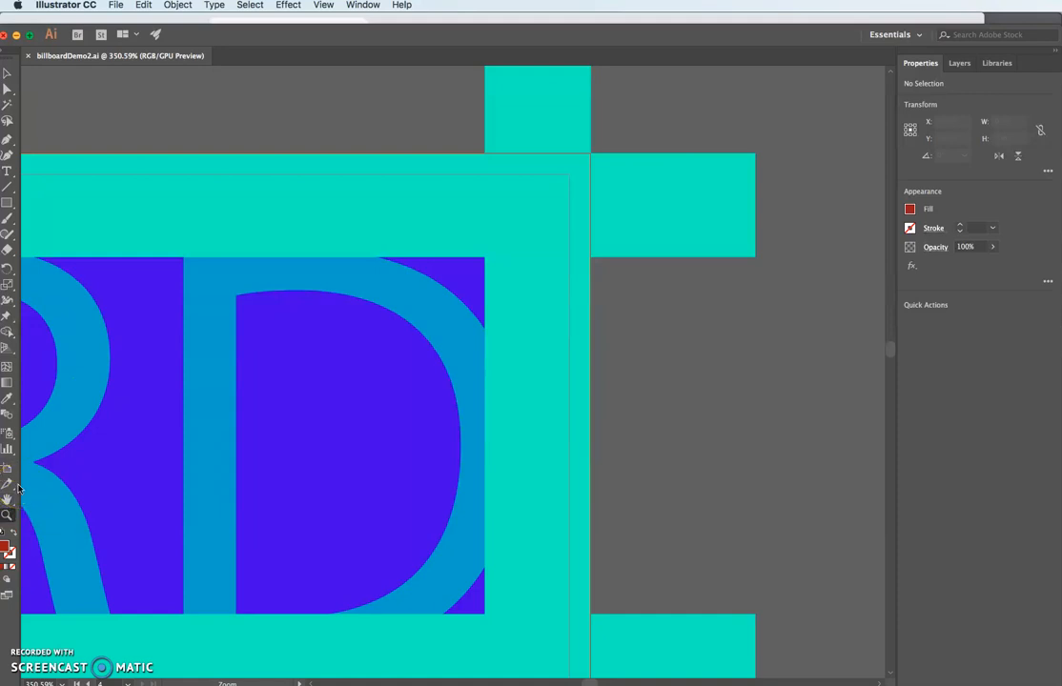
Draw a rectangle about 1.33 × 0.24 in over the top of the E in EDGY TYPE, reaching the artboard's top-left bleed corner.
{"action": "left_click", "coordinate": [6, 498]}
{"action": "left_click_drag", "start_coordinate": [254, 502], "coordinate": [185, 354]}
{"action": "left_click_drag", "start_coordinate": [567, 365], "coordinate": [272, 509]}
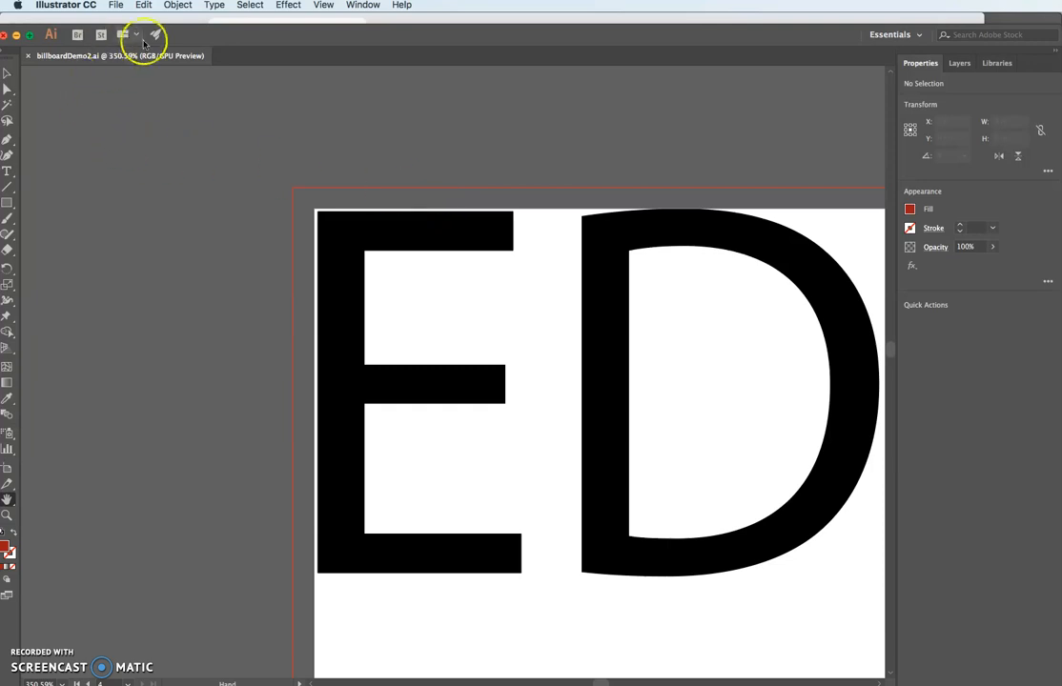
{"action": "left_click_drag", "start_coordinate": [184, 39], "coordinate": [197, 27]}
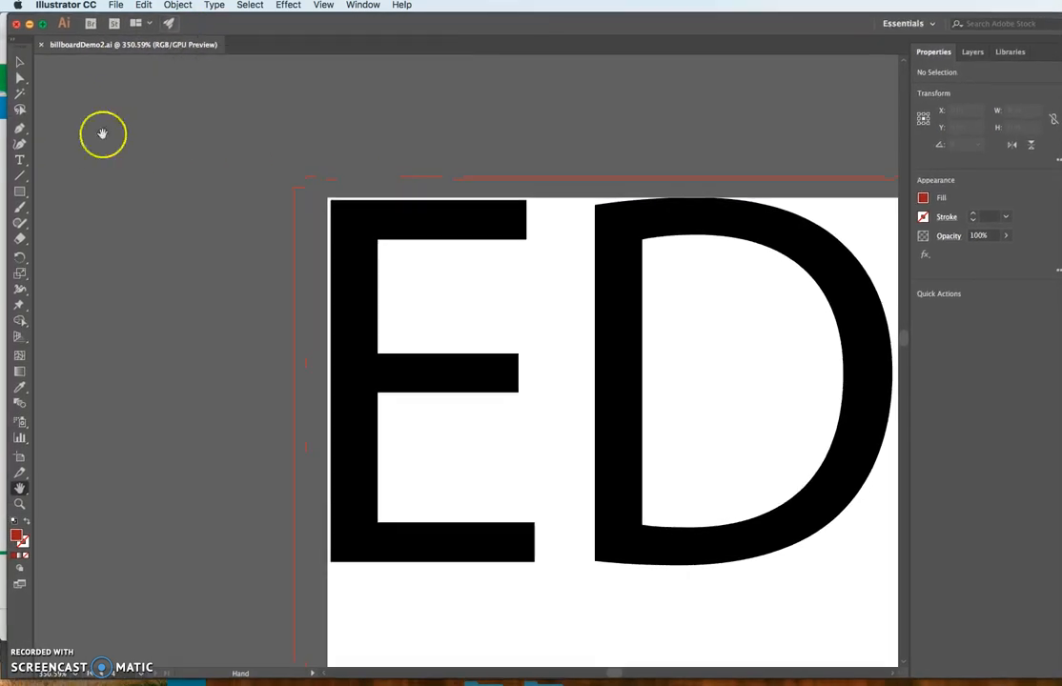
{"action": "left_click", "coordinate": [18, 192]}
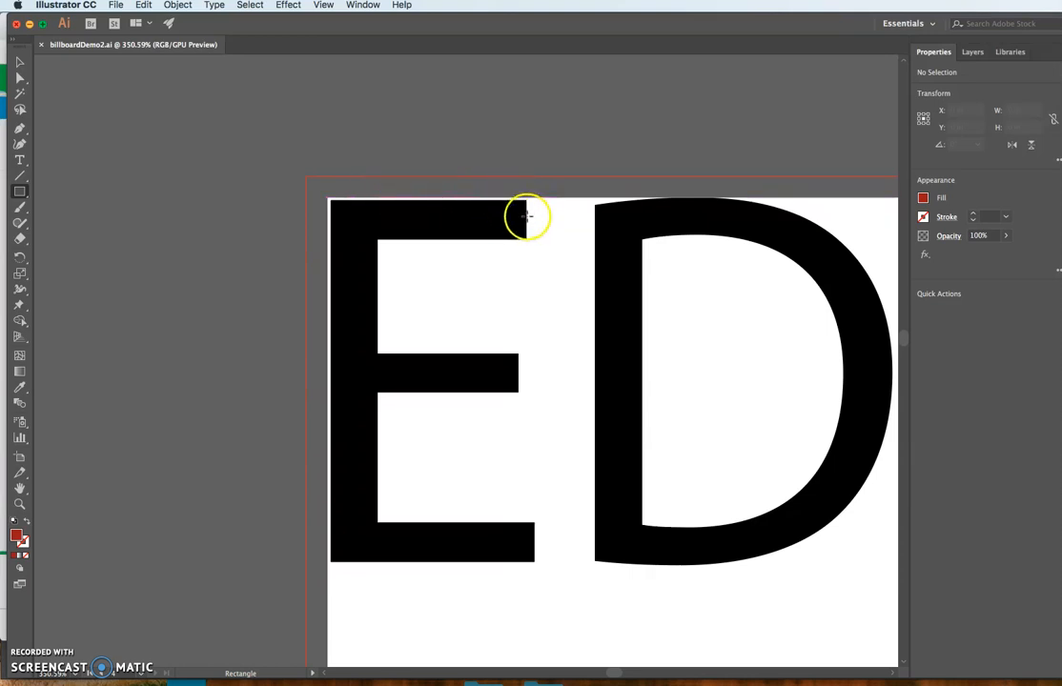
{"action": "left_click_drag", "start_coordinate": [527, 217], "coordinate": [306, 177]}
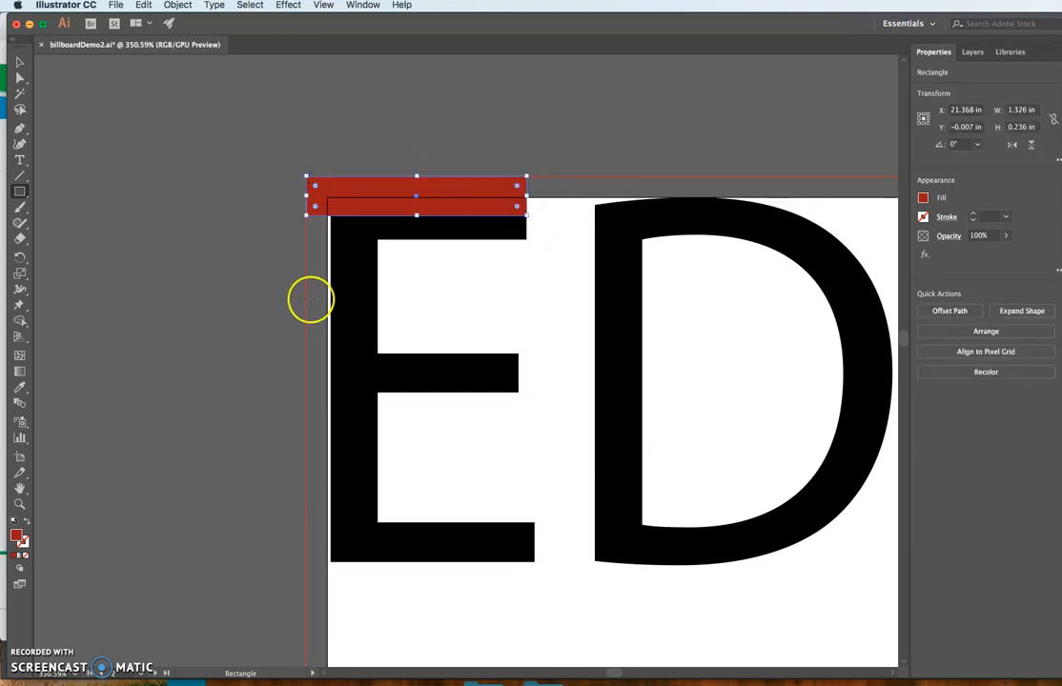
Match the red rectangle's fill to the black letter E with the Eyedropper and deselect it.
{"action": "key", "text": "i"}
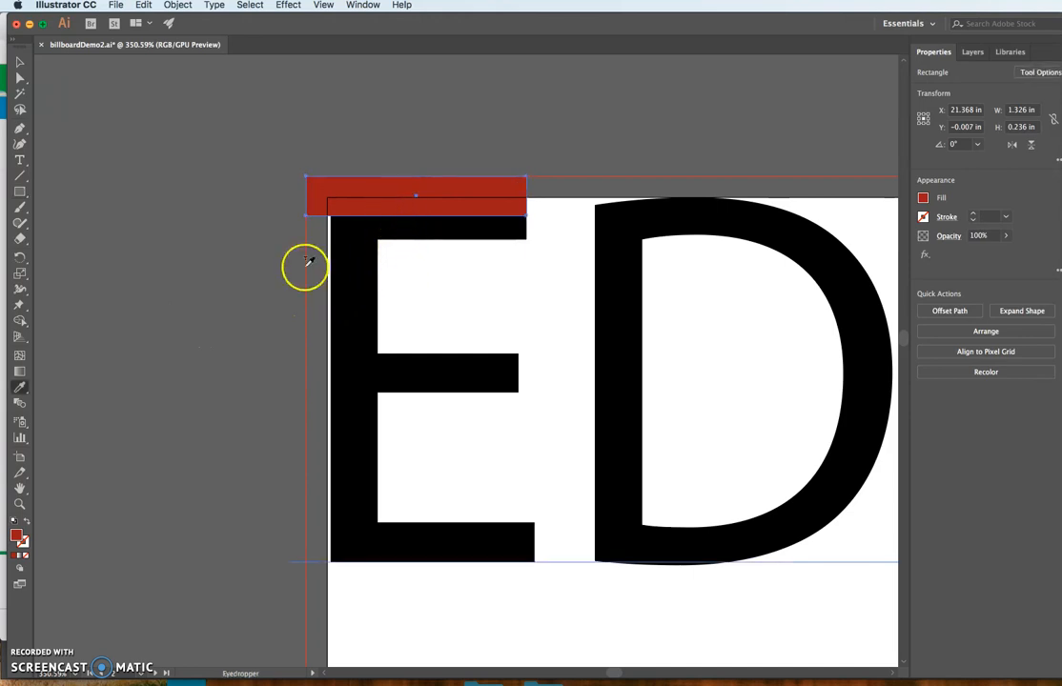
{"action": "left_click", "coordinate": [353, 244]}
{"action": "left_click", "coordinate": [19, 63]}
{"action": "left_click", "coordinate": [206, 170]}
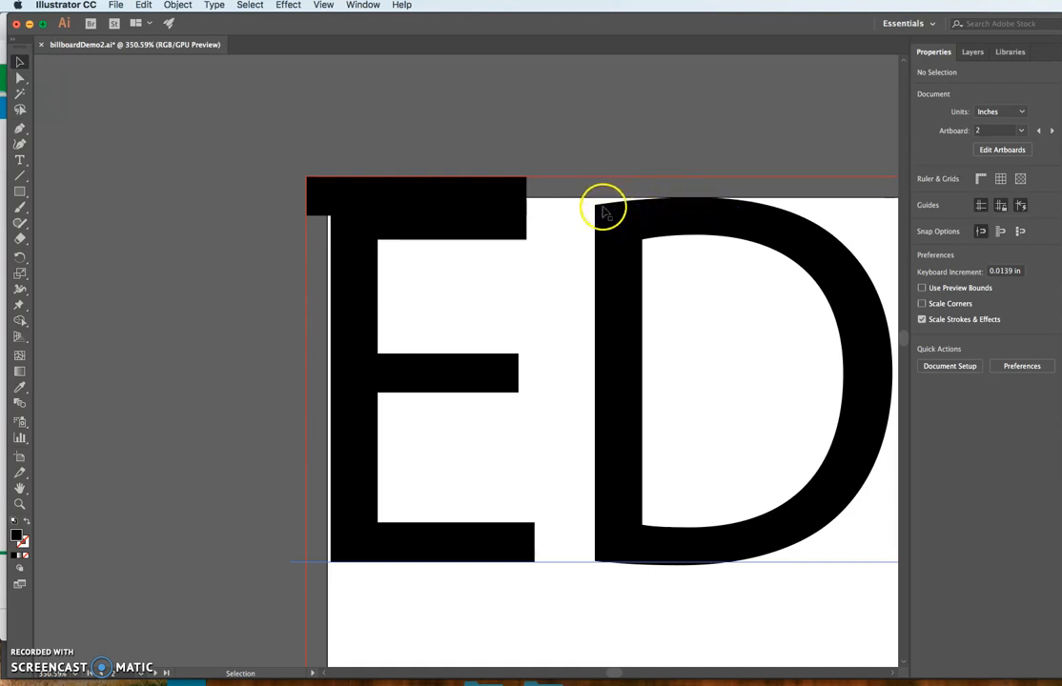
Examine how the tops of the D and G in EDGY TYPE meet the artboard and bleed edges.
{"action": "scroll", "coordinate": [705, 210], "scroll_direction": "right", "scroll_amount": 3}
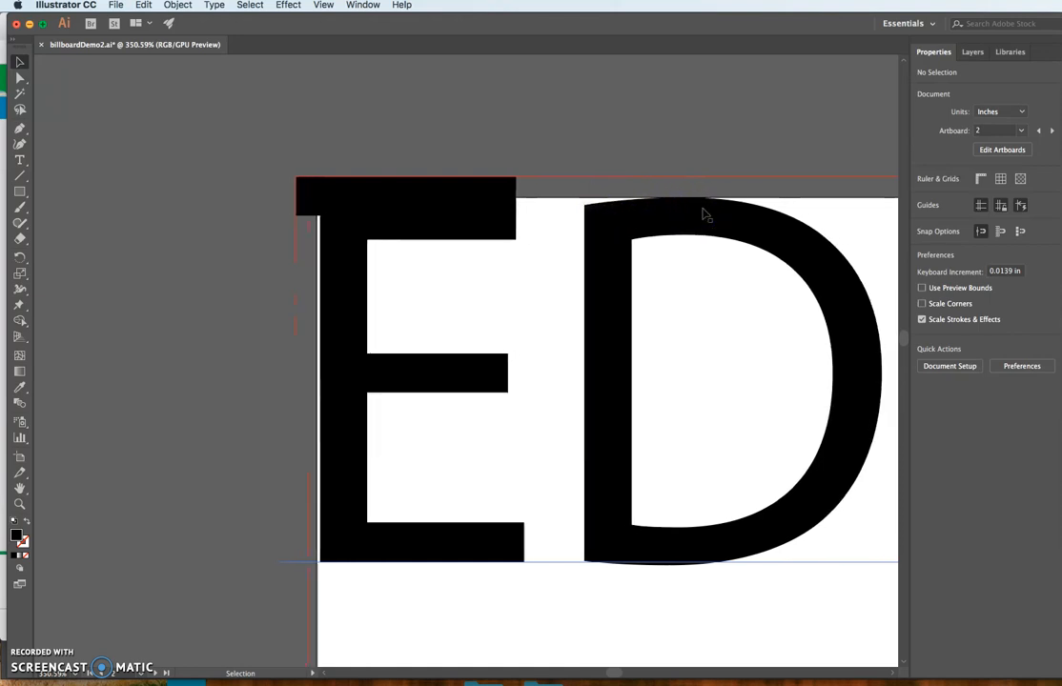
{"action": "scroll", "coordinate": [705, 216], "scroll_direction": "right", "scroll_amount": 10}
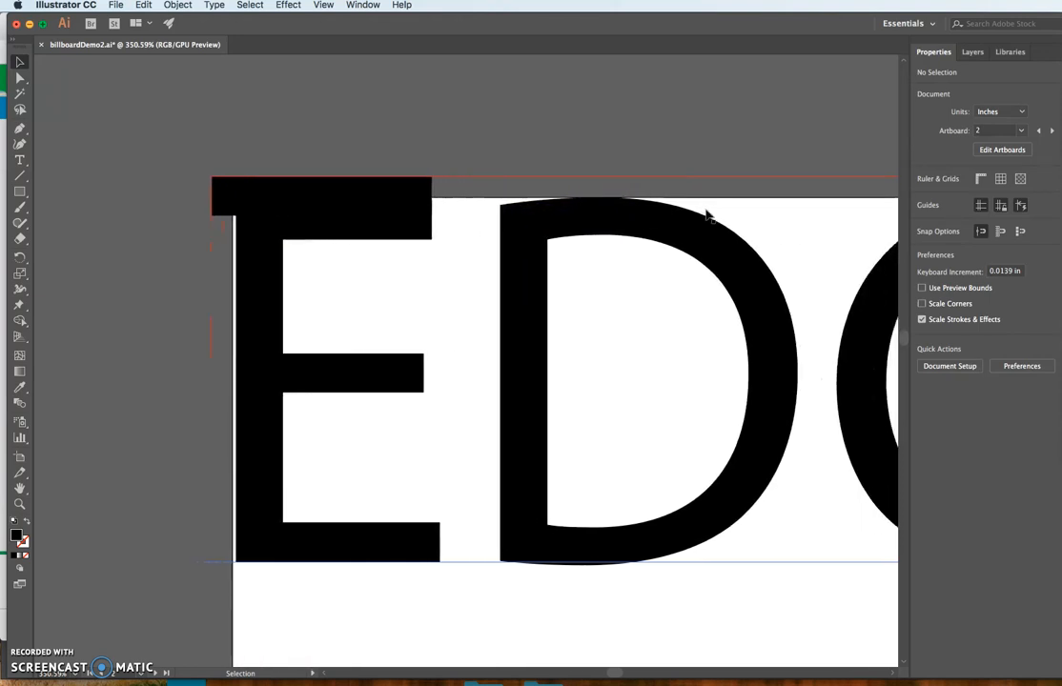
{"action": "scroll", "coordinate": [705, 215], "scroll_direction": "right", "scroll_amount": 4}
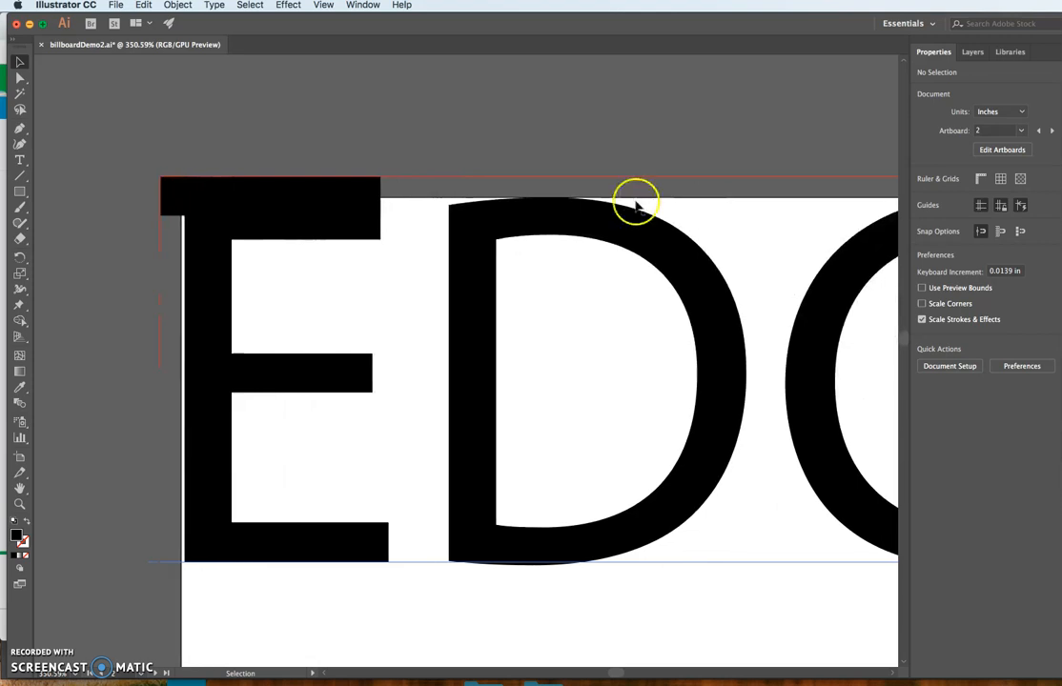
{"action": "left_click", "coordinate": [536, 201]}
{"action": "scroll", "coordinate": [539, 203], "scroll_direction": "right", "scroll_amount": 12}
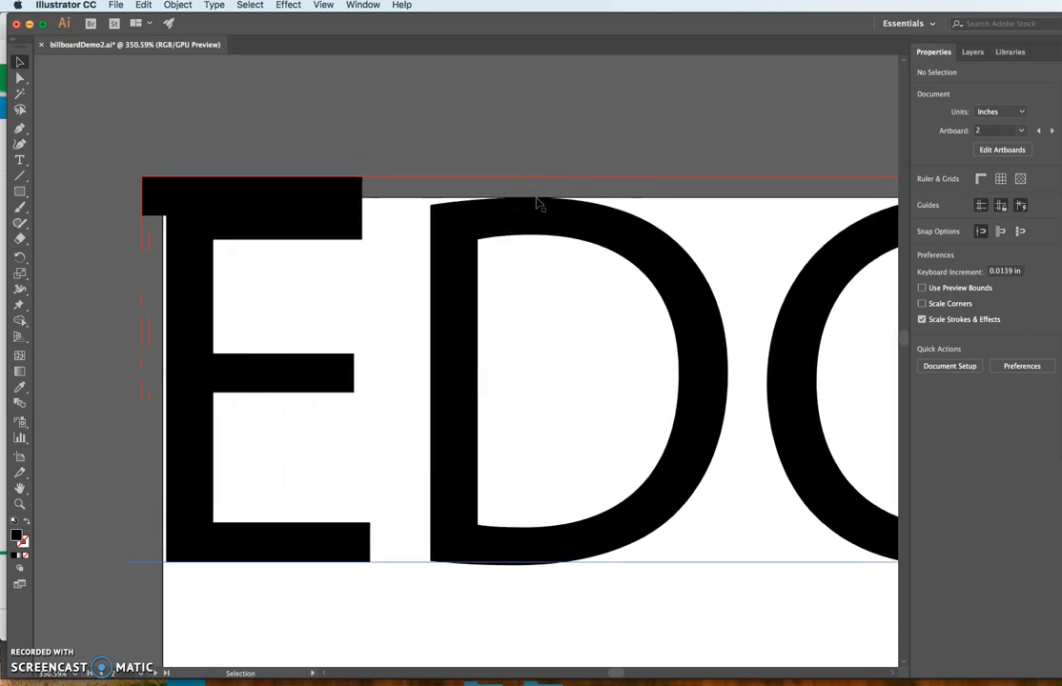
{"action": "scroll", "coordinate": [539, 204], "scroll_direction": "right", "scroll_amount": 4}
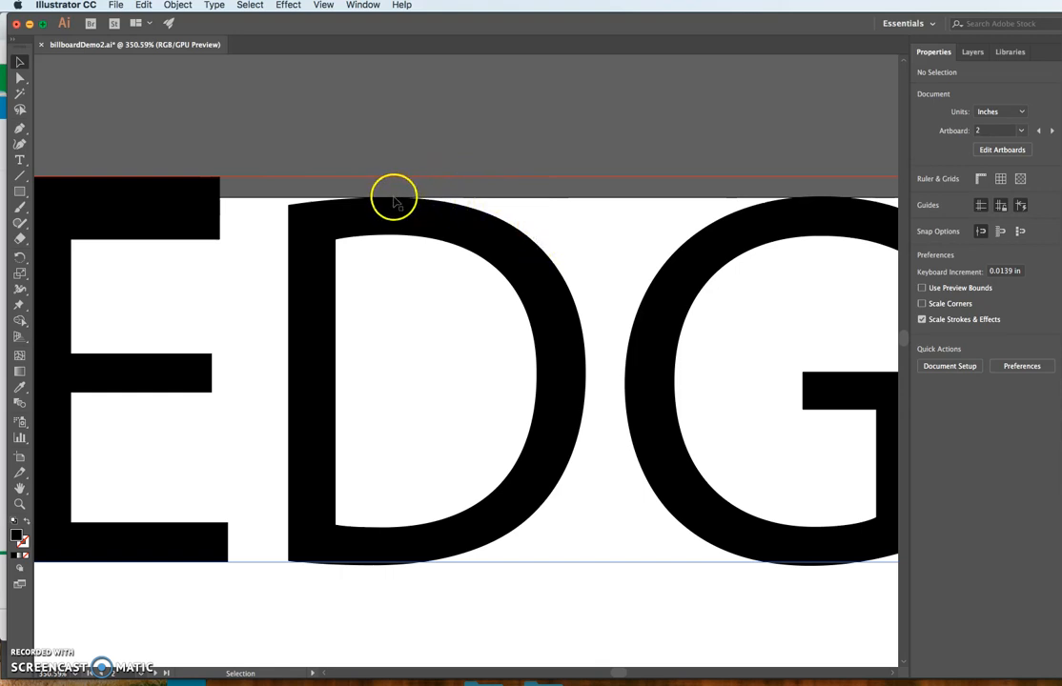
{"action": "scroll", "coordinate": [400, 212], "scroll_direction": "down", "scroll_amount": 1}
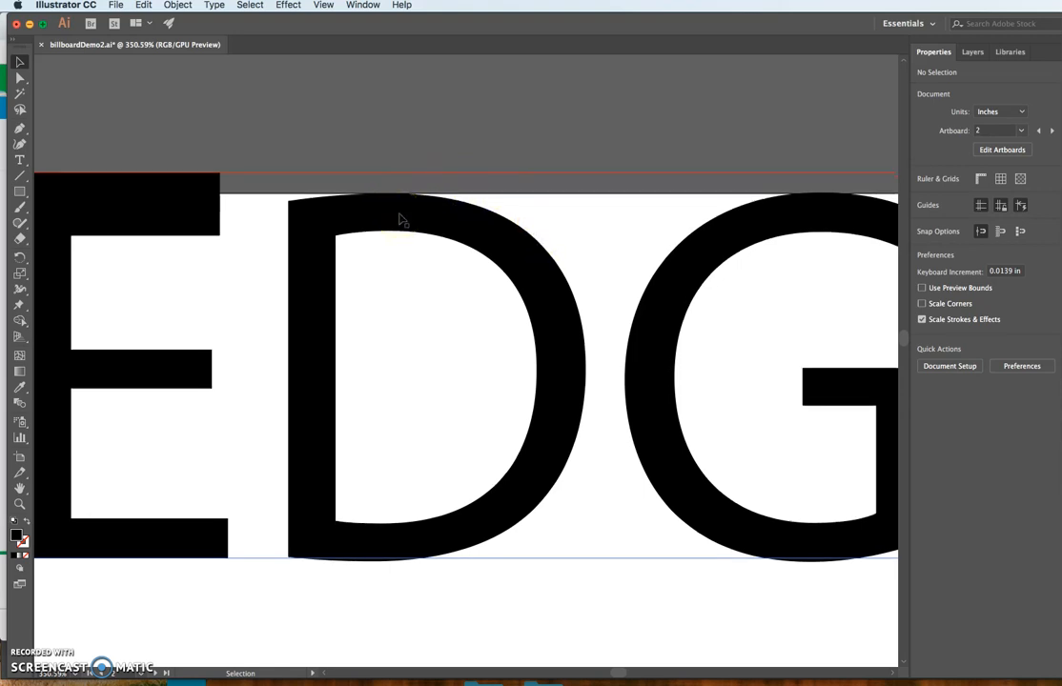
Move the black bar above the artboard, and shift the EDGY TYPE text so the E fills the top-left bleed corner.
{"action": "left_click_drag", "start_coordinate": [208, 179], "coordinate": [284, 67]}
{"action": "scroll", "coordinate": [226, 190], "scroll_direction": "left", "scroll_amount": 2}
{"action": "scroll", "coordinate": [227, 192], "scroll_direction": "left", "scroll_amount": 3}
{"action": "left_click", "coordinate": [239, 222]}
{"action": "left_click_drag", "start_coordinate": [238, 222], "coordinate": [214, 196]}
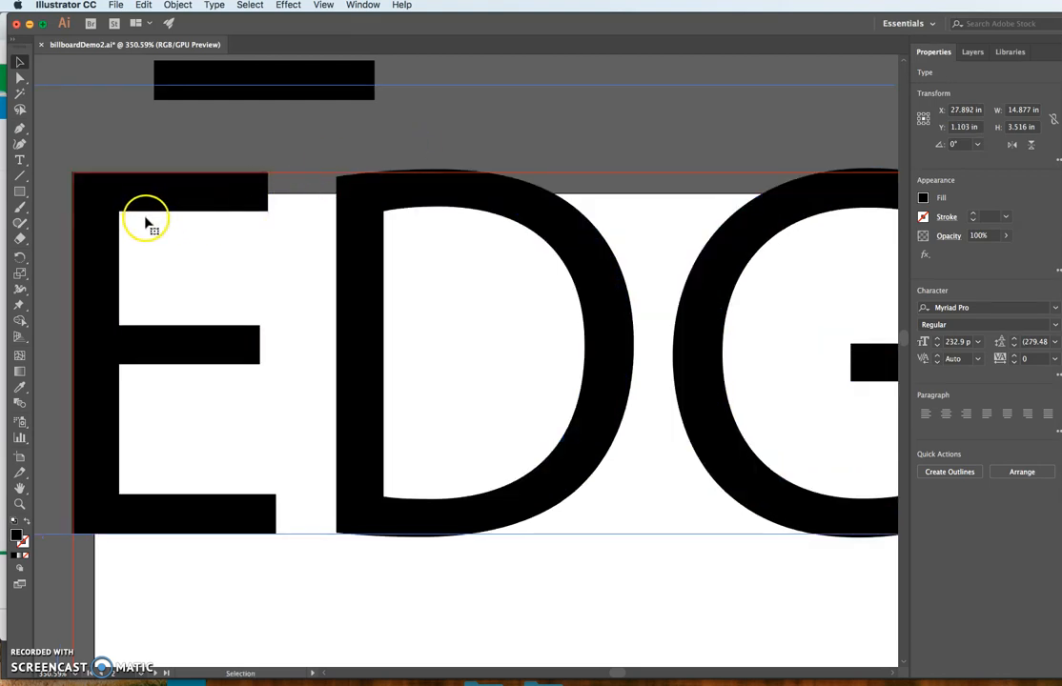
Examine the red cross artboard and its bleed caption, and compare it with billboardDemo2-04.psd in Photoshop.
{"action": "double_click", "coordinate": [19, 489]}
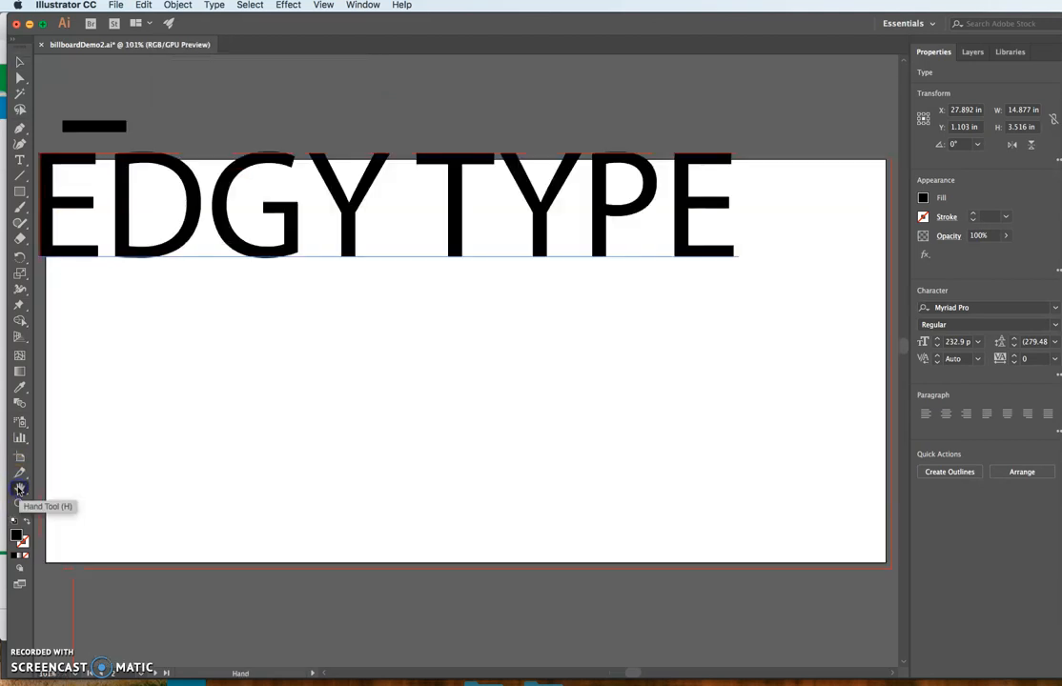
{"action": "left_click_drag", "start_coordinate": [142, 547], "coordinate": [299, 228]}
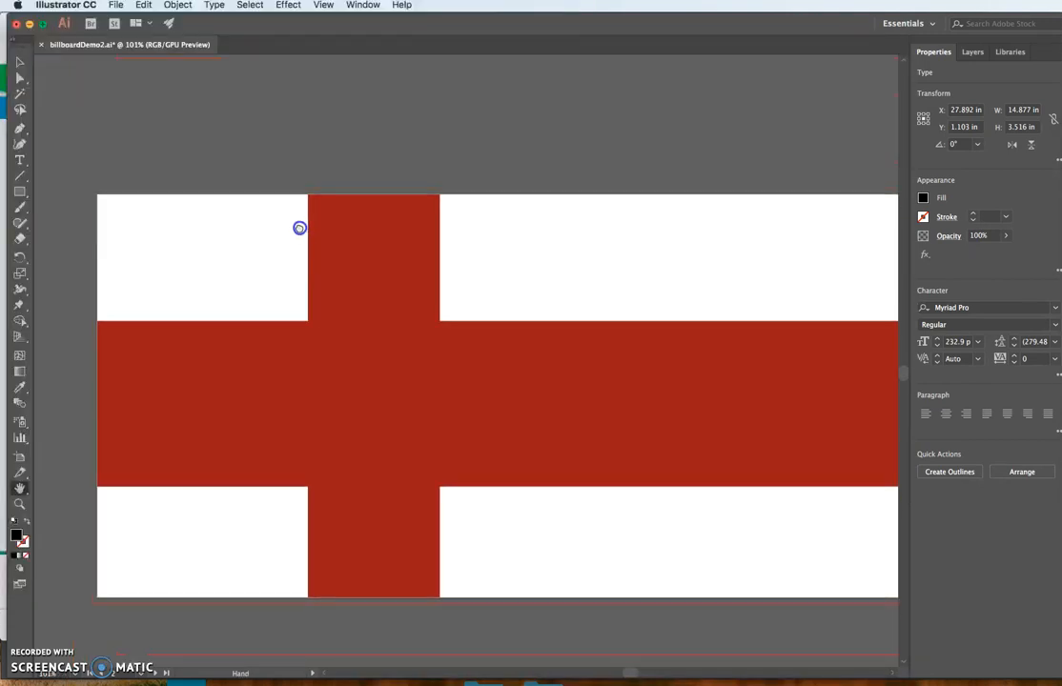
{"action": "left_click_drag", "start_coordinate": [337, 327], "coordinate": [303, 338]}
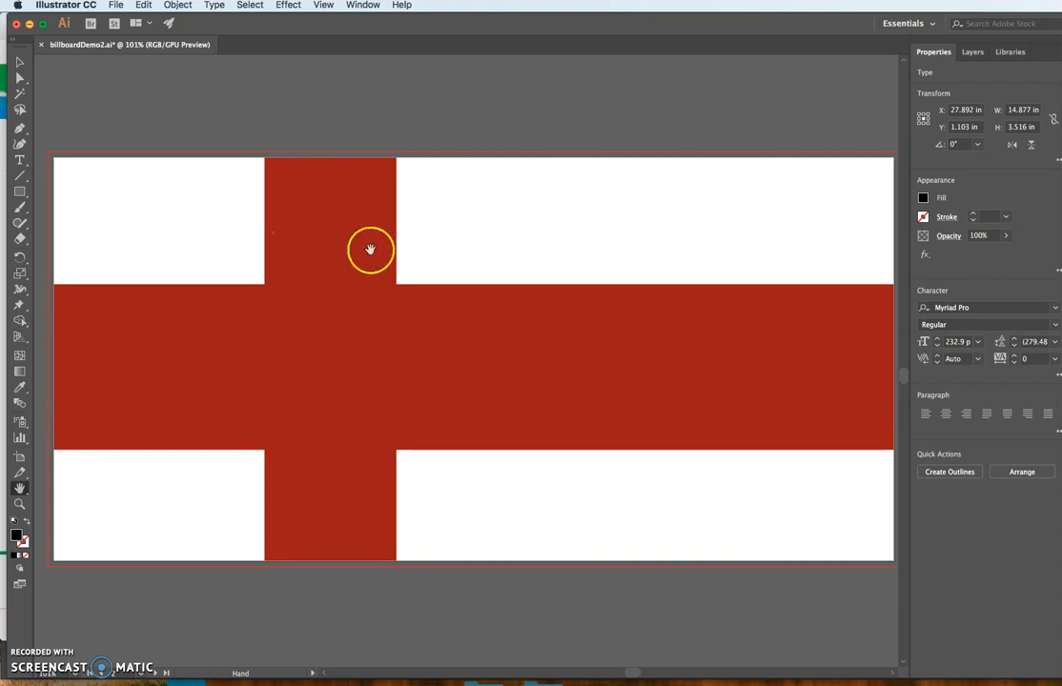
{"action": "key", "text": "super+minus"}
{"action": "key", "text": "super+minus"}
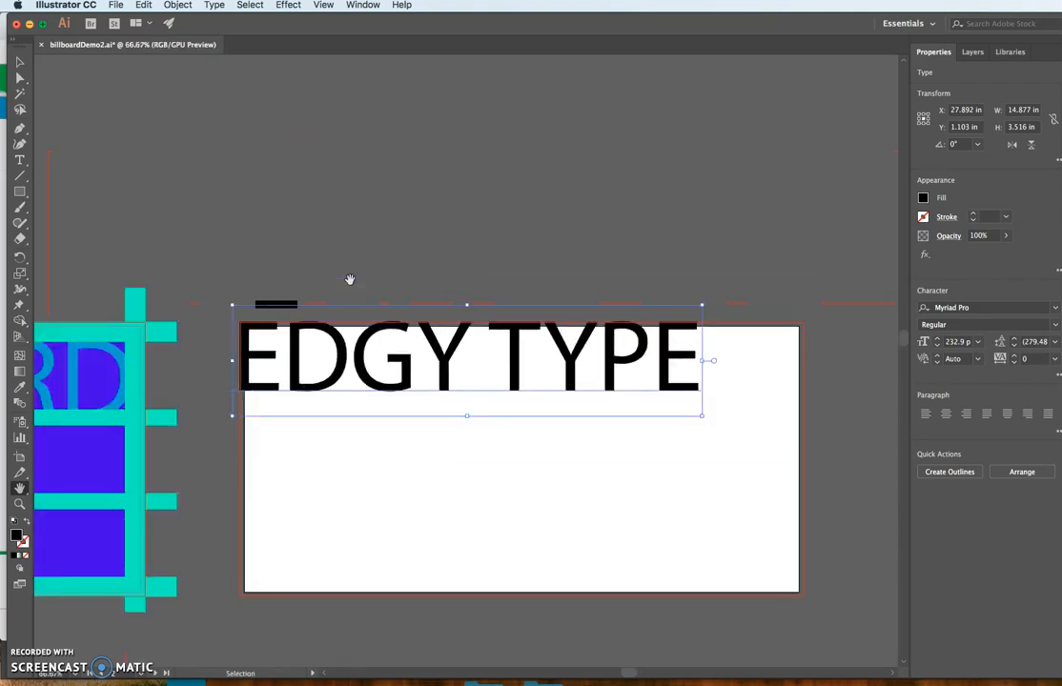
{"action": "left_click_drag", "start_coordinate": [460, 474], "coordinate": [458, 190]}
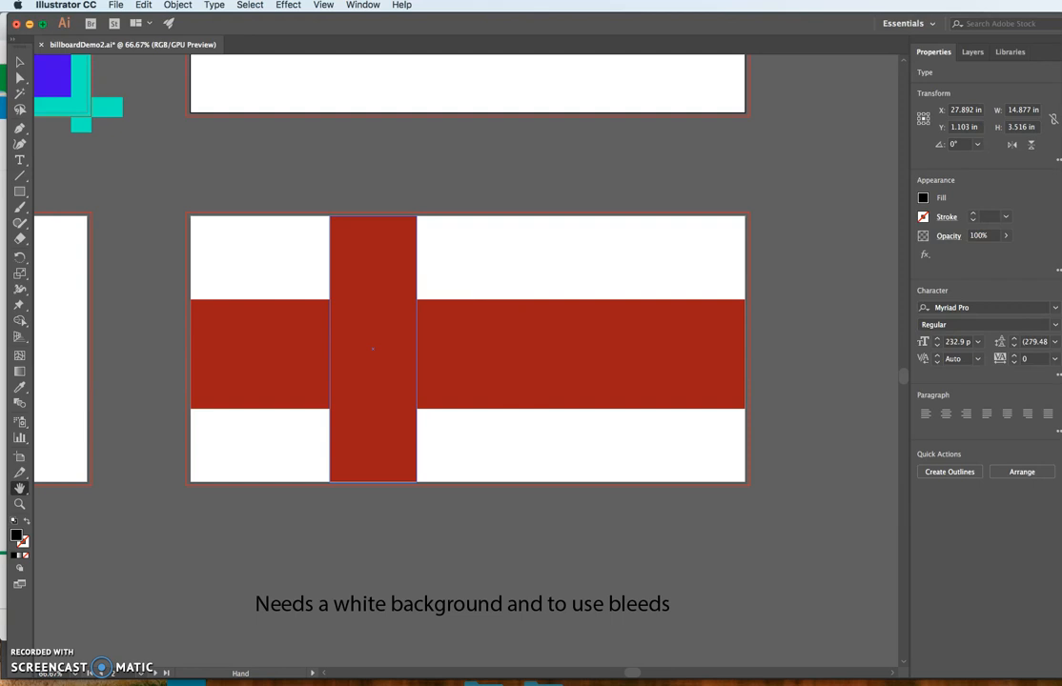
{"action": "key", "text": "super+Tab"}
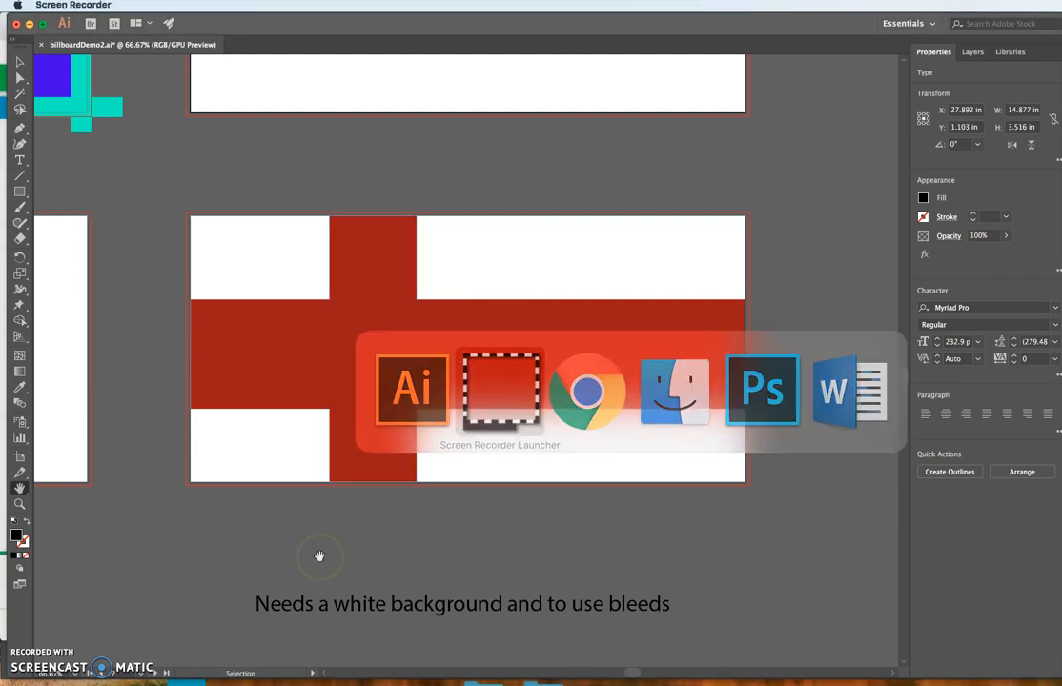
{"action": "key", "text": "super+Tab"}
{"action": "key", "text": "super+Tab"}
{"action": "key", "text": "super+Tab"}
{"action": "key", "text": "super+Tab"}
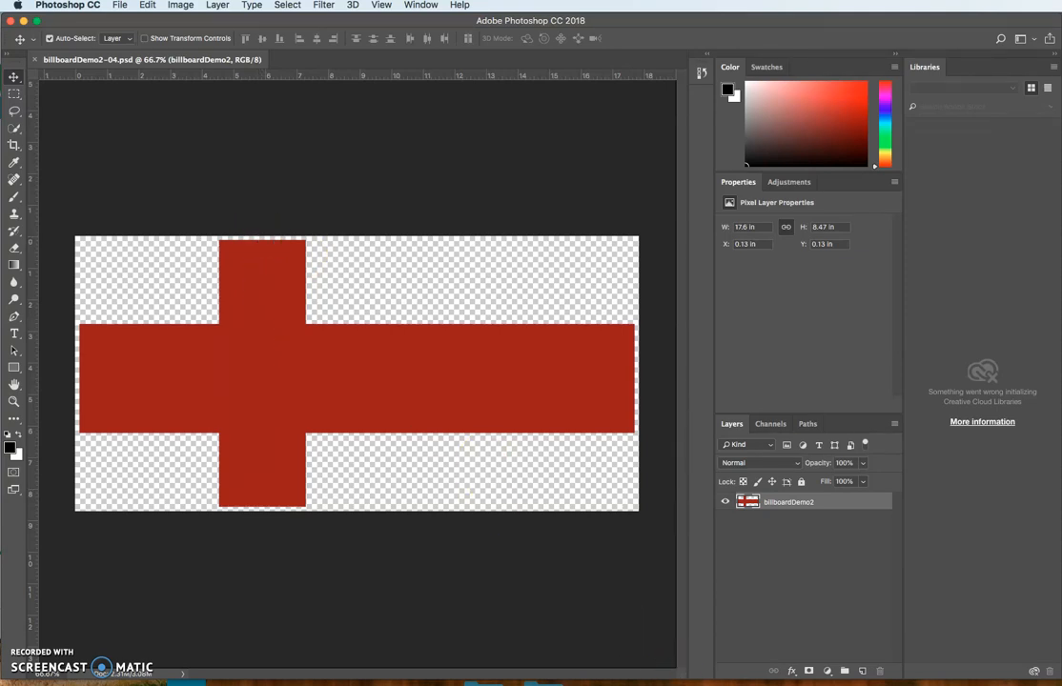
Switch back to Illustrator and add a new layer above Layer 1.
{"action": "key", "text": "super+Tab"}
{"action": "key", "text": "super+Tab"}
{"action": "key", "text": "super+Tab"}
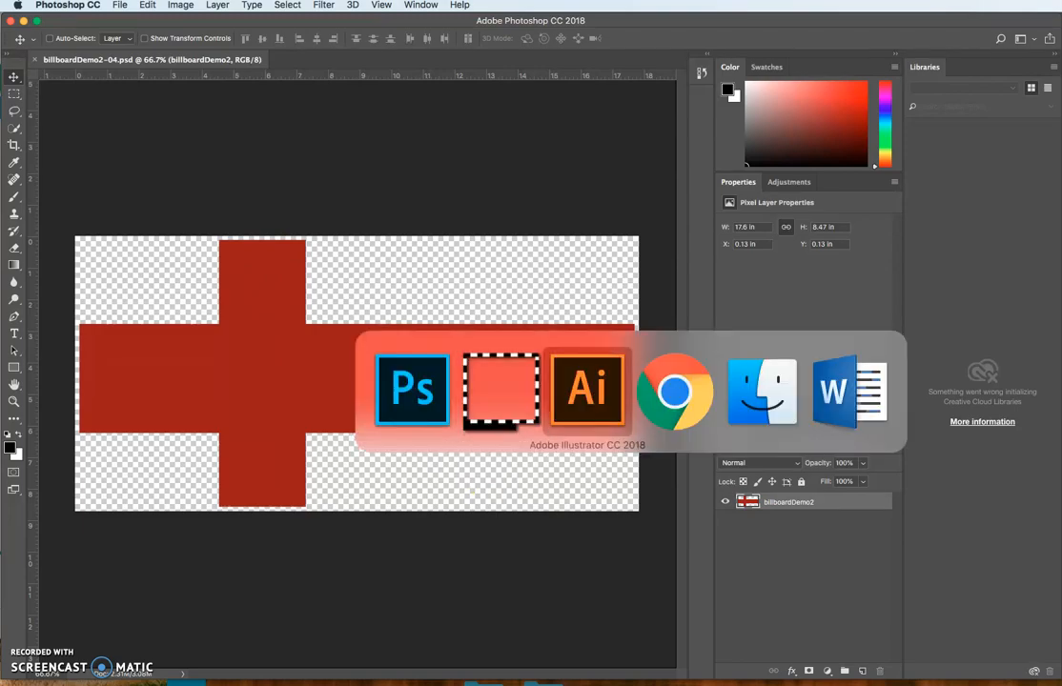
{"action": "key", "text": "super+shift+Tab"}
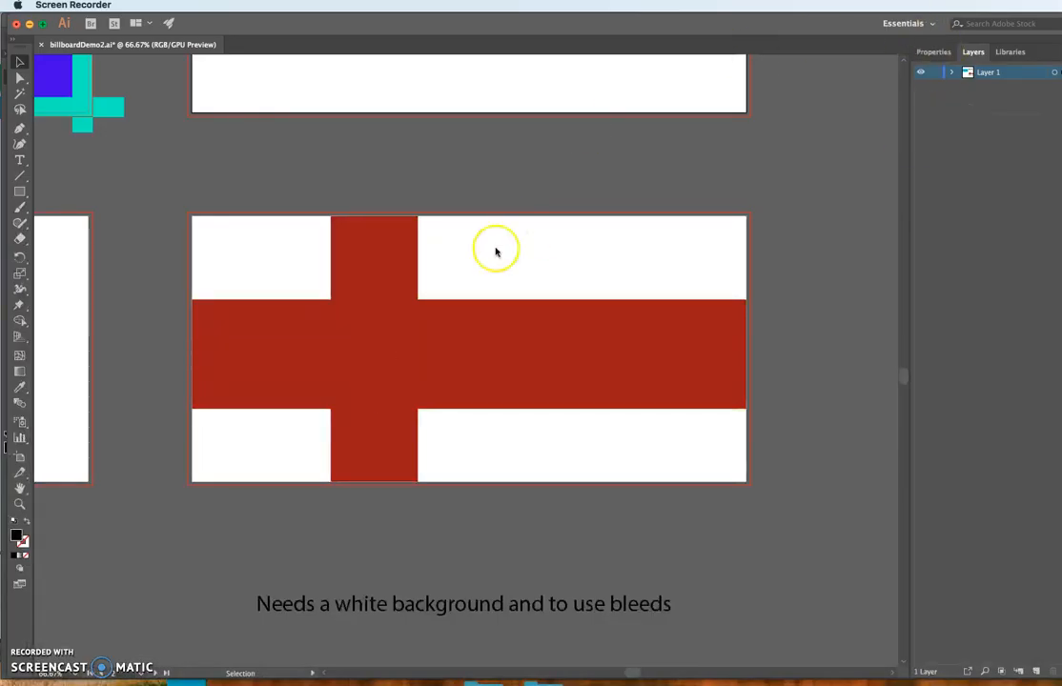
{"action": "left_click", "coordinate": [1037, 672]}
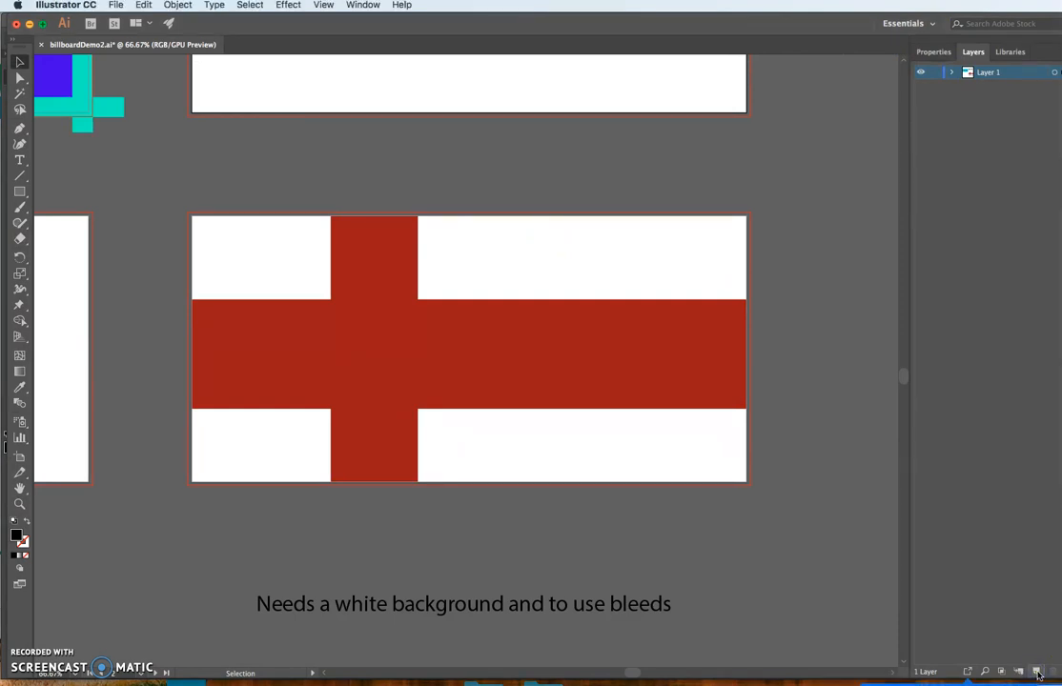
{"action": "left_click", "coordinate": [1037, 673]}
Draw a rectangle about 17.83 × 8.71 in over the red cross artboard, extending to its bleed lines on all sides.
{"action": "left_click", "coordinate": [312, 188]}
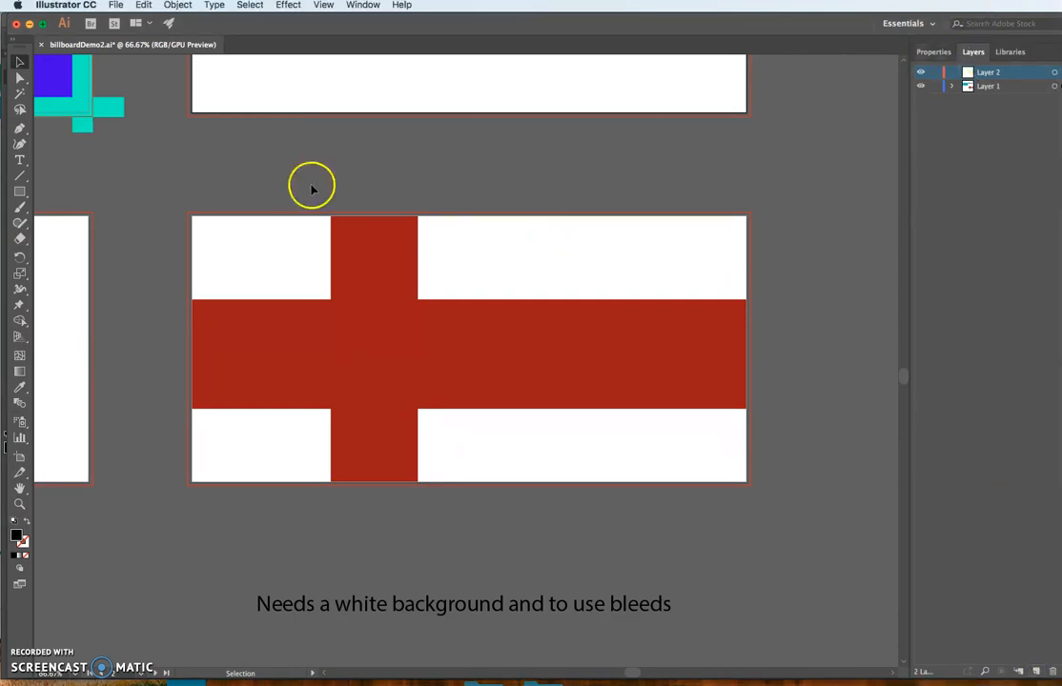
{"action": "left_click", "coordinate": [20, 190]}
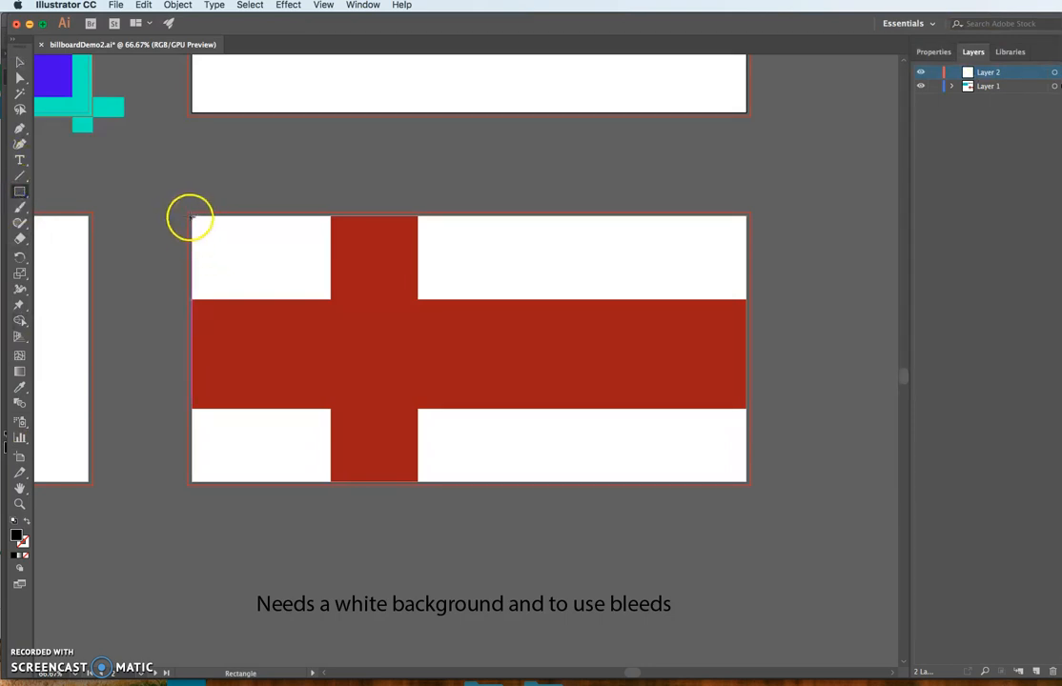
{"action": "left_click_drag", "start_coordinate": [188, 210], "coordinate": [752, 486]}
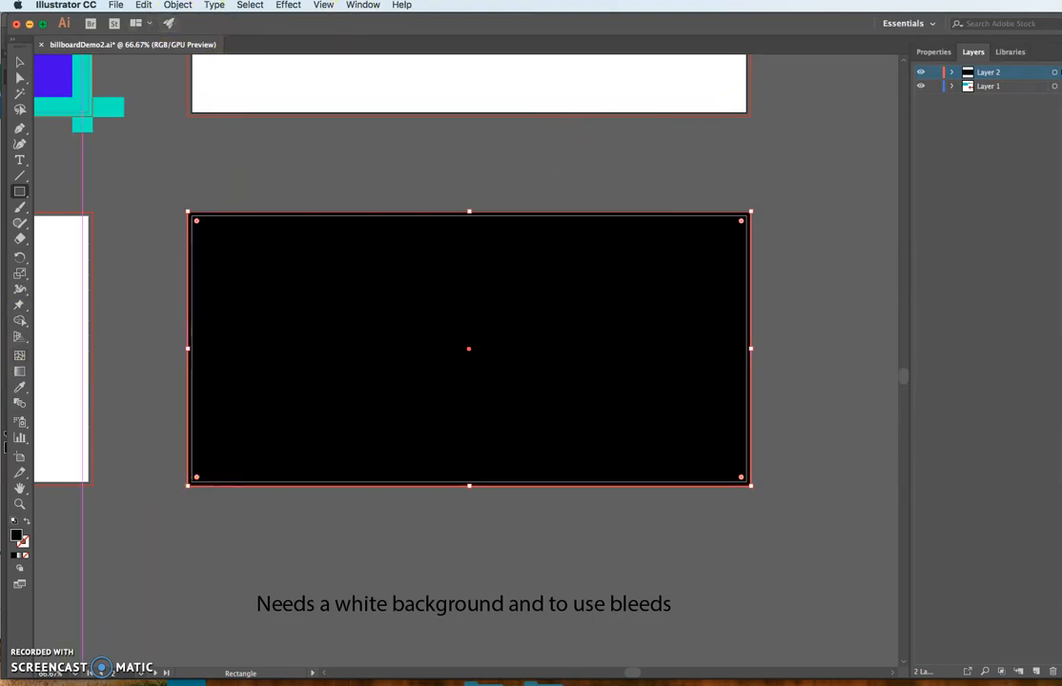
Set the new rectangle's fill to the white swatch.
{"action": "left_click", "coordinate": [931, 53]}
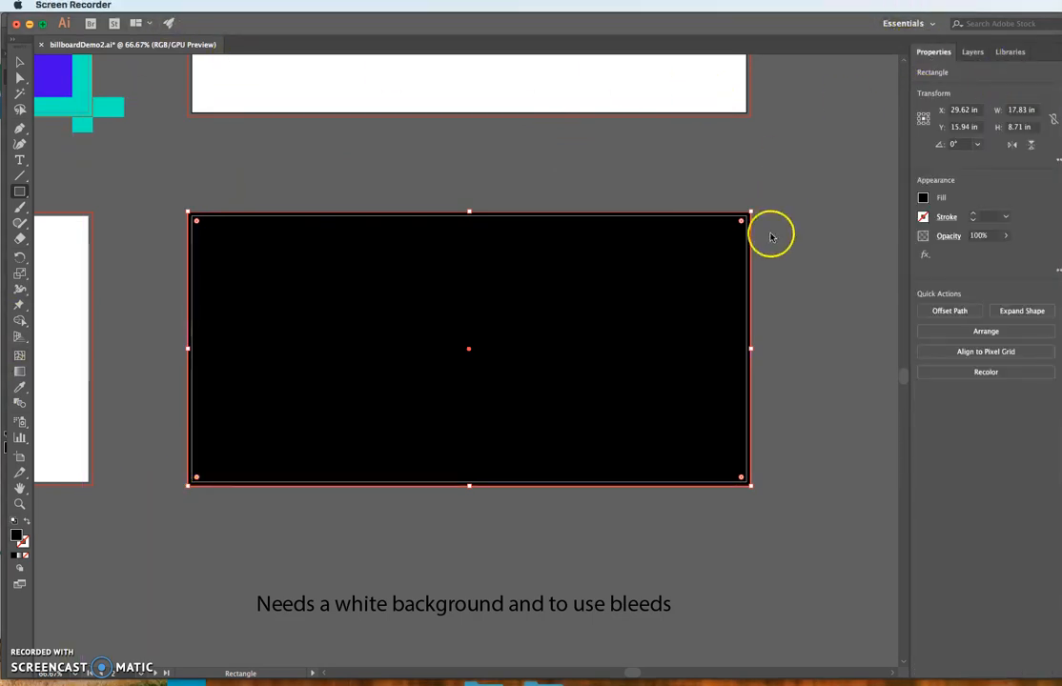
{"action": "left_click", "coordinate": [923, 199]}
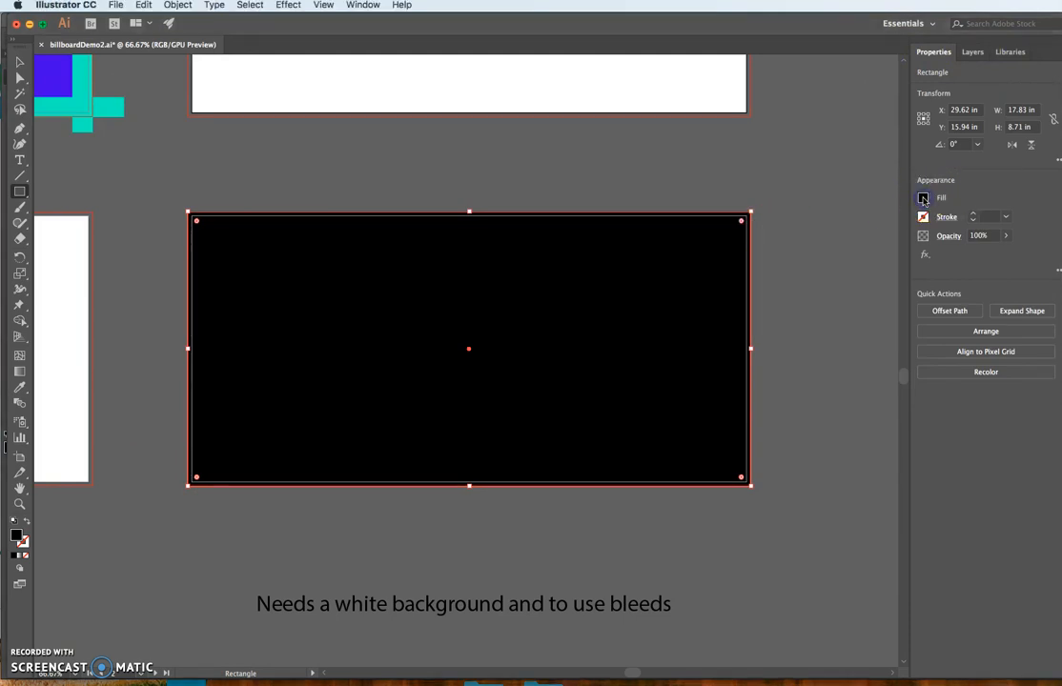
{"action": "left_click", "coordinate": [922, 199]}
{"action": "left_click", "coordinate": [799, 246]}
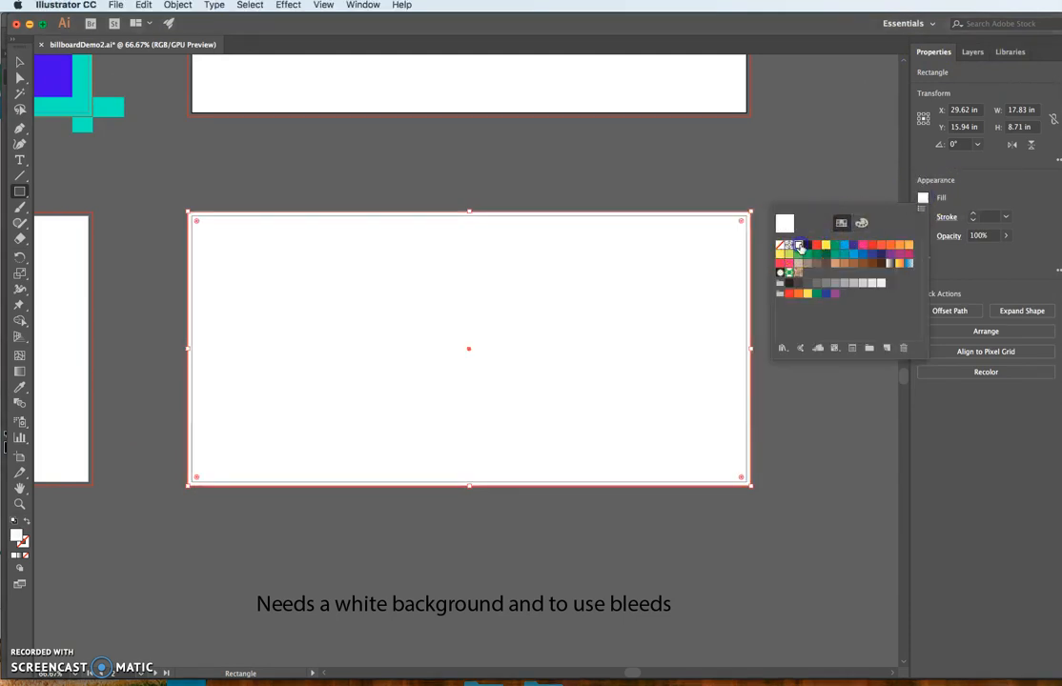
Move Layer 1 above Layer 2 so the white rectangle lies behind the red cross, and clear the selection.
{"action": "left_click", "coordinate": [973, 57]}
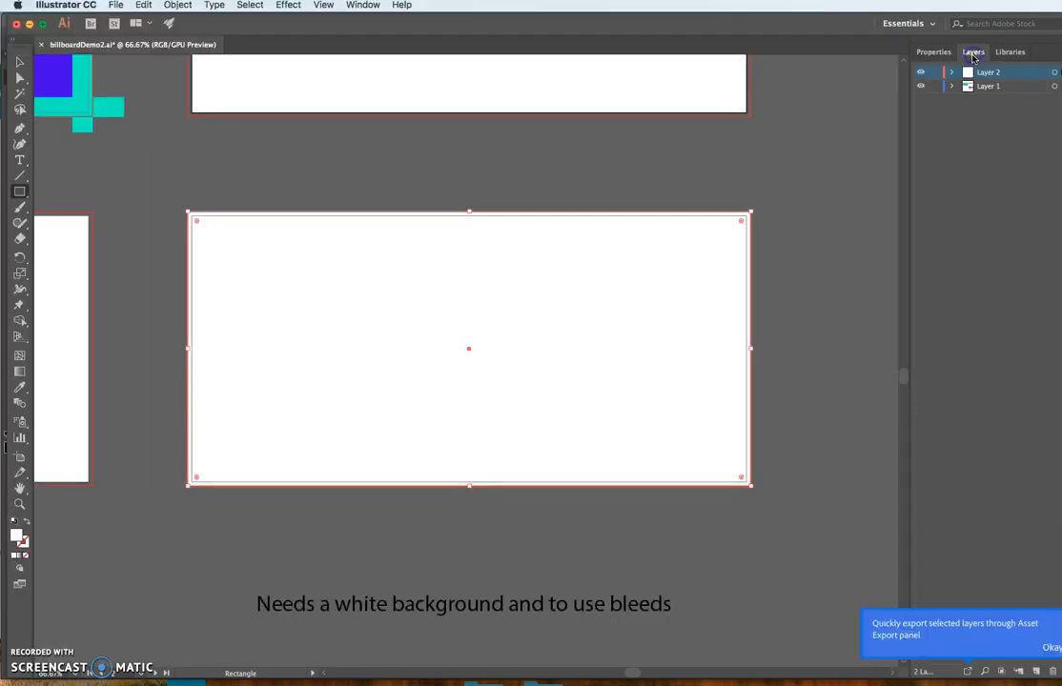
{"action": "left_click", "coordinate": [988, 88]}
{"action": "mouse_move", "coordinate": [988, 92]}
{"action": "left_mouse_down"}
{"action": "mouse_move", "coordinate": [958, 105]}
{"action": "mouse_move", "coordinate": [988, 69]}
{"action": "left_mouse_up"}
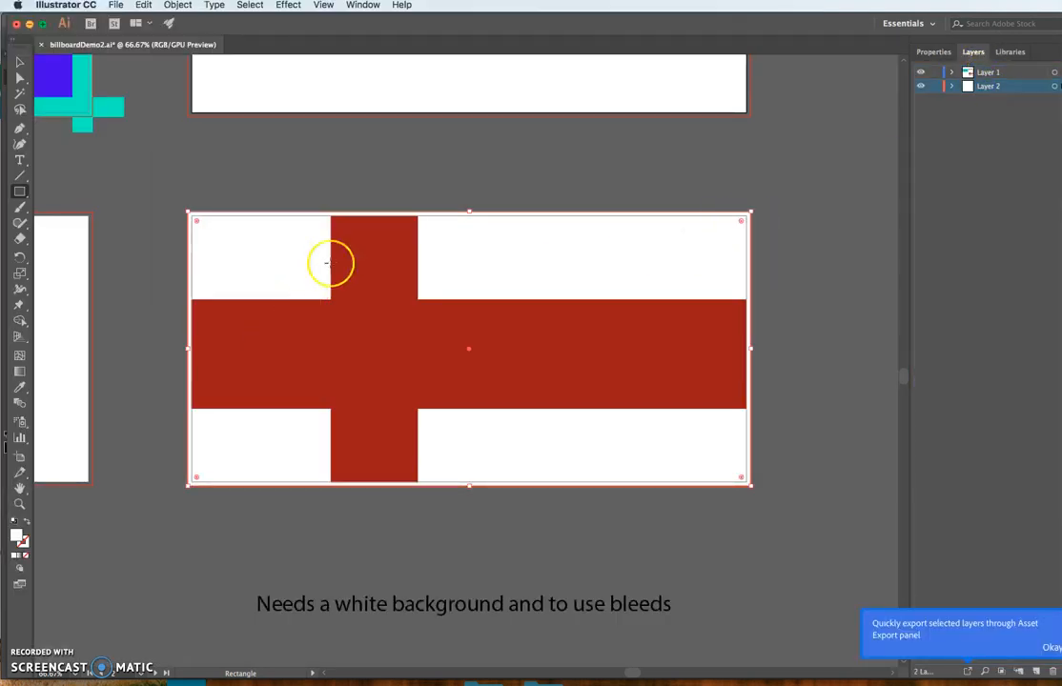
{"action": "left_click", "coordinate": [20, 64]}
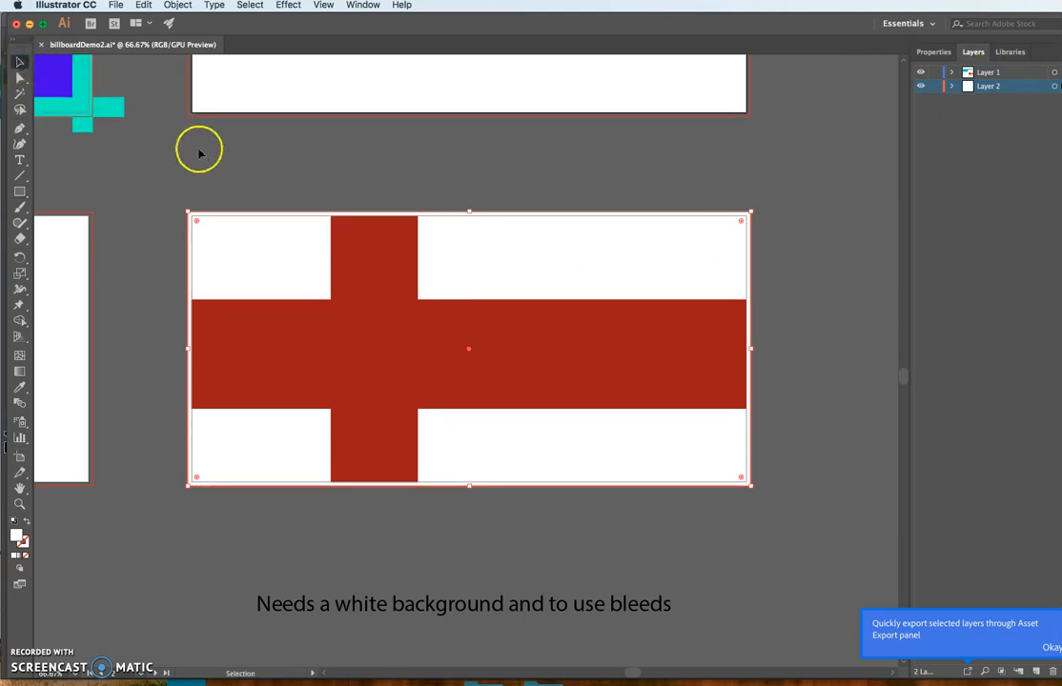
{"action": "left_click", "coordinate": [361, 263]}
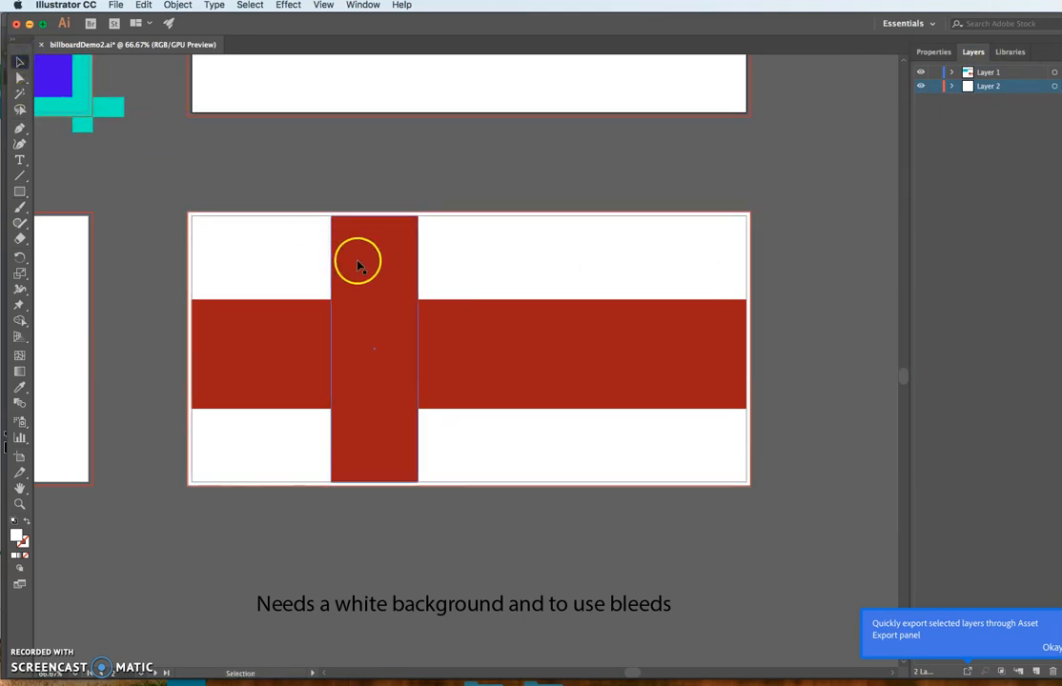
{"action": "left_click", "coordinate": [359, 211]}
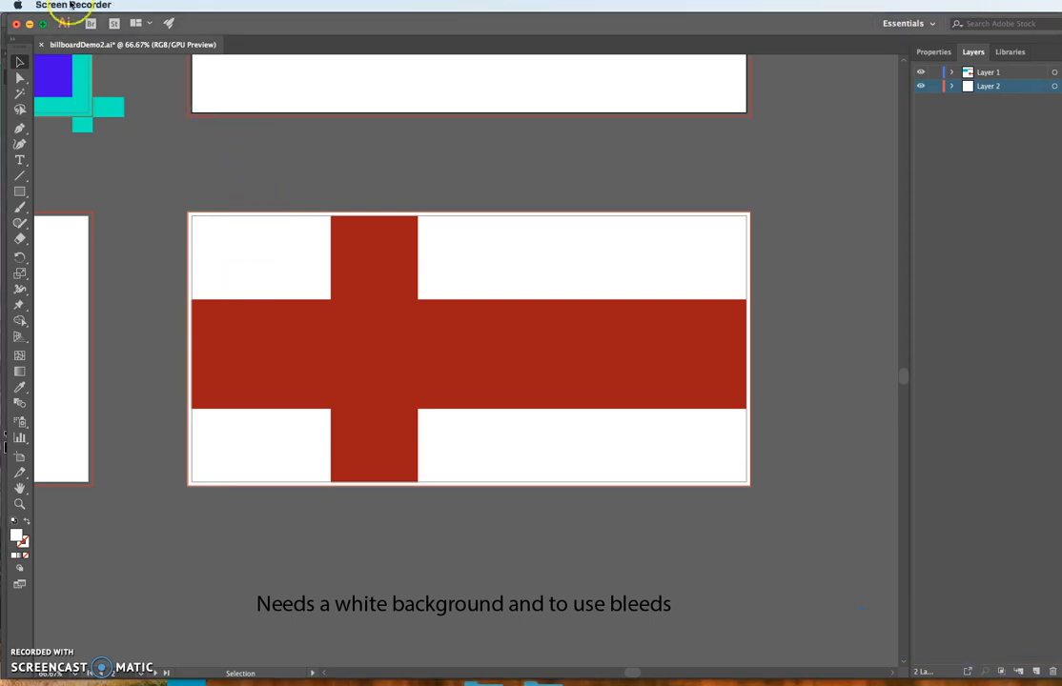
{"action": "left_click", "coordinate": [245, 25]}
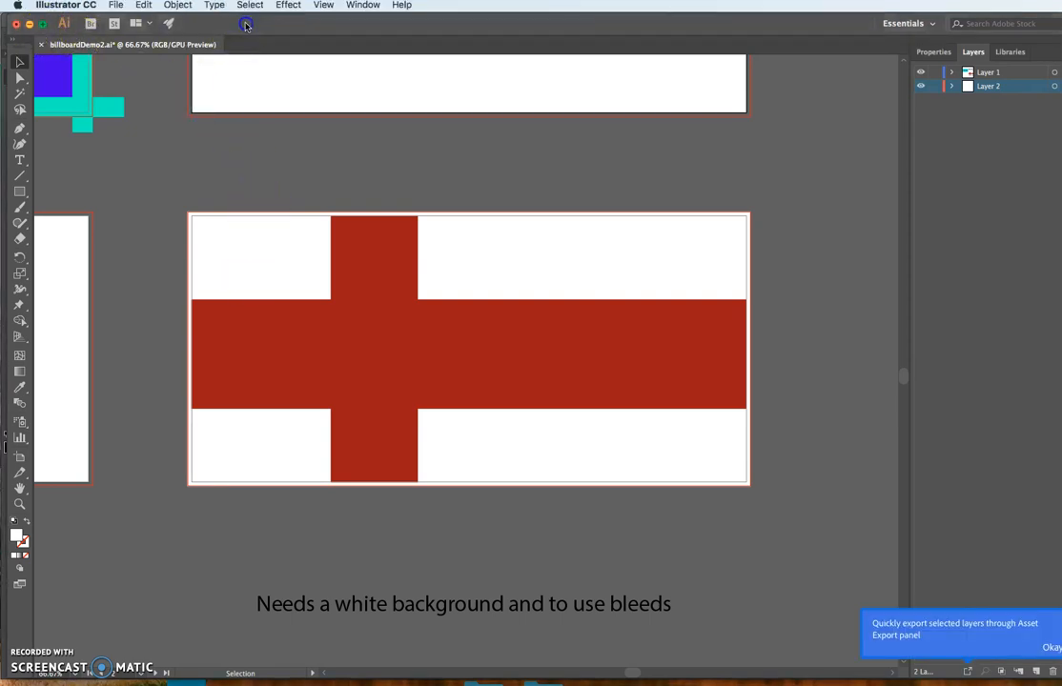
Set the document's bleed to 0 in on all four sides and recheck the document setup.
{"action": "left_click", "coordinate": [115, 6]}
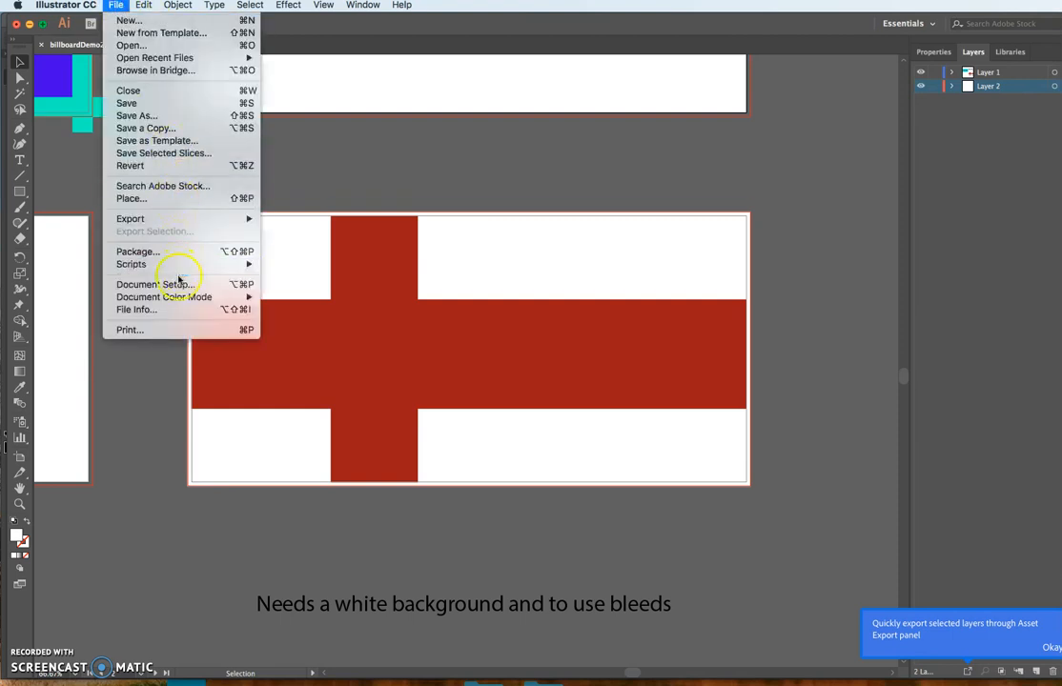
{"action": "left_click", "coordinate": [208, 287]}
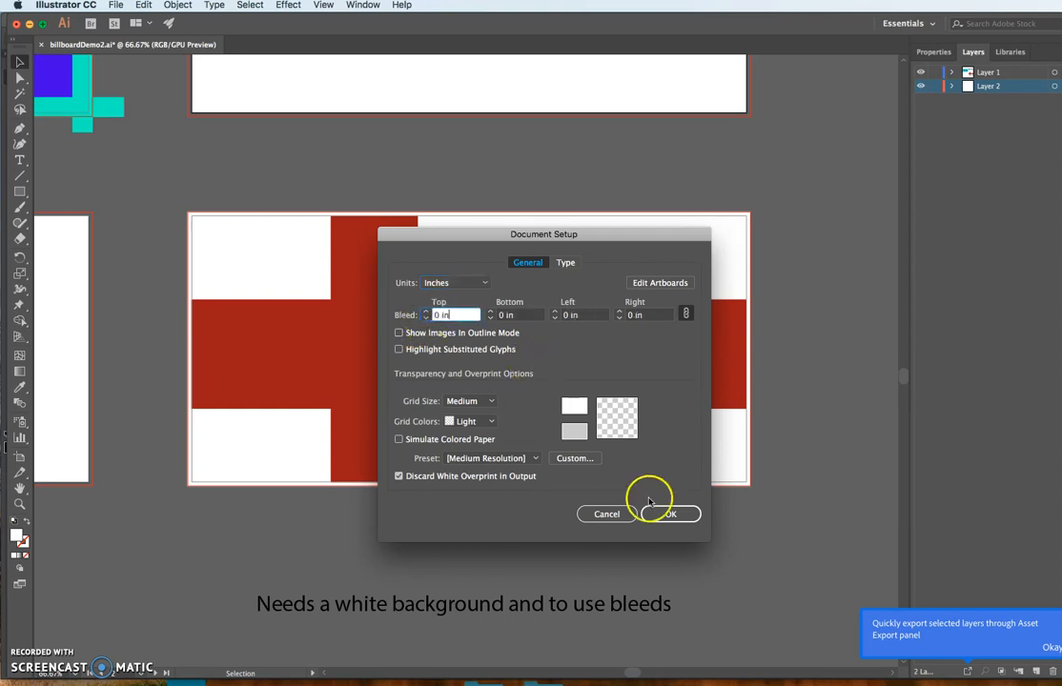
{"action": "left_click", "coordinate": [670, 514]}
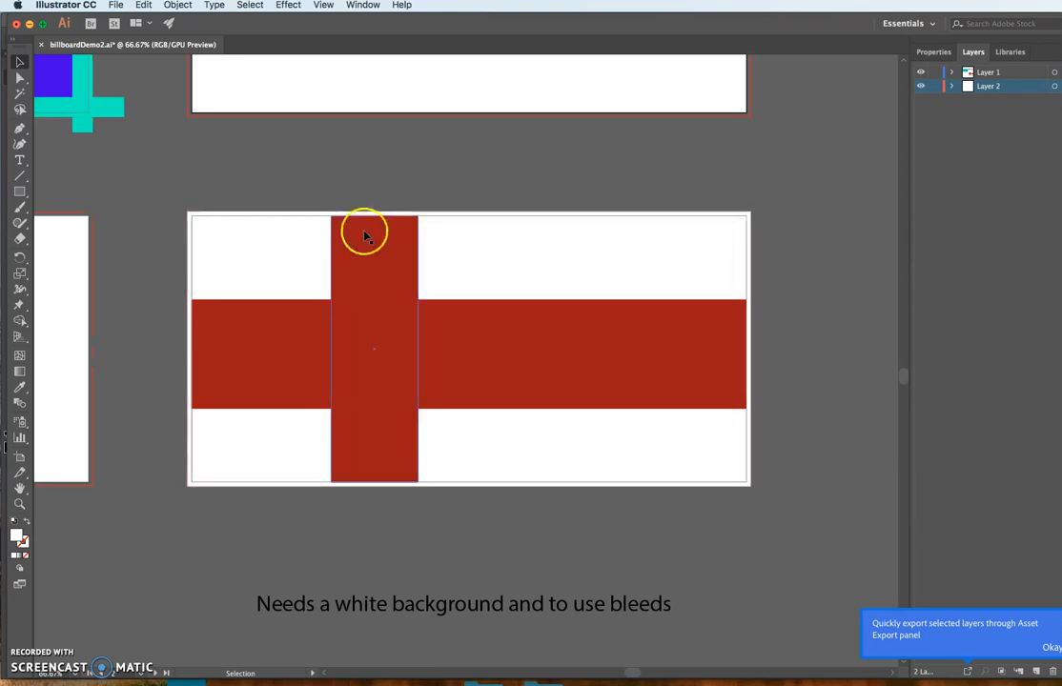
{"action": "left_click", "coordinate": [116, 6]}
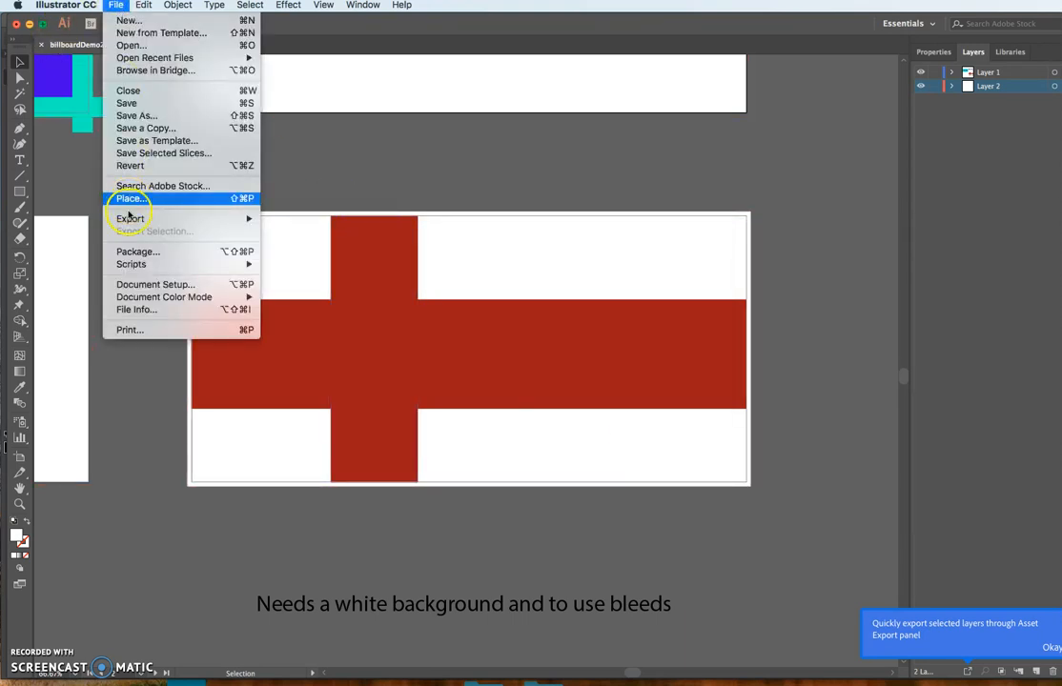
{"action": "left_click", "coordinate": [156, 285]}
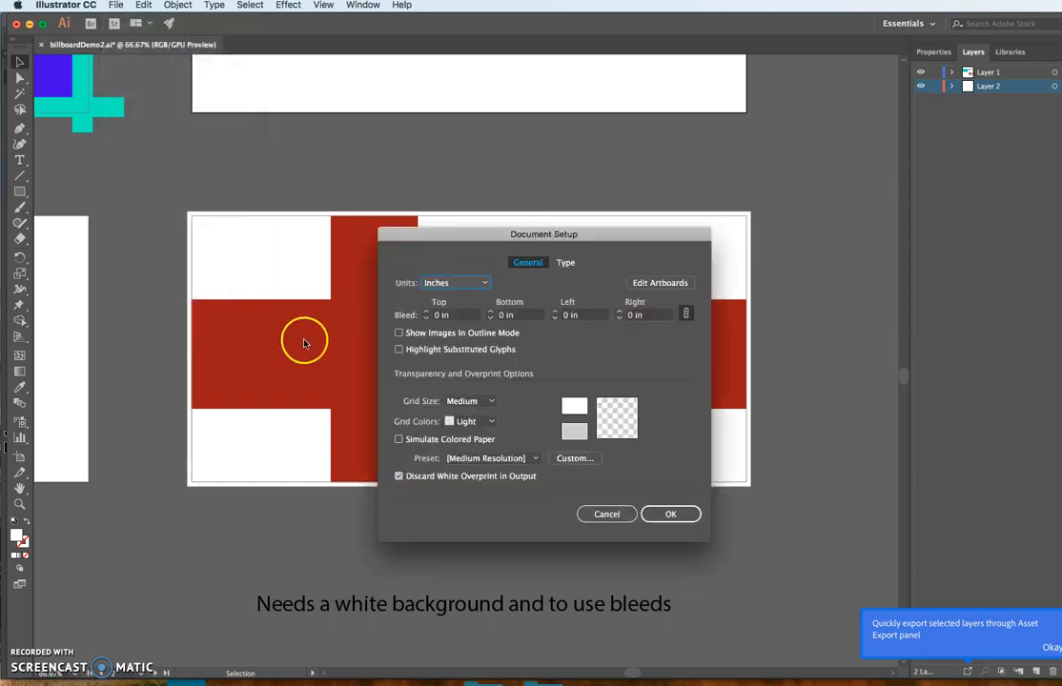
{"action": "left_click", "coordinate": [682, 514]}
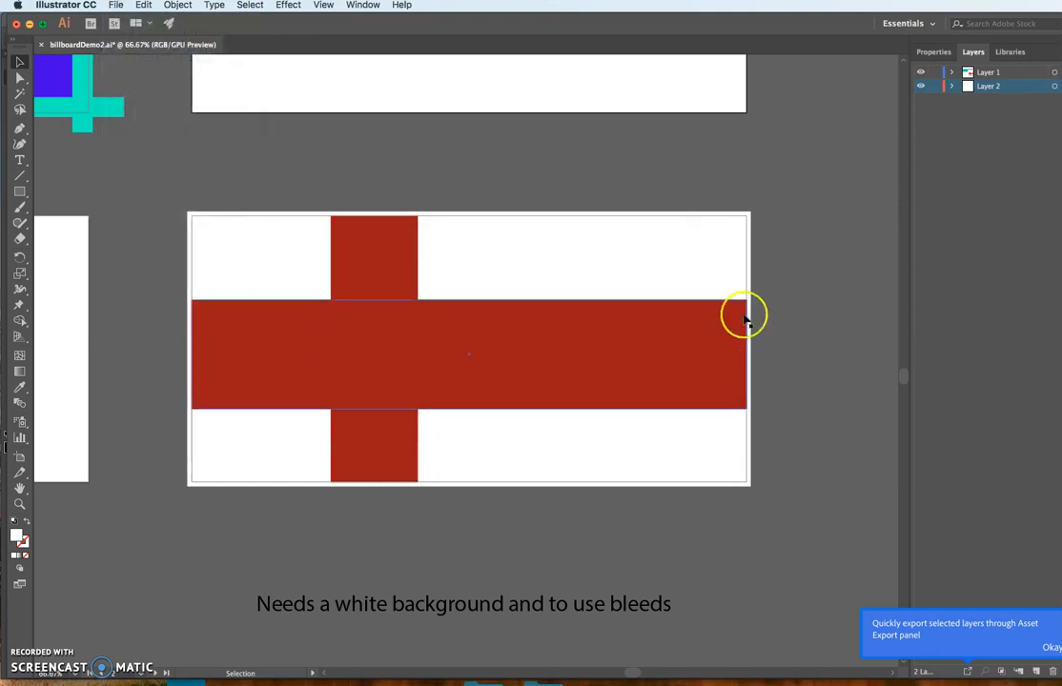
Switch to Photoshop, view the del-04.psd red cross image in full screen mode, and switch back to Illustrator.
{"action": "left_click", "coordinate": [365, 226]}
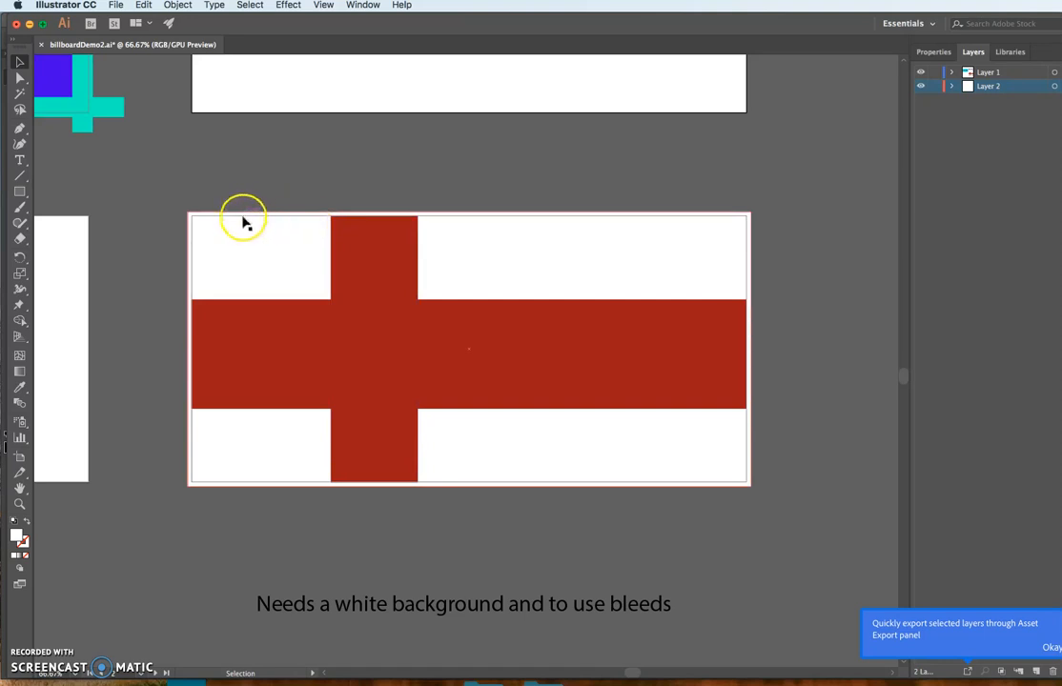
{"action": "left_click", "coordinate": [20, 503]}
{"action": "left_click_drag", "start_coordinate": [170, 229], "coordinate": [275, 163]}
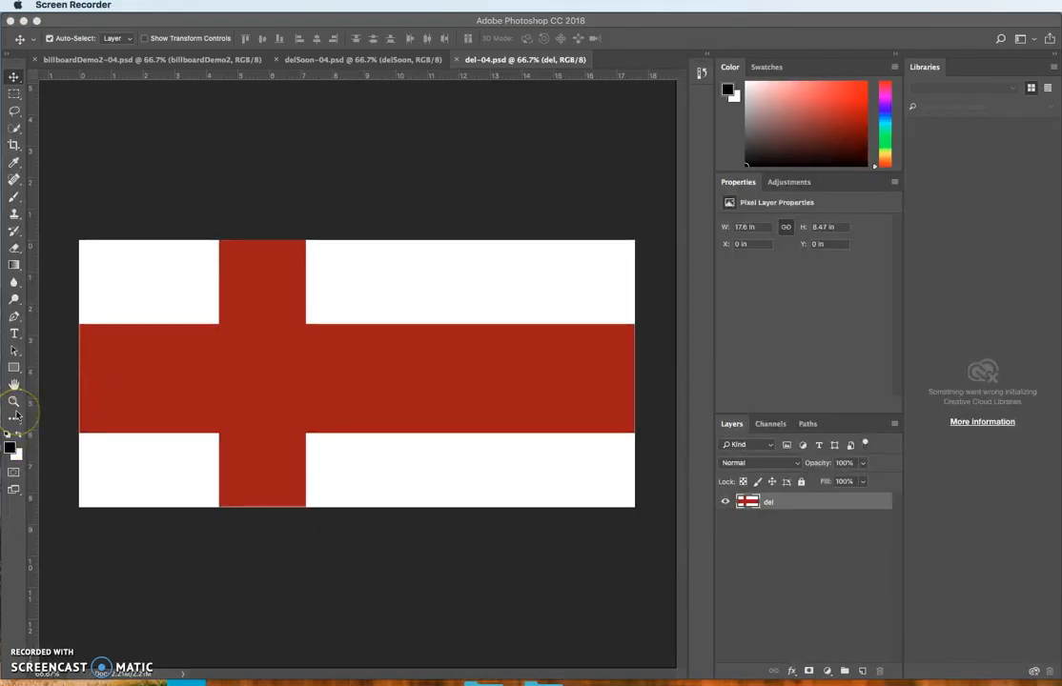
{"action": "left_click", "coordinate": [123, 526]}
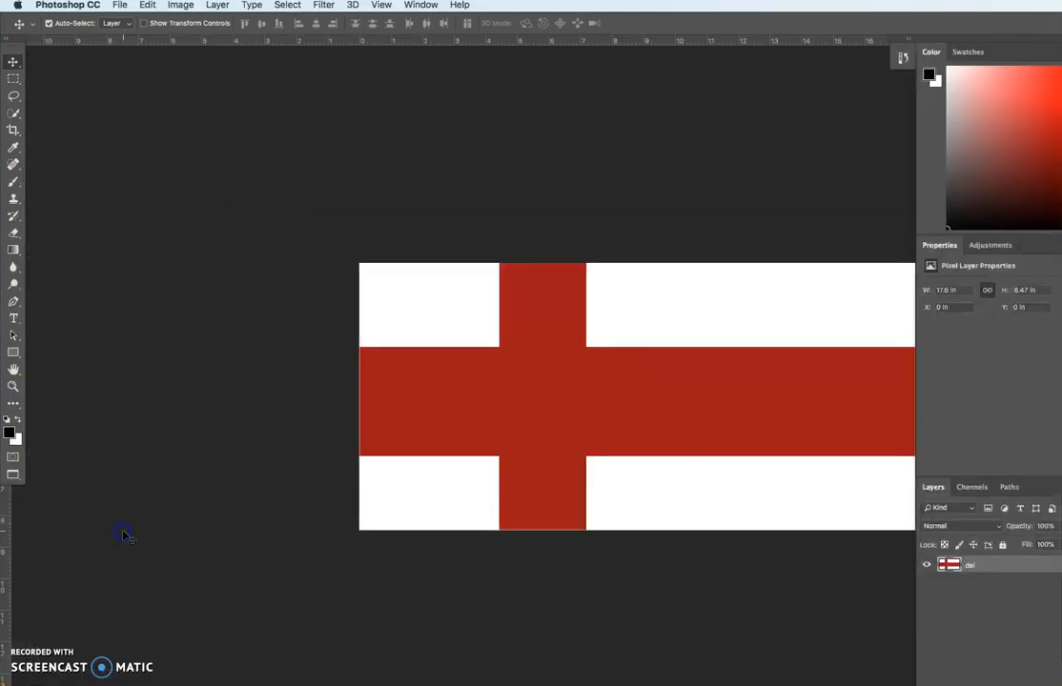
{"action": "key", "text": "f"}
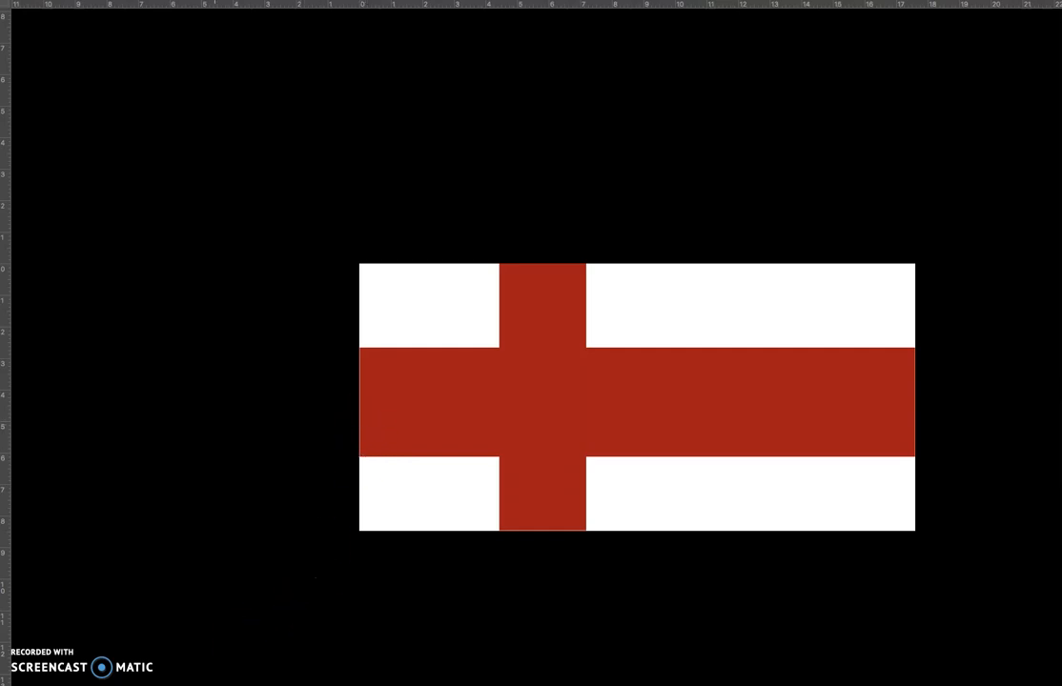
{"action": "key", "text": "super+Tab"}
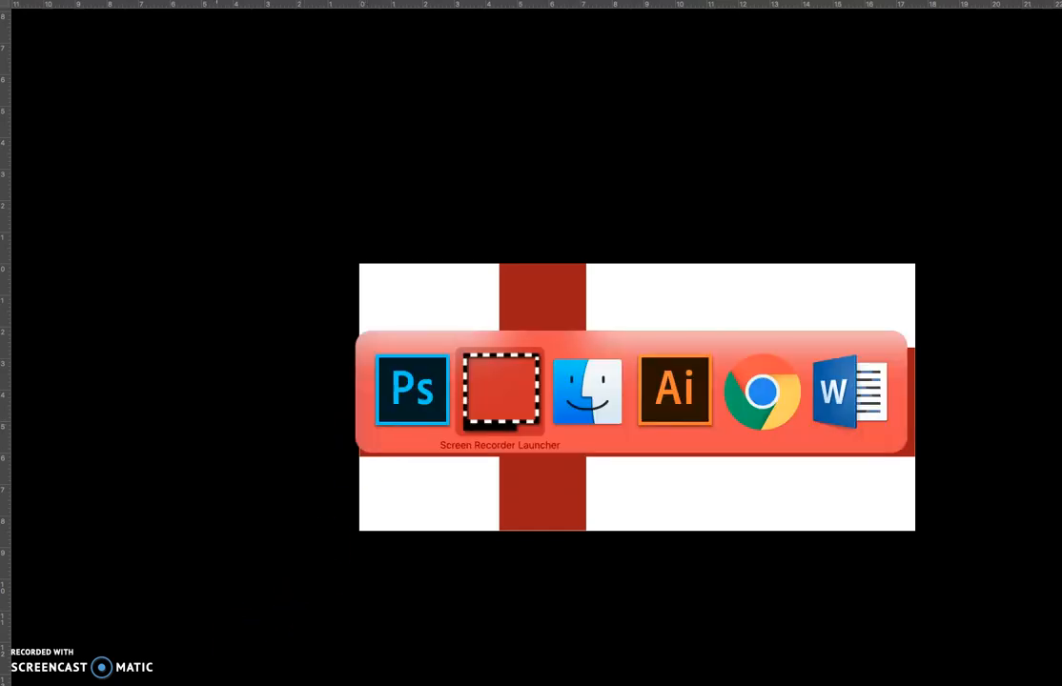
{"action": "key", "text": "super+Tab"}
{"action": "key", "text": "super+Tab"}
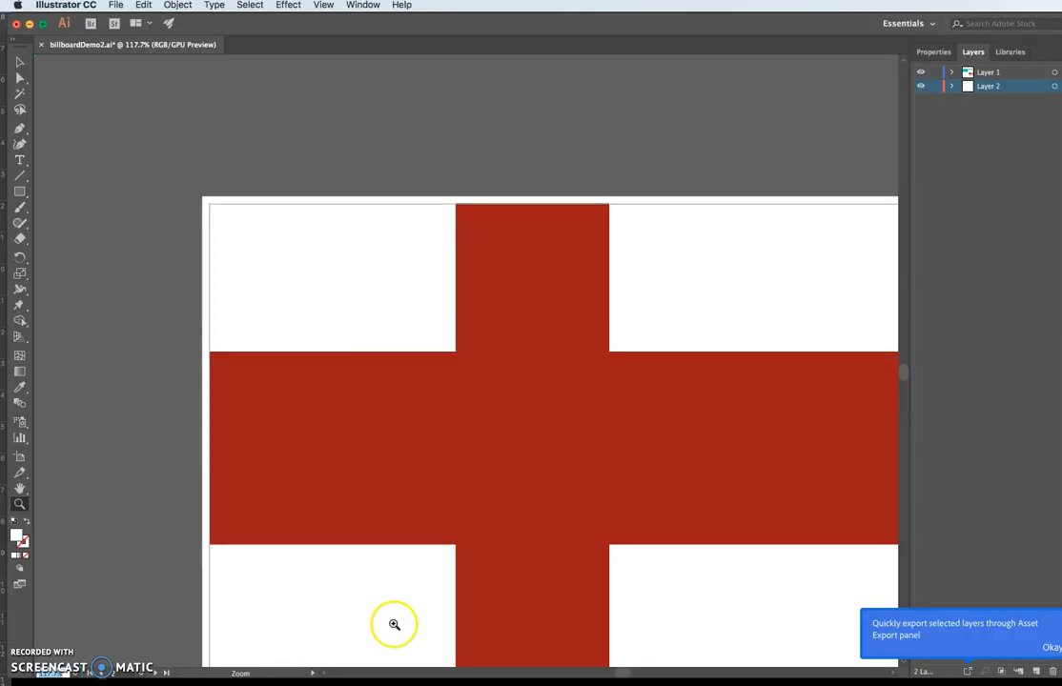
Extend the vertical red bar's top edge and the horizontal red bar's left edge to the white background's outer edges.
{"action": "left_click", "coordinate": [20, 62]}
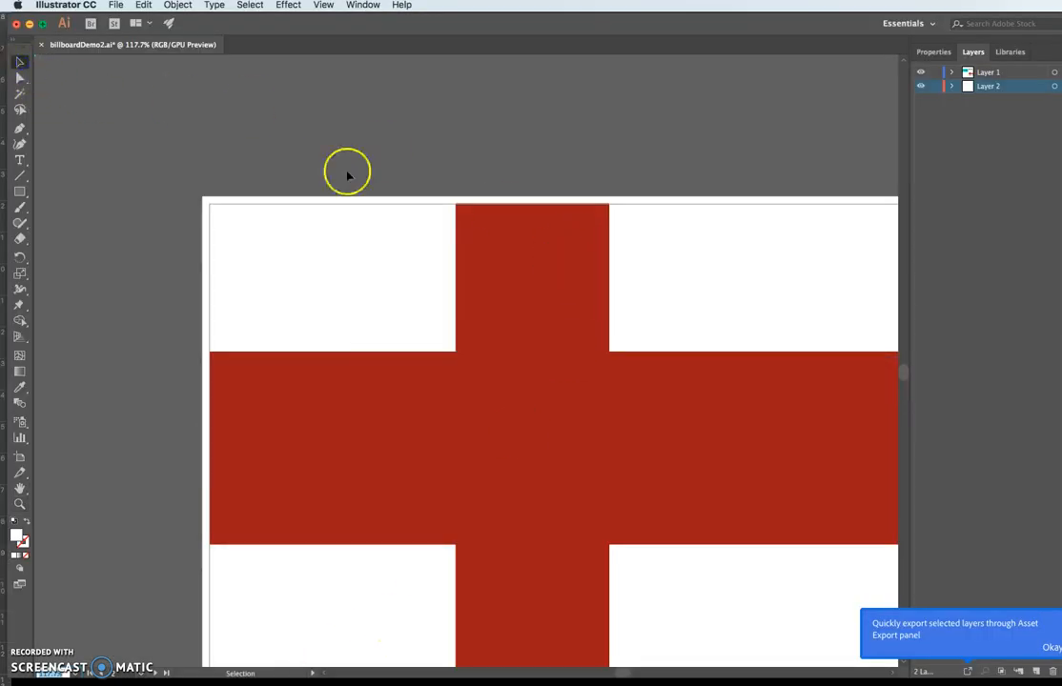
{"action": "left_click", "coordinate": [534, 303]}
{"action": "left_click_drag", "start_coordinate": [531, 204], "coordinate": [533, 197]}
{"action": "left_click", "coordinate": [305, 449]}
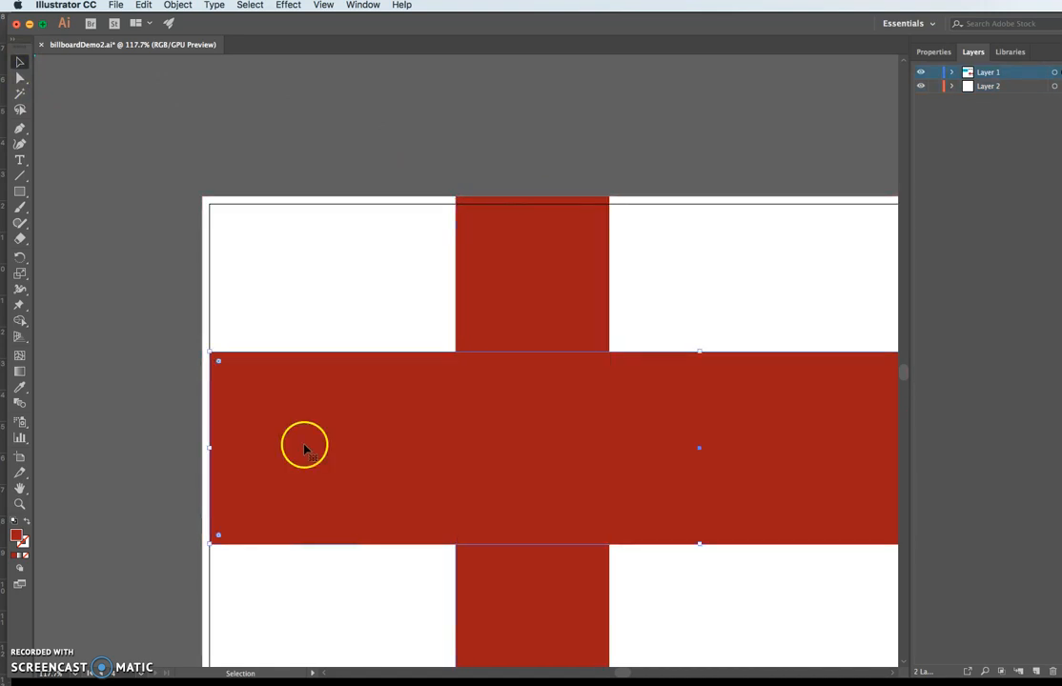
{"action": "left_click_drag", "start_coordinate": [210, 447], "coordinate": [199, 449]}
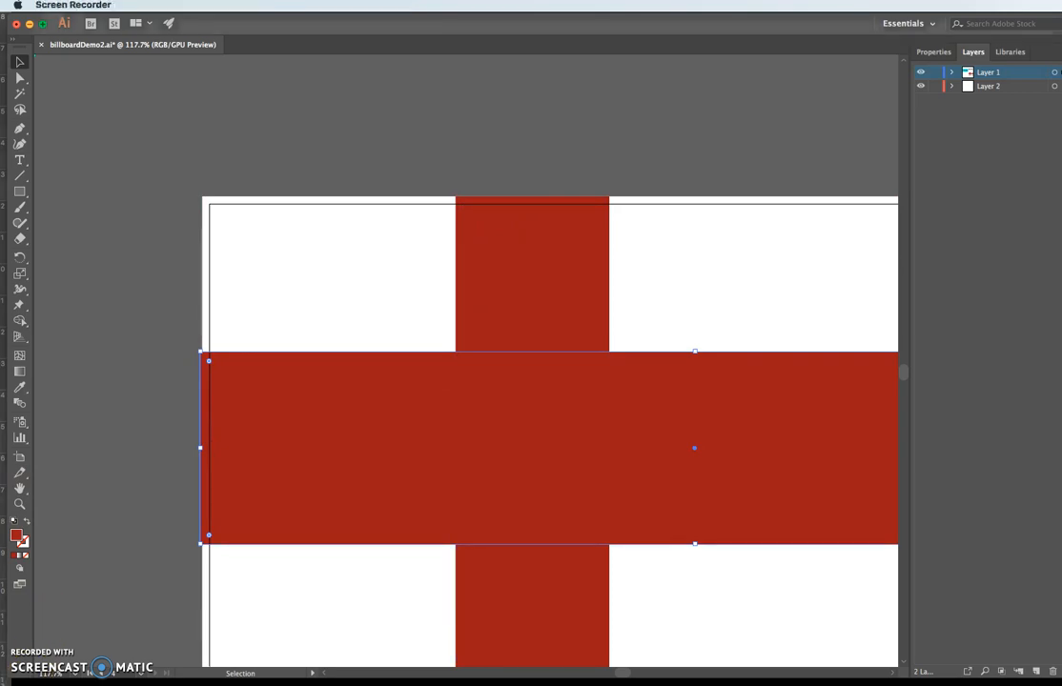
Create a new folder on the desktop named billboard_try.
{"action": "right_click", "coordinate": [597, 445]}
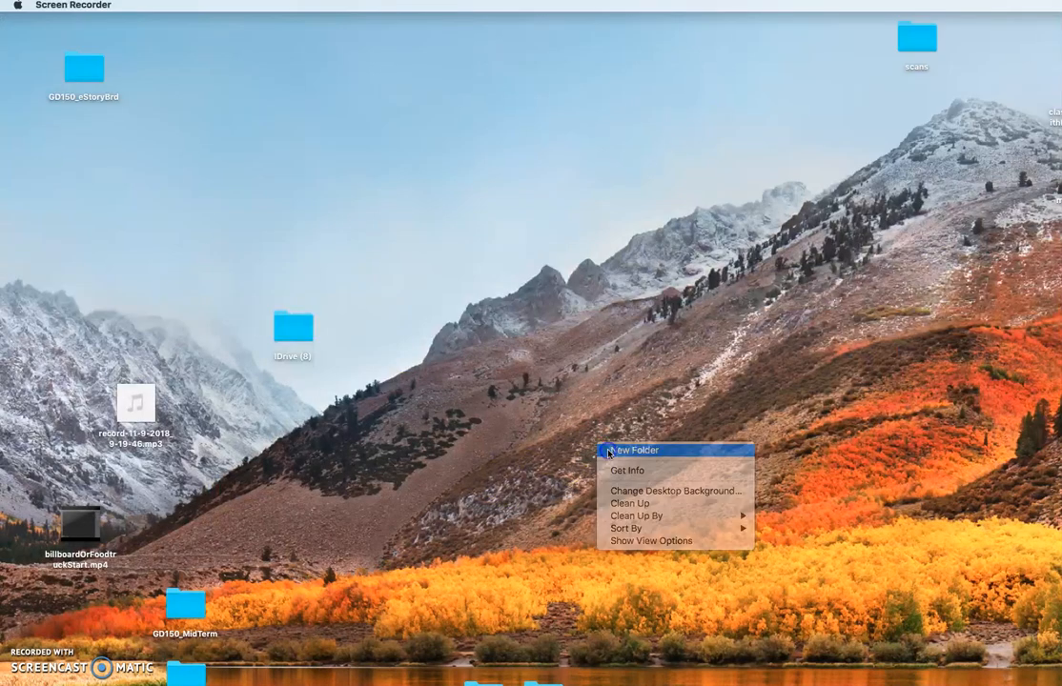
{"action": "left_click", "coordinate": [610, 452]}
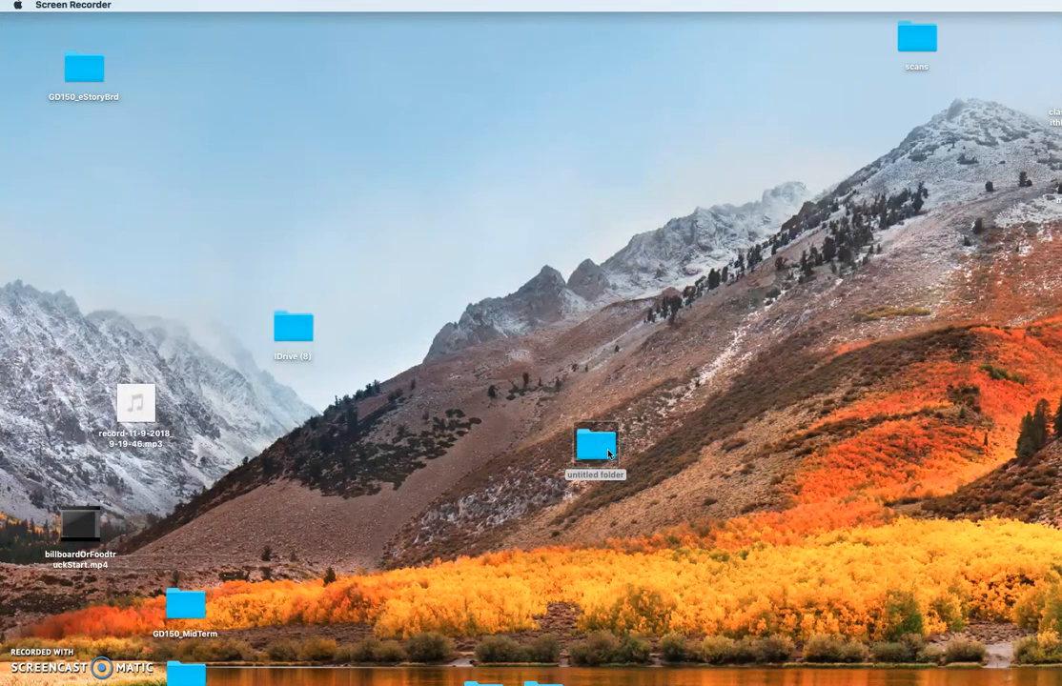
{"action": "left_click", "coordinate": [593, 455]}
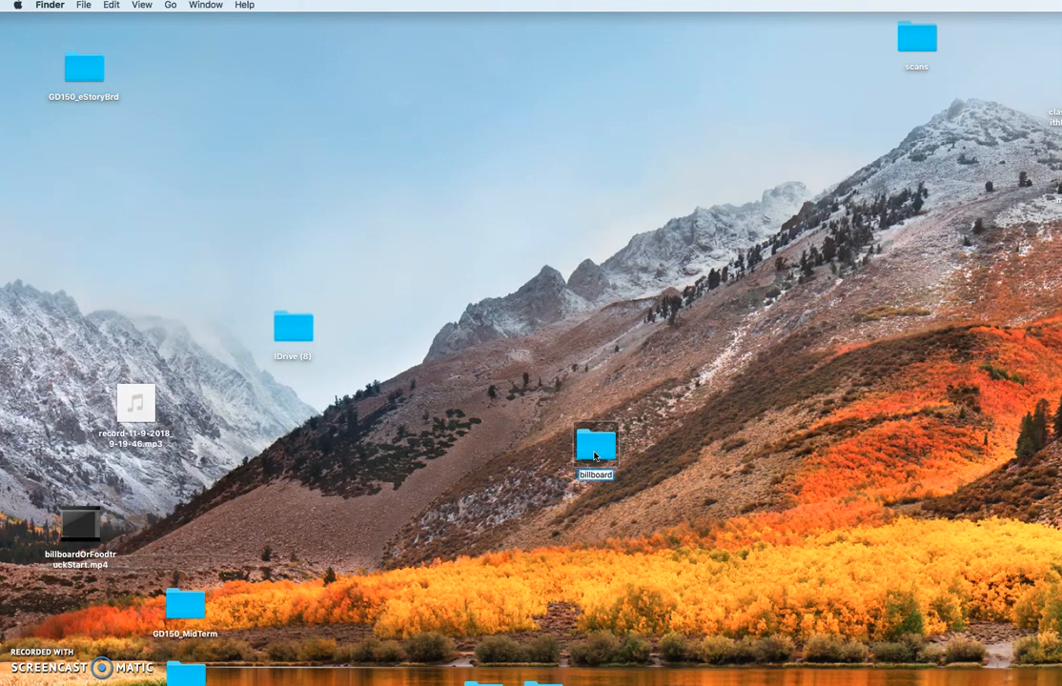
{"action": "left_click", "coordinate": [676, 509]}
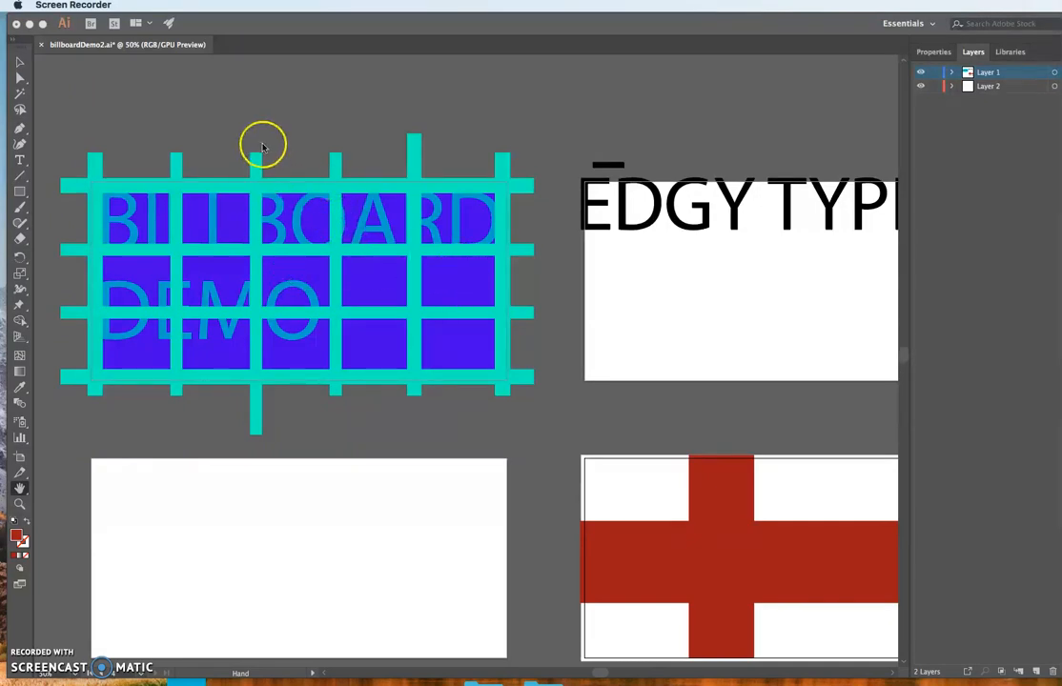
Return to Illustrator and save the changes to billboardDemo2.ai.
{"action": "left_click", "coordinate": [216, 30]}
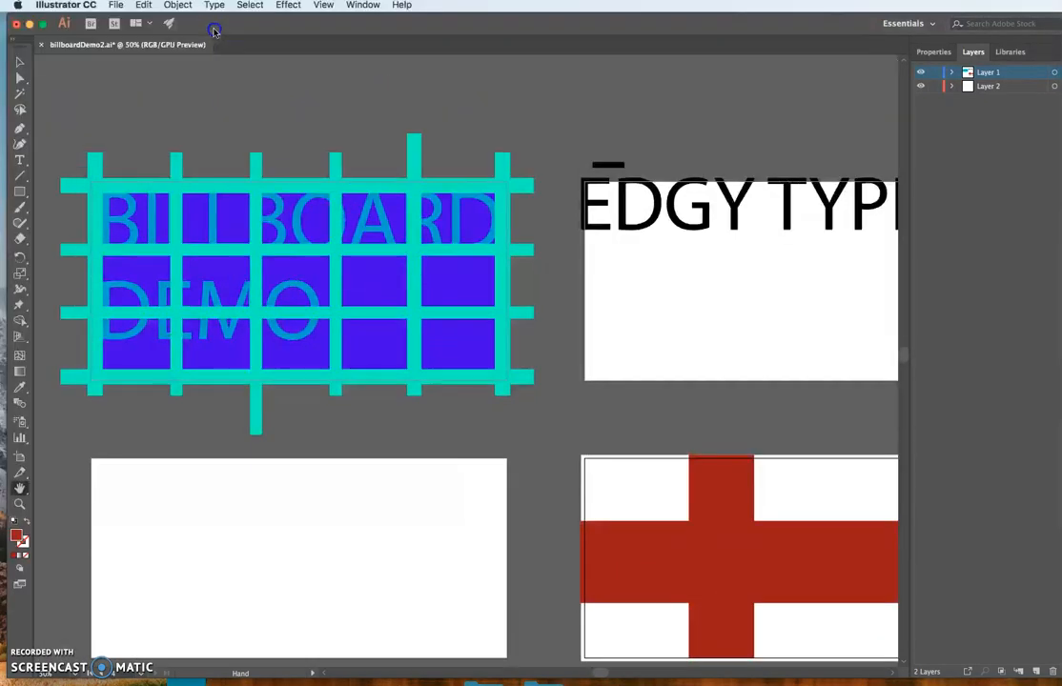
{"action": "left_click", "coordinate": [117, 5]}
{"action": "left_click", "coordinate": [135, 96]}
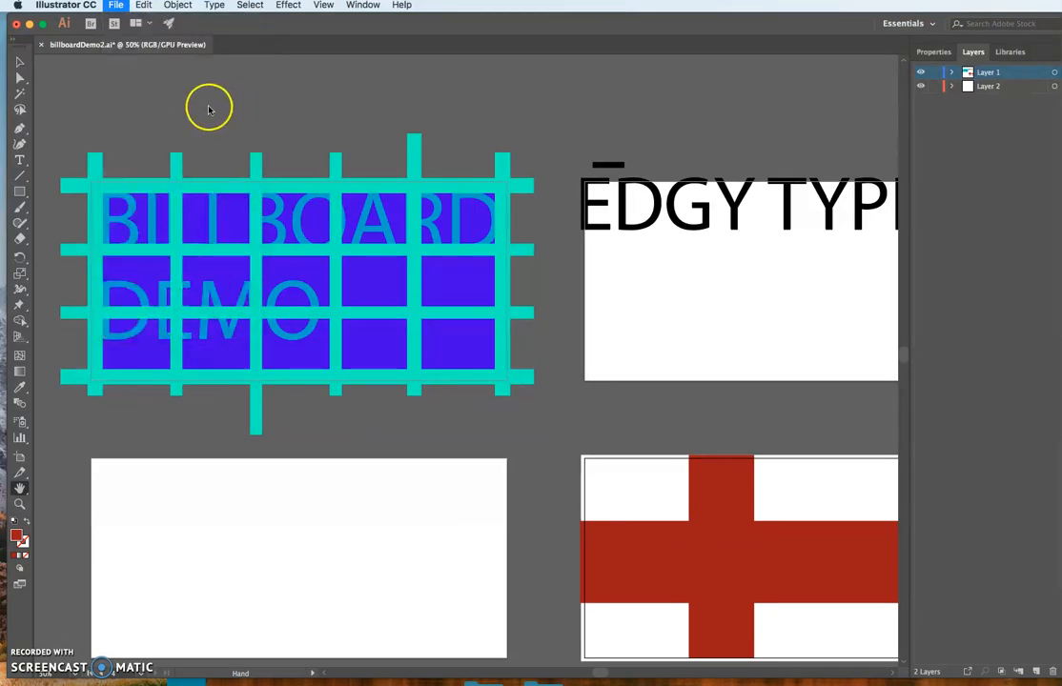
Save the document under the name billboardDemoForExport.ai in the desktop folder billboard_try, in Illustrator CC format with default options.
{"action": "left_click", "coordinate": [116, 4]}
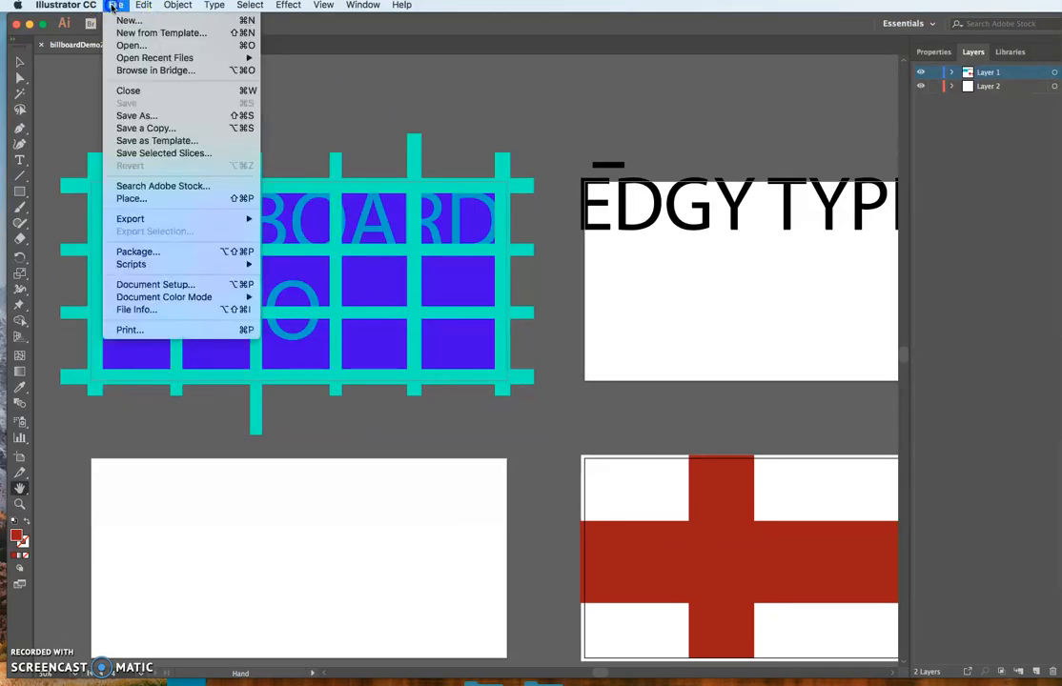
{"action": "left_click", "coordinate": [132, 115]}
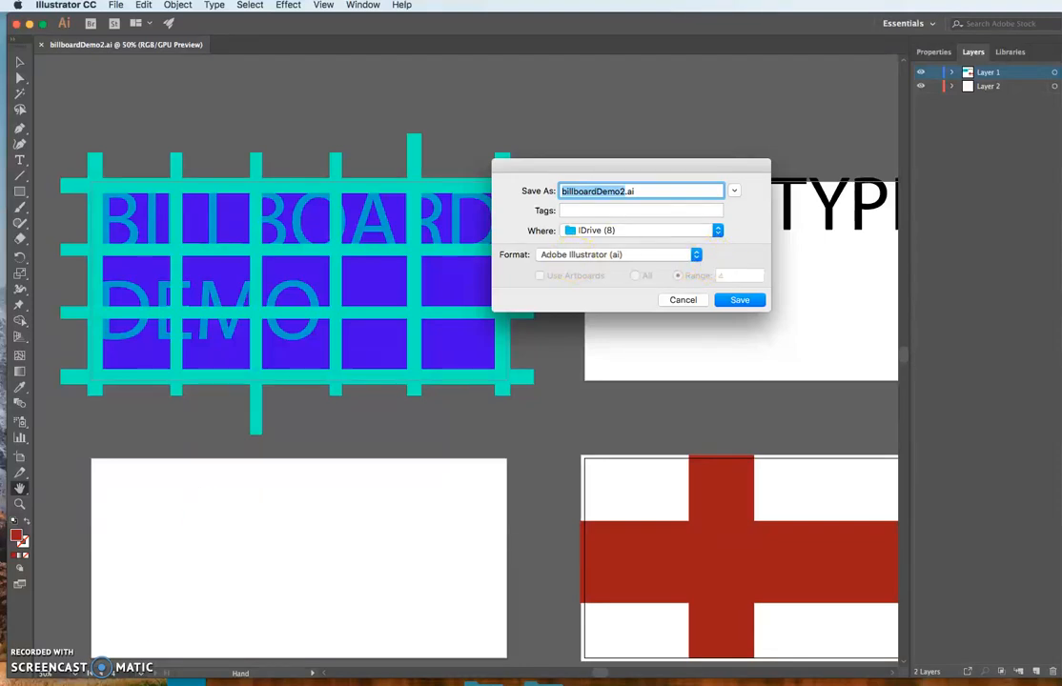
{"action": "left_click", "coordinate": [734, 191]}
{"action": "left_click", "coordinate": [625, 190]}
{"action": "key", "text": "BackSpace"}
{"action": "type", "text": "ForE"}
{"action": "type", "text": "xport"}
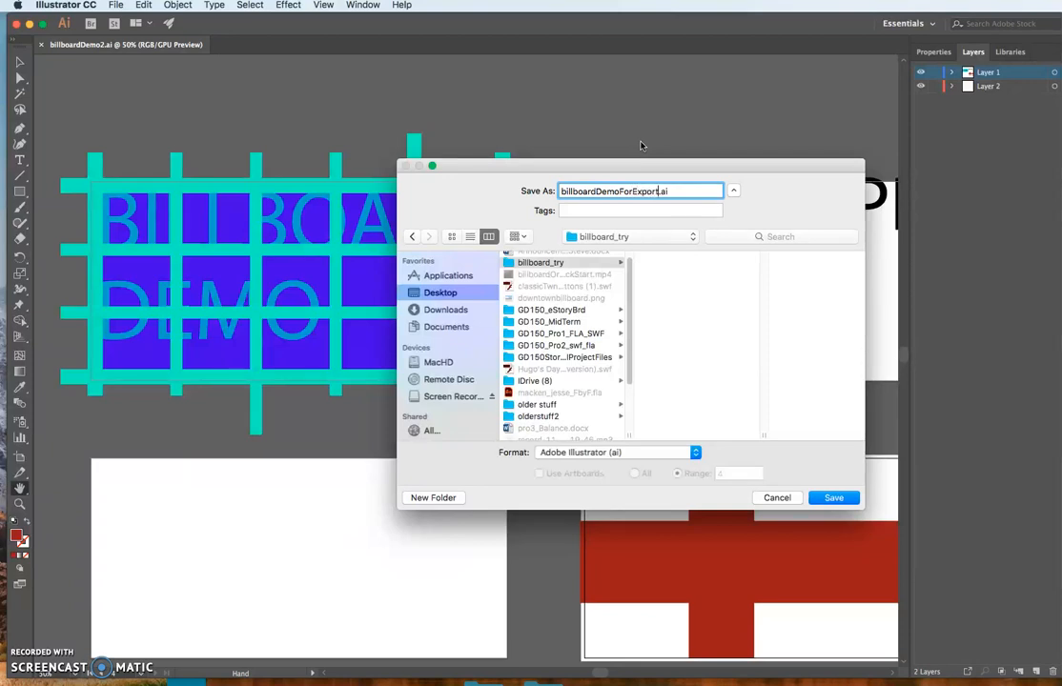
{"action": "left_click", "coordinate": [588, 191]}
{"action": "left_click", "coordinate": [839, 498]}
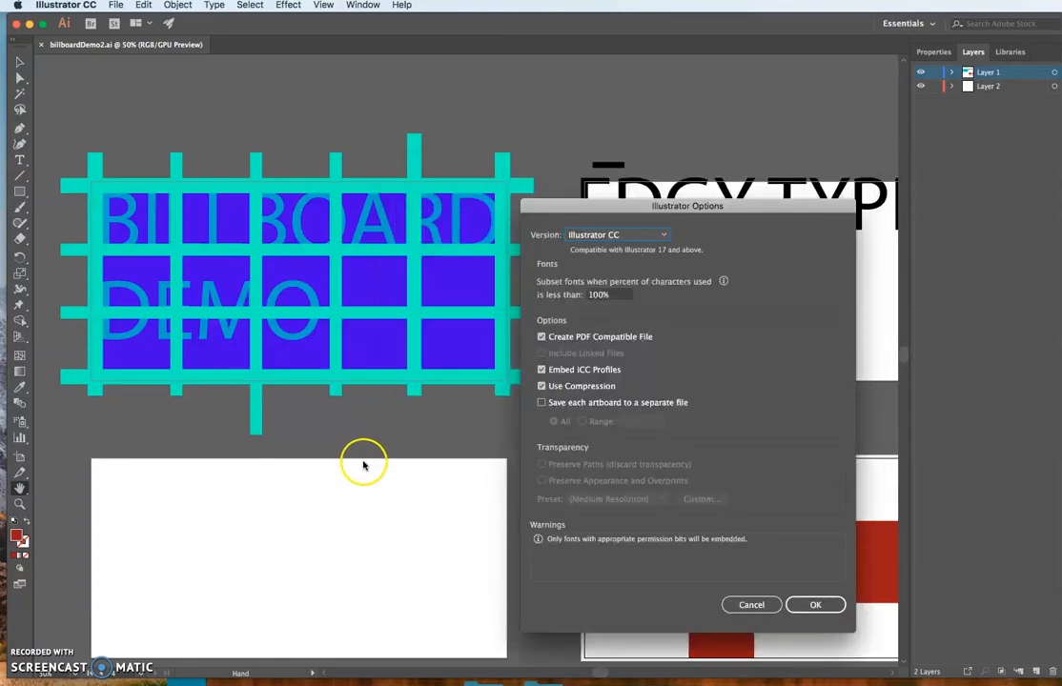
{"action": "left_click", "coordinate": [805, 603]}
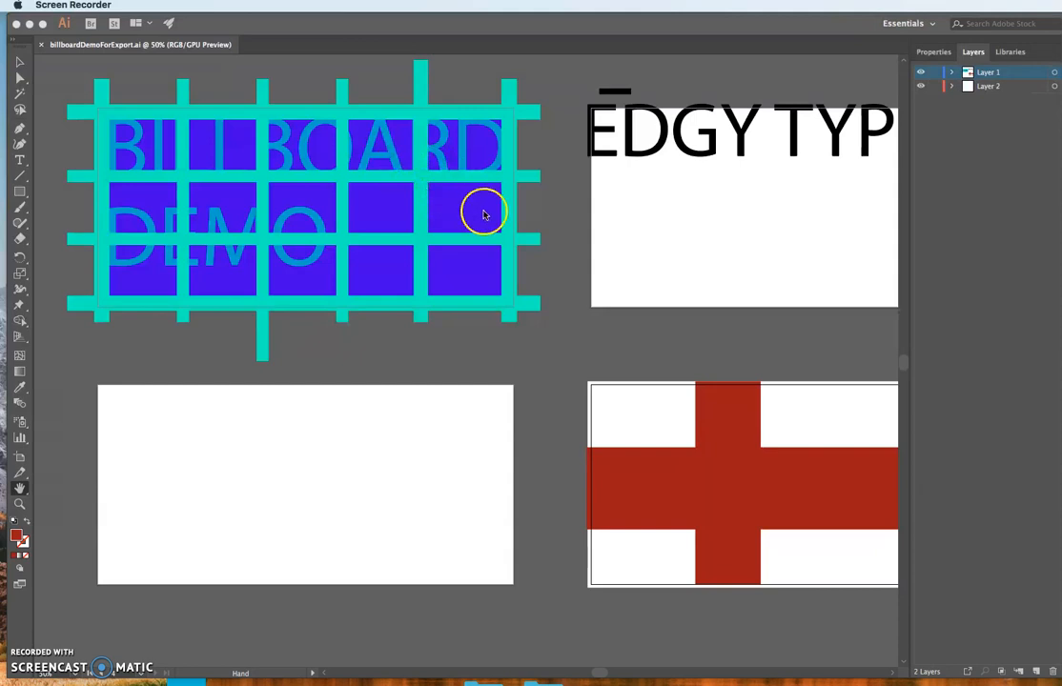
Select the EDGY TYPE text and the BILLBOARD DEMO text in turn on their artboards.
{"action": "left_click", "coordinate": [648, 153]}
{"action": "left_click", "coordinate": [19, 61]}
{"action": "left_click", "coordinate": [653, 153]}
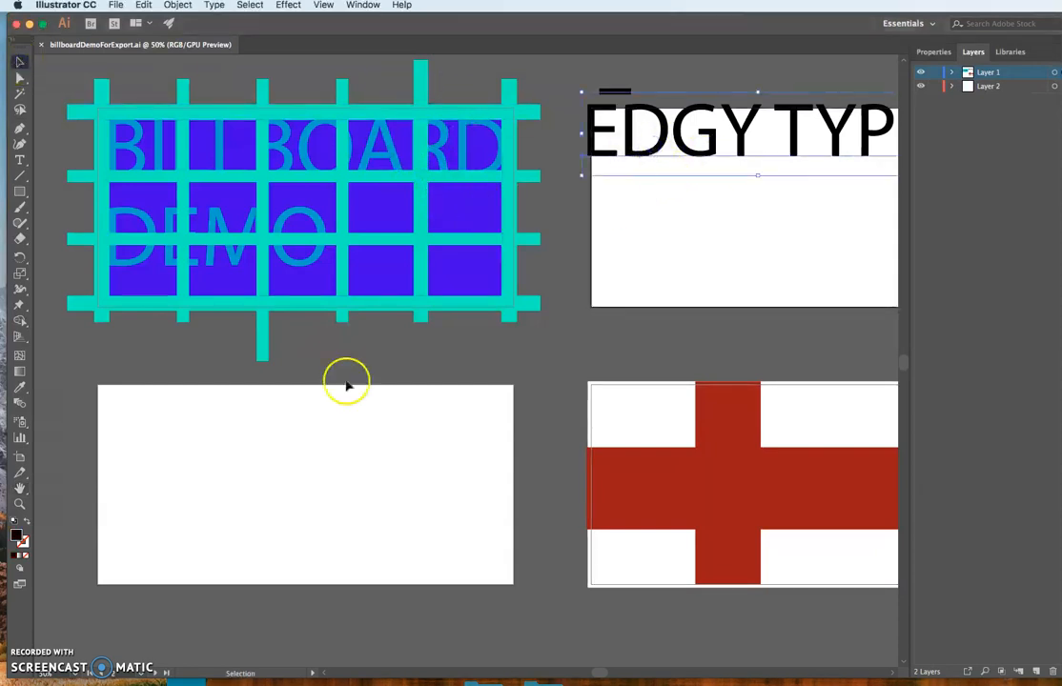
{"action": "left_click", "coordinate": [220, 269]}
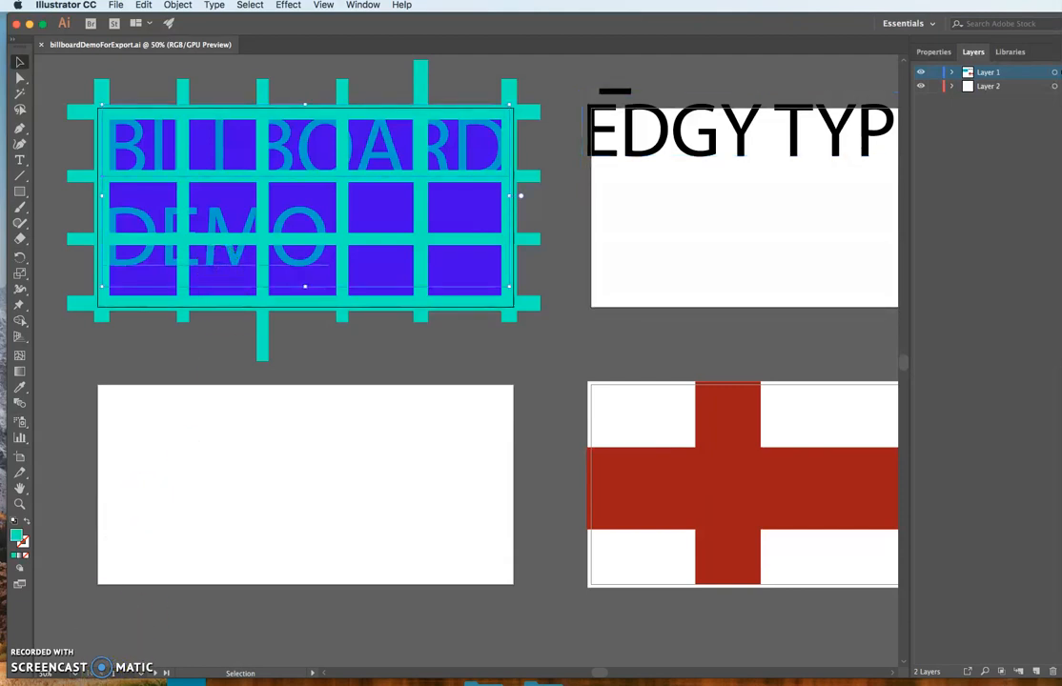
{"action": "left_click", "coordinate": [59, 677]}
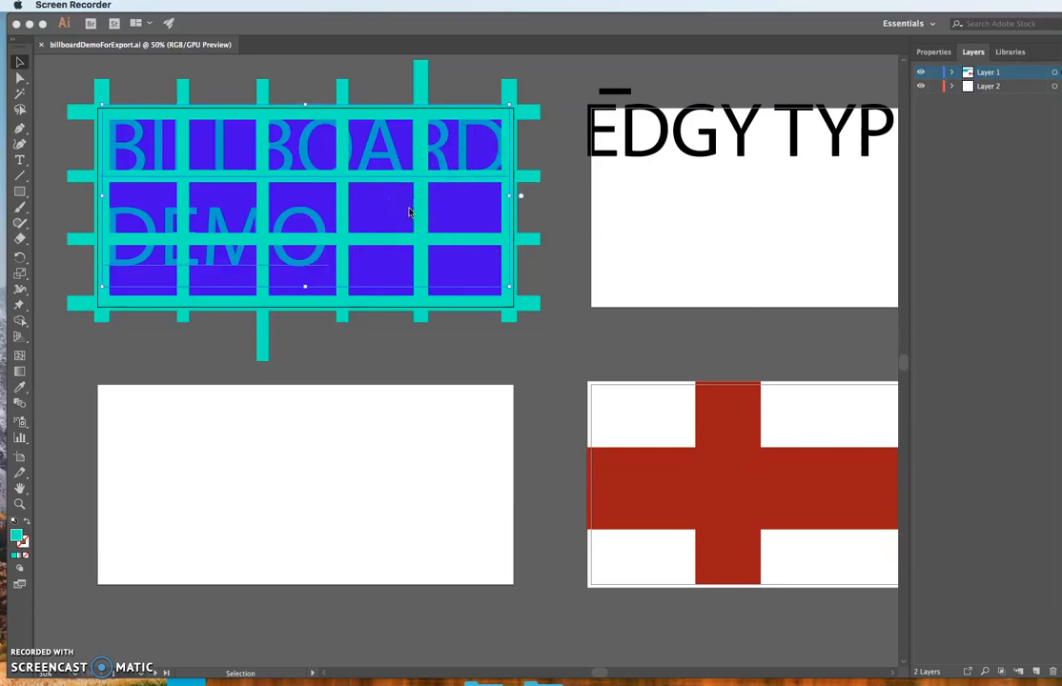
Switch to Photoshop and check the image size of downtownbillboard.png.
{"action": "key", "text": "super+Tab"}
{"action": "key", "text": "super+Tab"}
{"action": "key", "text": "super+Tab"}
{"action": "key", "text": "super+Tab"}
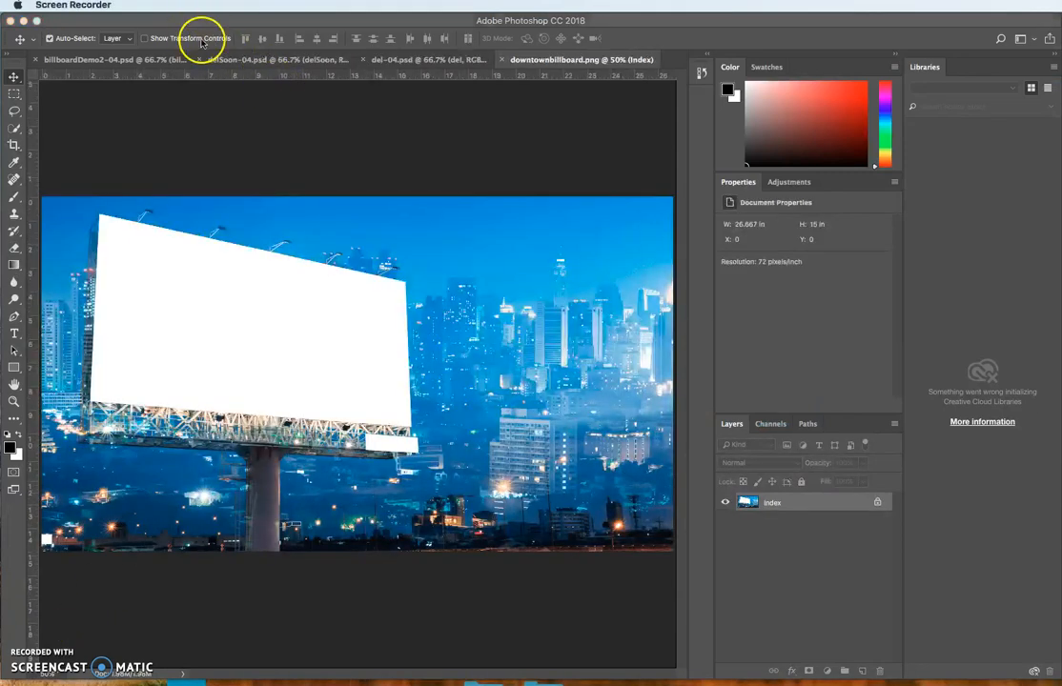
{"action": "left_click", "coordinate": [180, 6]}
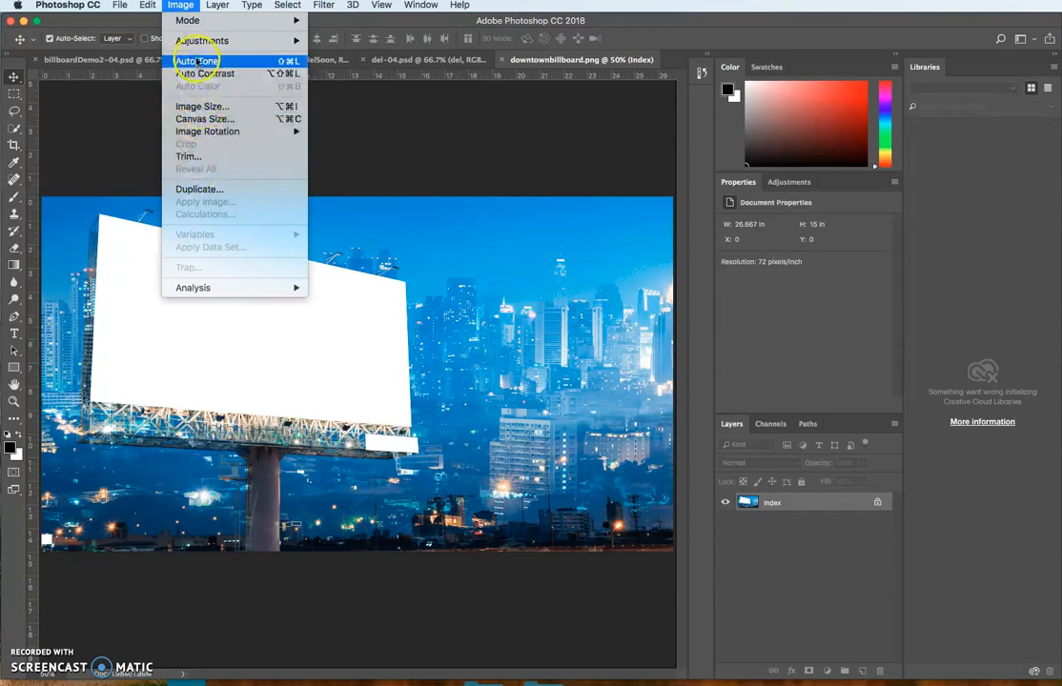
{"action": "left_click", "coordinate": [196, 106]}
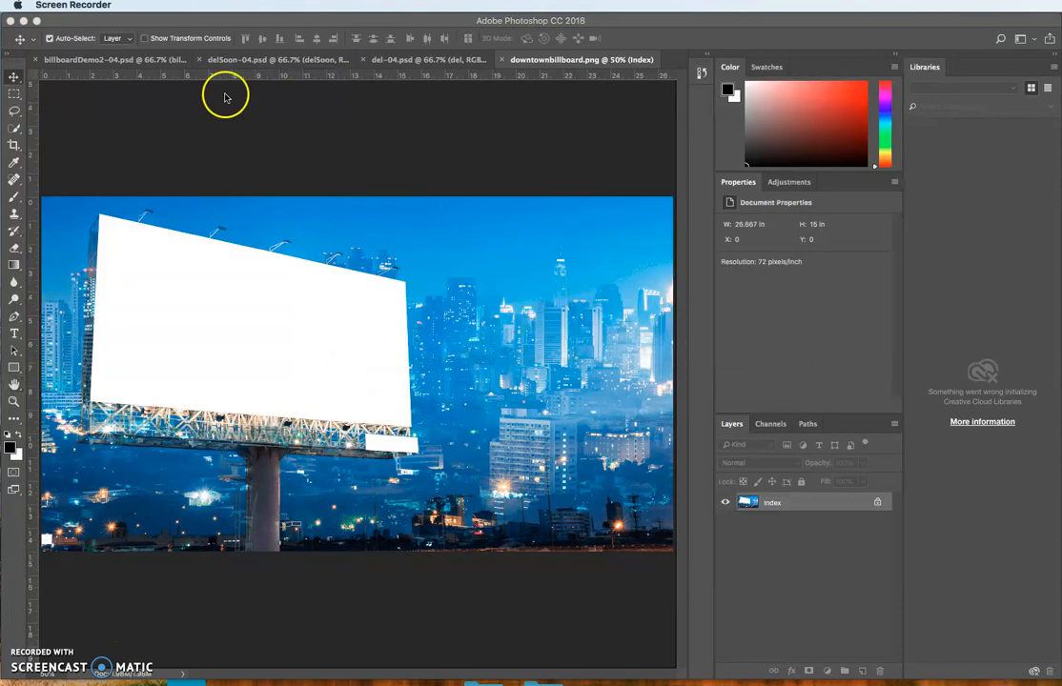
Save the downtown billboard image in Photoshop format as downtownbillboard.psd in the desktop folder billboard_try.
{"action": "left_click", "coordinate": [98, 22]}
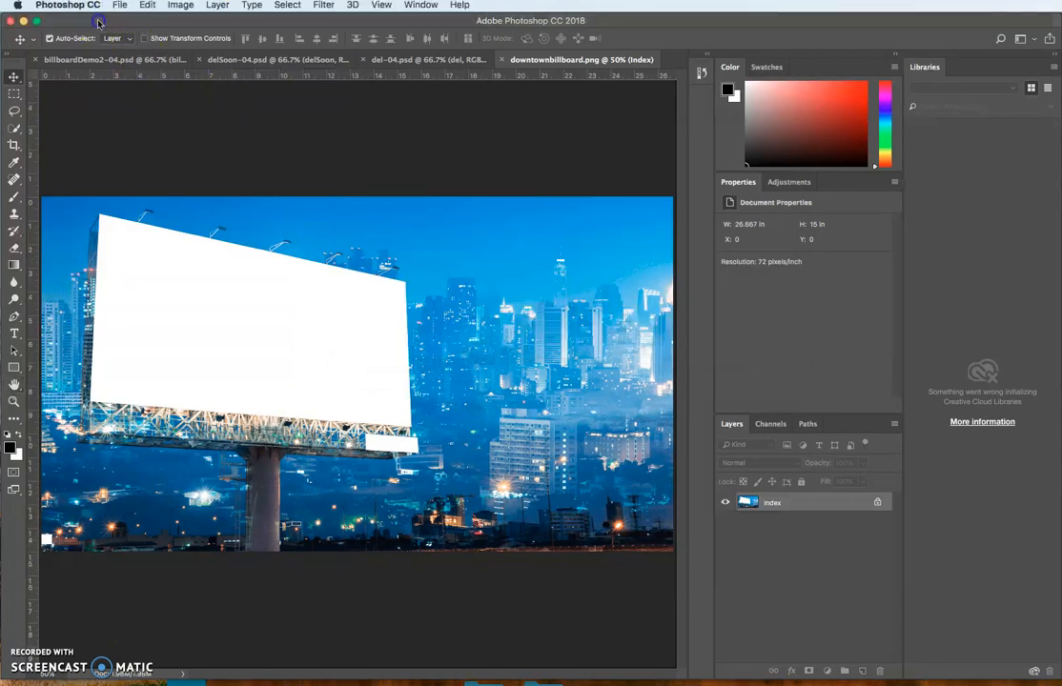
{"action": "left_click", "coordinate": [120, 6]}
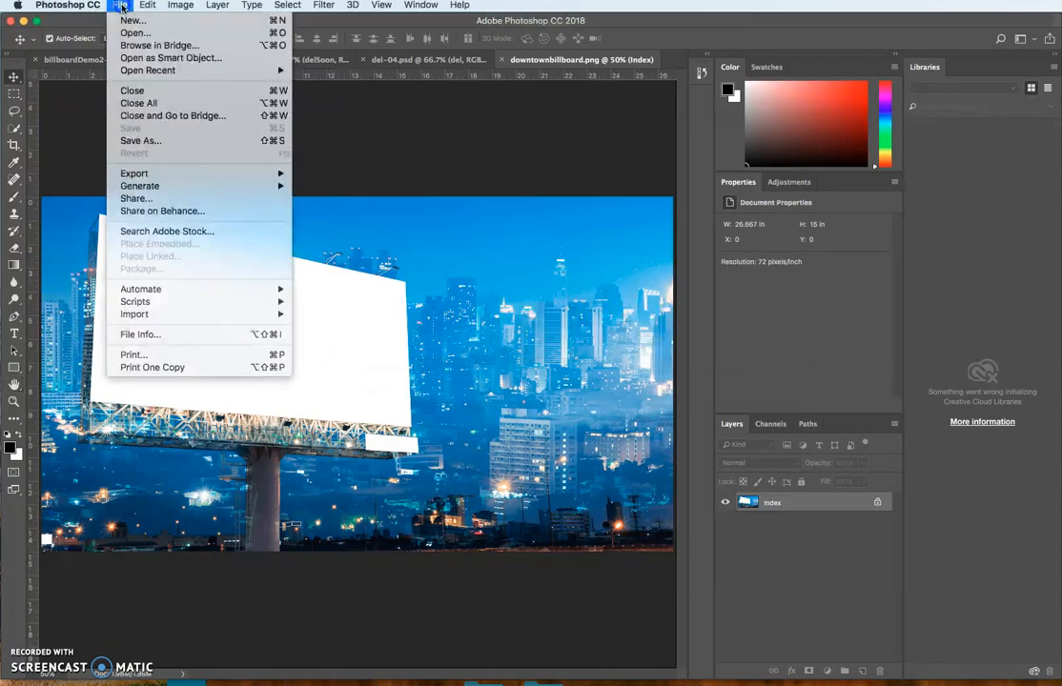
{"action": "left_click", "coordinate": [140, 140]}
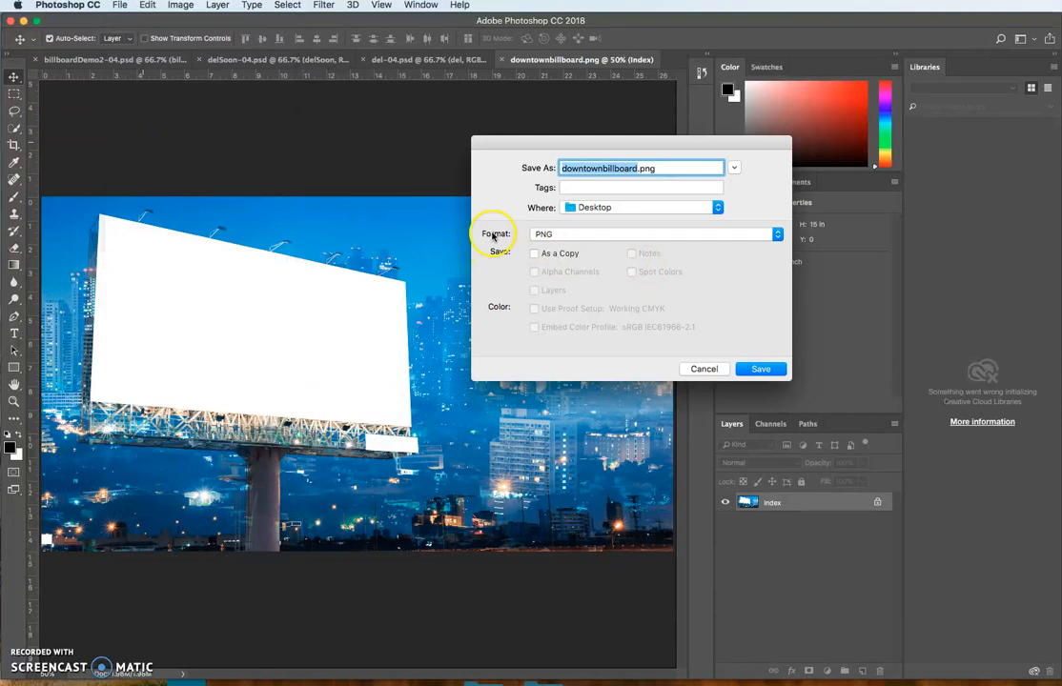
{"action": "left_click", "coordinate": [778, 236]}
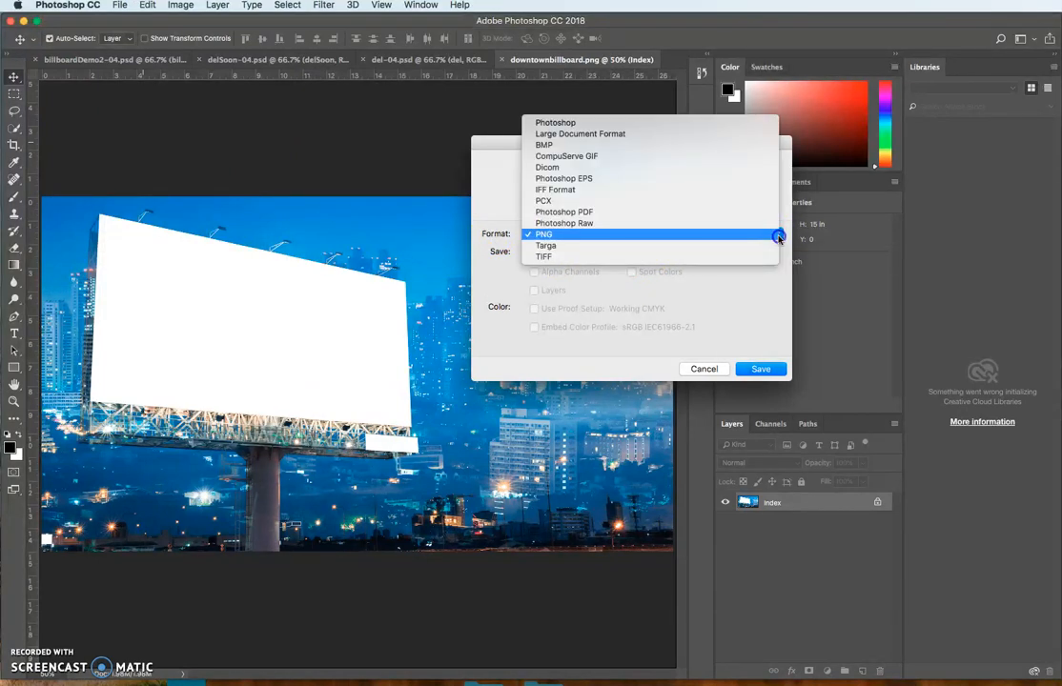
{"action": "left_click", "coordinate": [575, 180]}
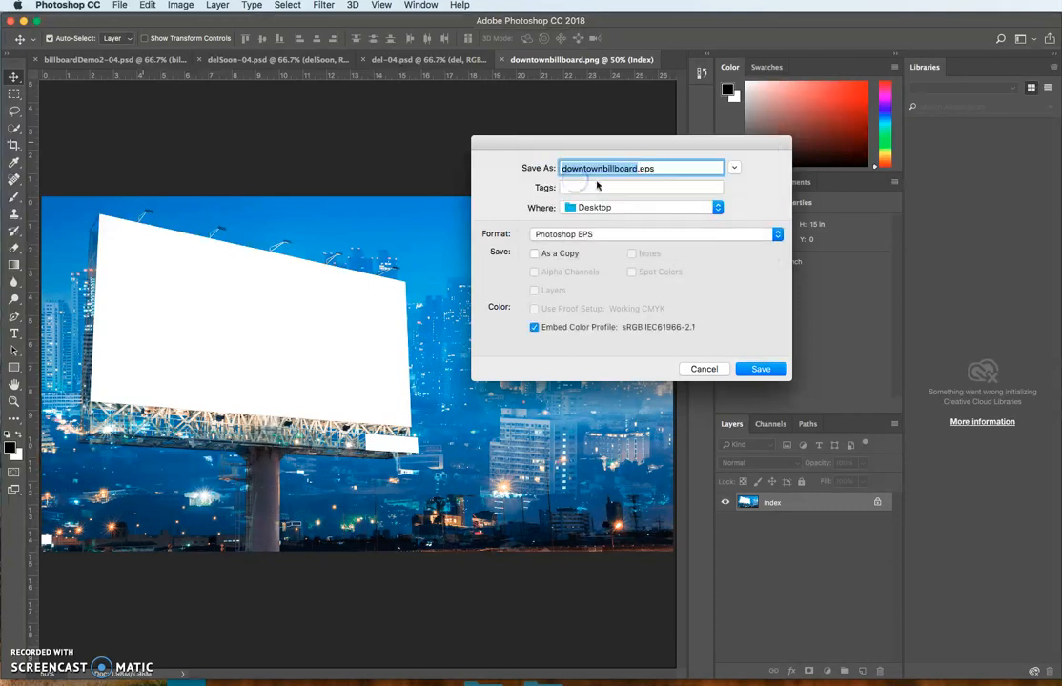
{"action": "left_click", "coordinate": [776, 236]}
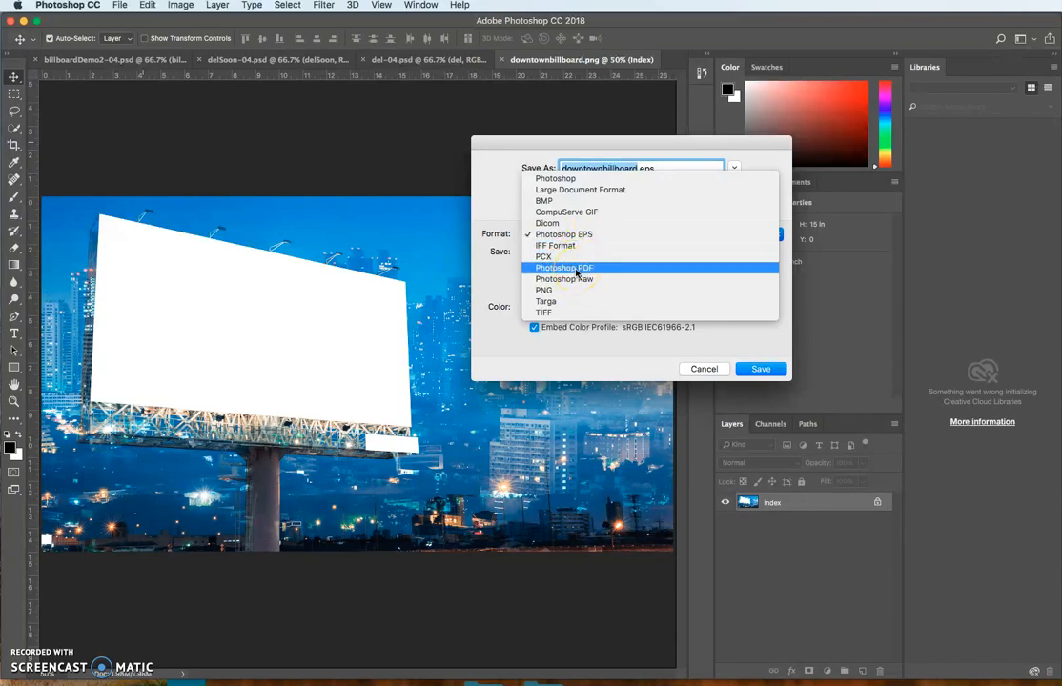
{"action": "left_click", "coordinate": [567, 179]}
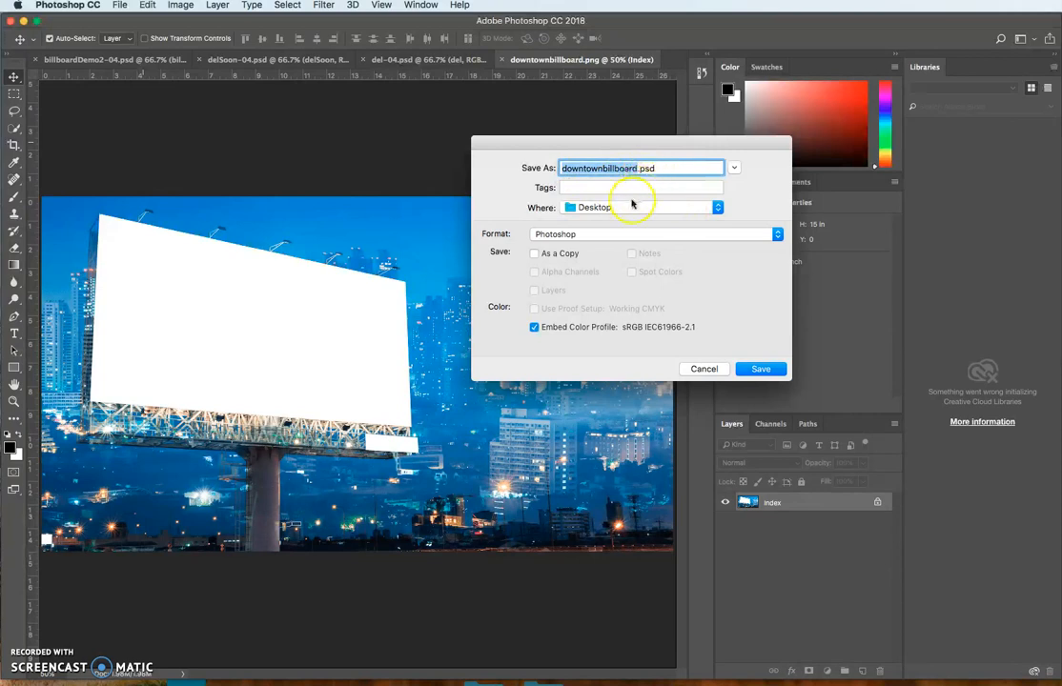
{"action": "left_click", "coordinate": [717, 209]}
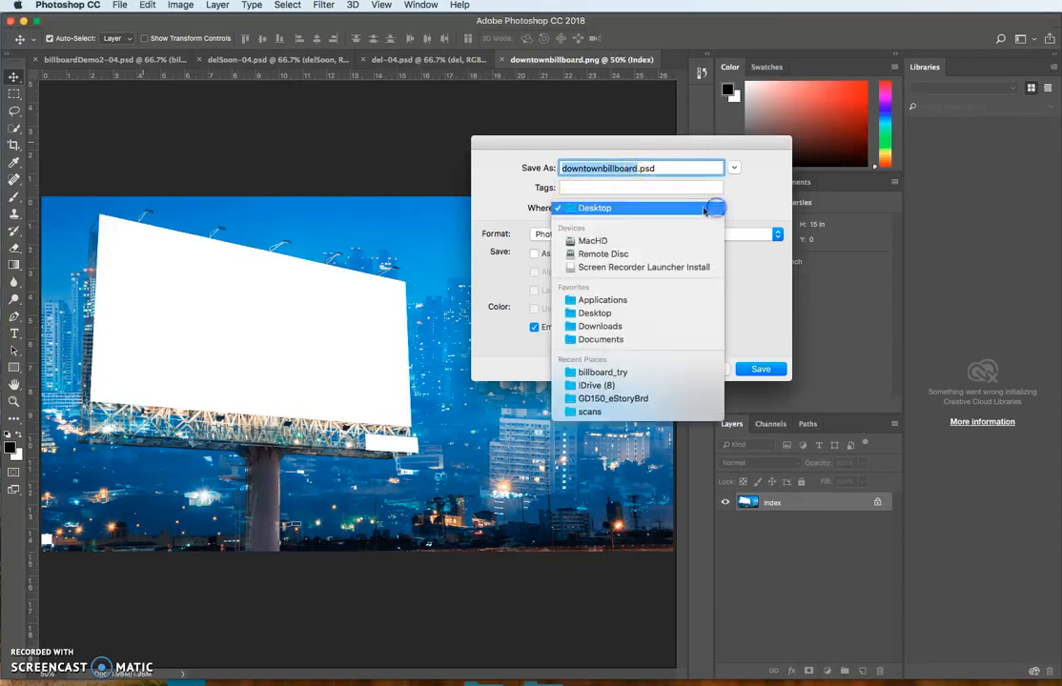
{"action": "left_click", "coordinate": [602, 315]}
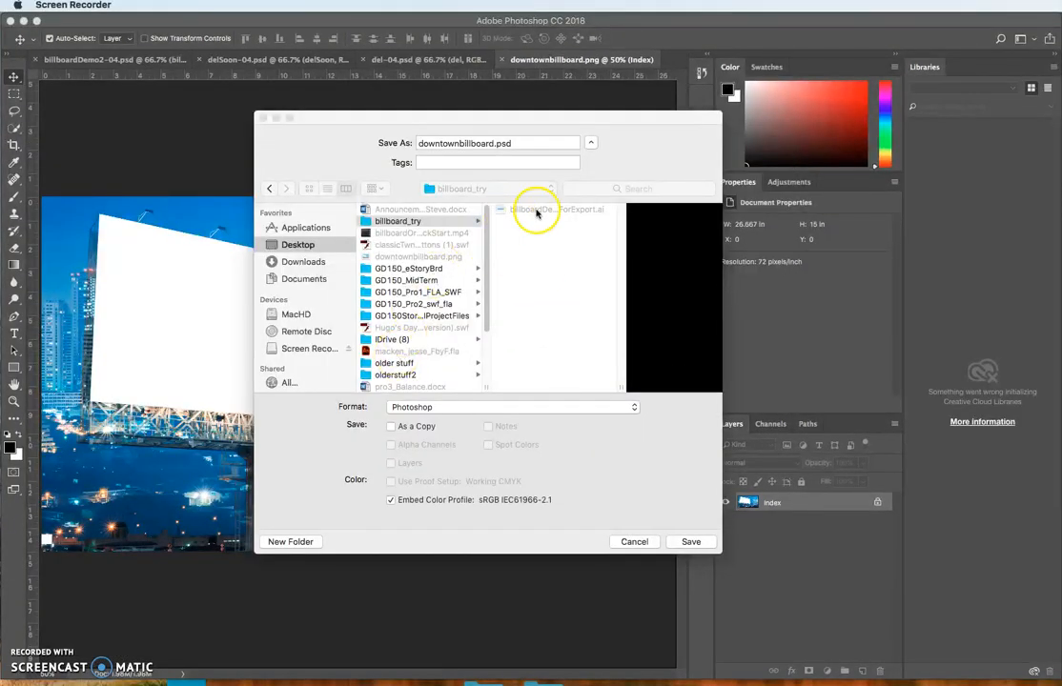
{"action": "left_click", "coordinate": [389, 222]}
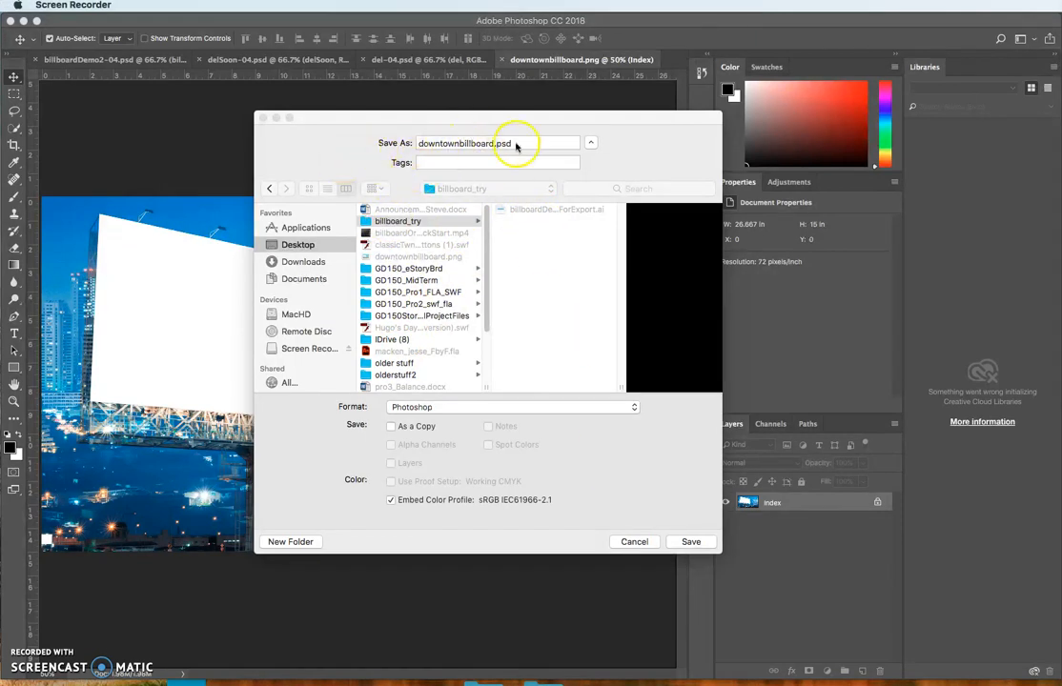
{"action": "left_click", "coordinate": [692, 541]}
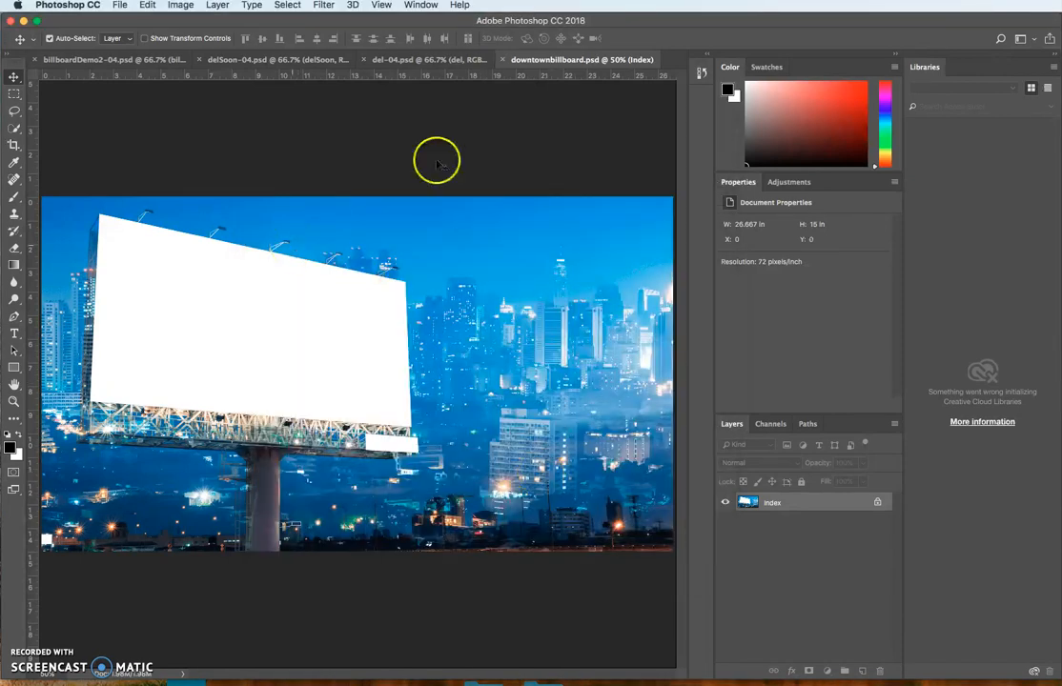
Close downtownbillboard.psd, del-04.psd, delSoon-04.psd and billboardDemo2-04.psd.
{"action": "left_click", "coordinate": [502, 59]}
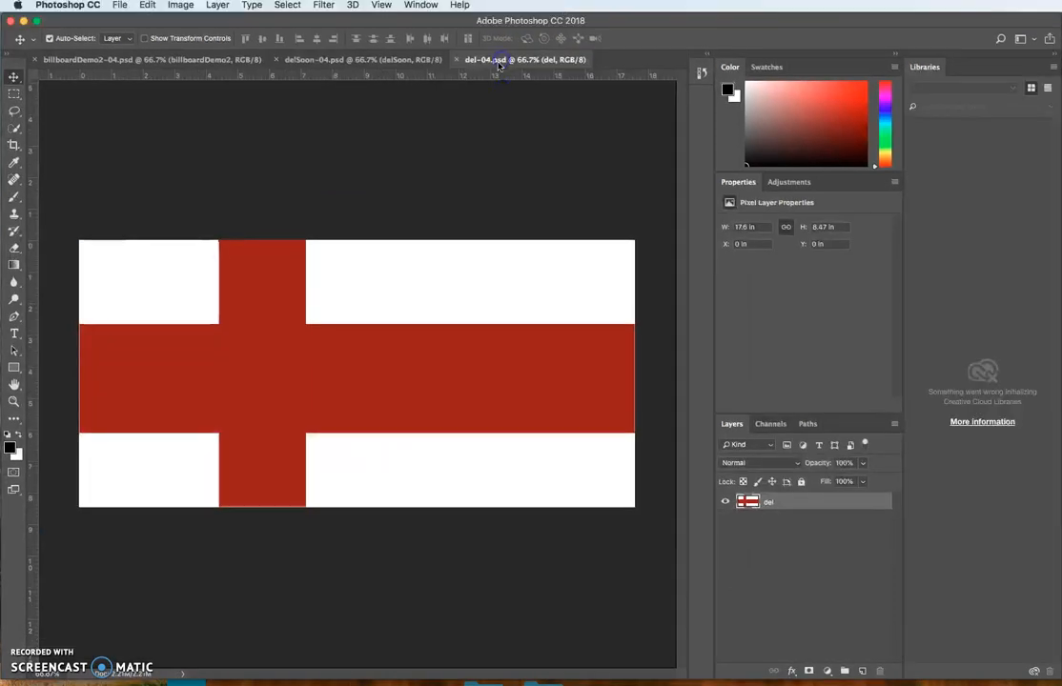
{"action": "left_click", "coordinate": [450, 59]}
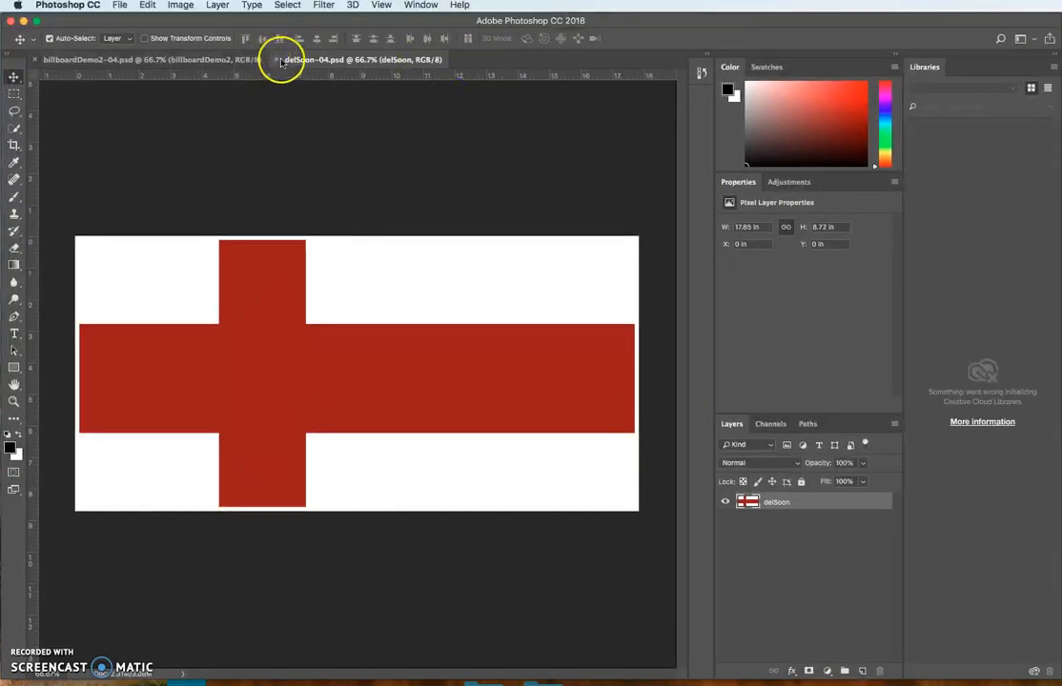
{"action": "left_click", "coordinate": [276, 59]}
{"action": "left_click", "coordinate": [35, 59]}
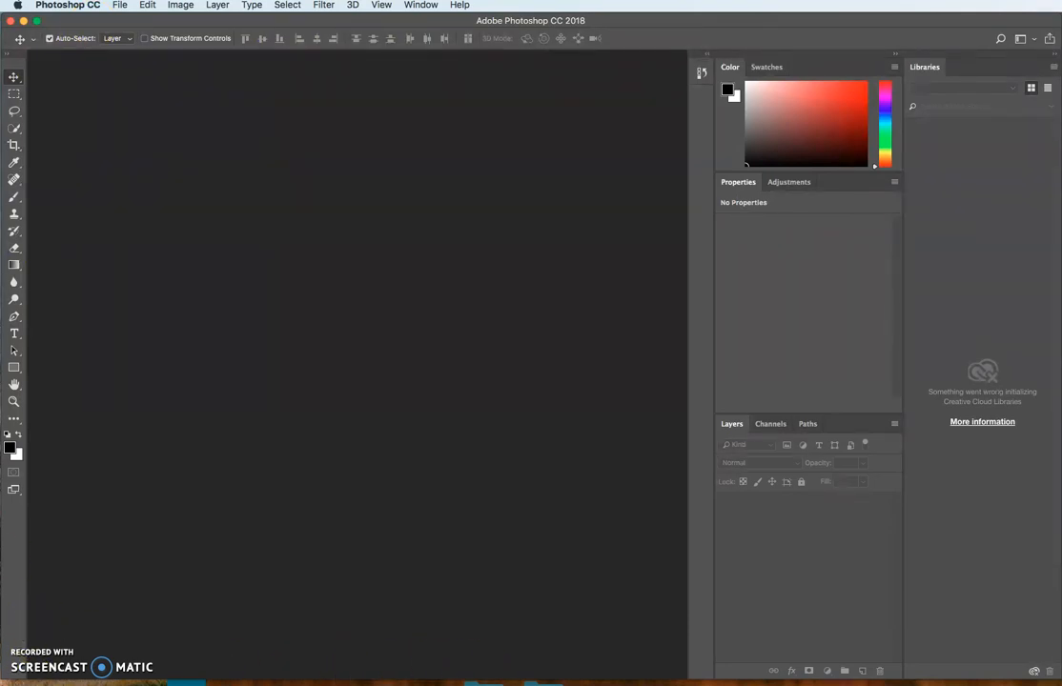
Switch to Illustrator and start a Photoshop (psd) export named myArtwork4billboard.psd in the billboard_try folder.
{"action": "key", "text": "super+Tab"}
{"action": "key", "text": "super+Tab"}
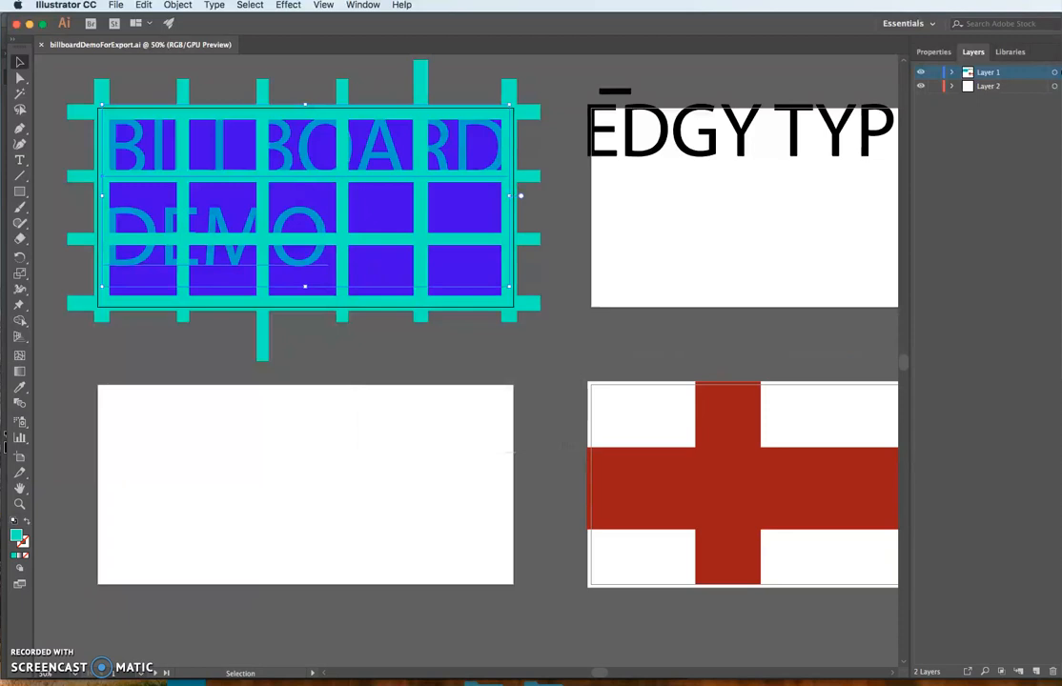
{"action": "left_click", "coordinate": [370, 337]}
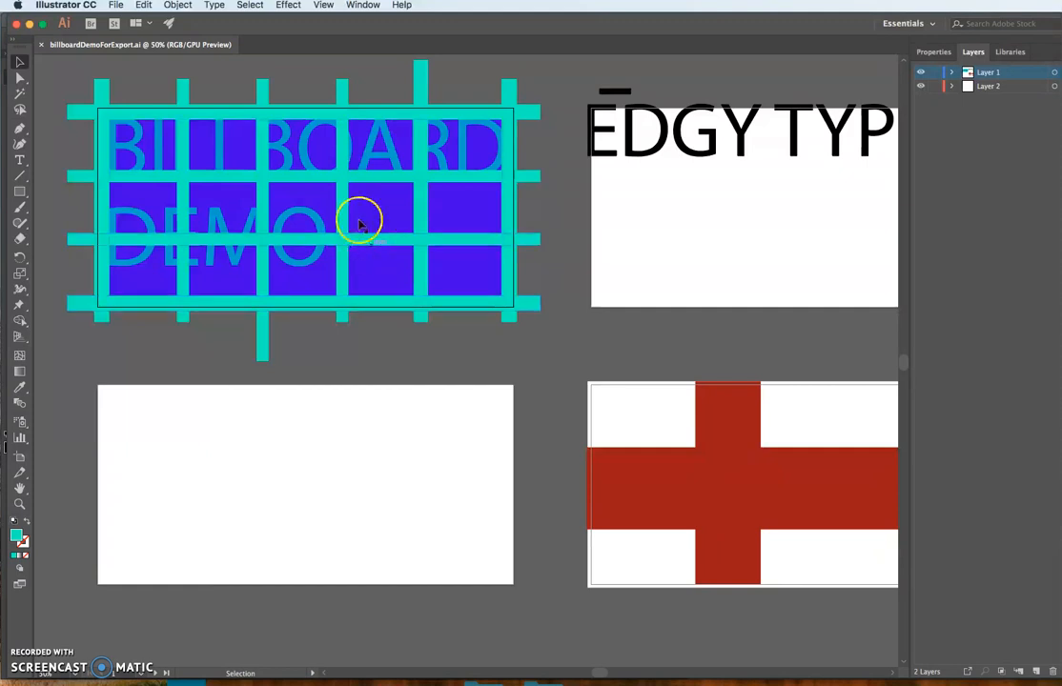
{"action": "left_click", "coordinate": [116, 6]}
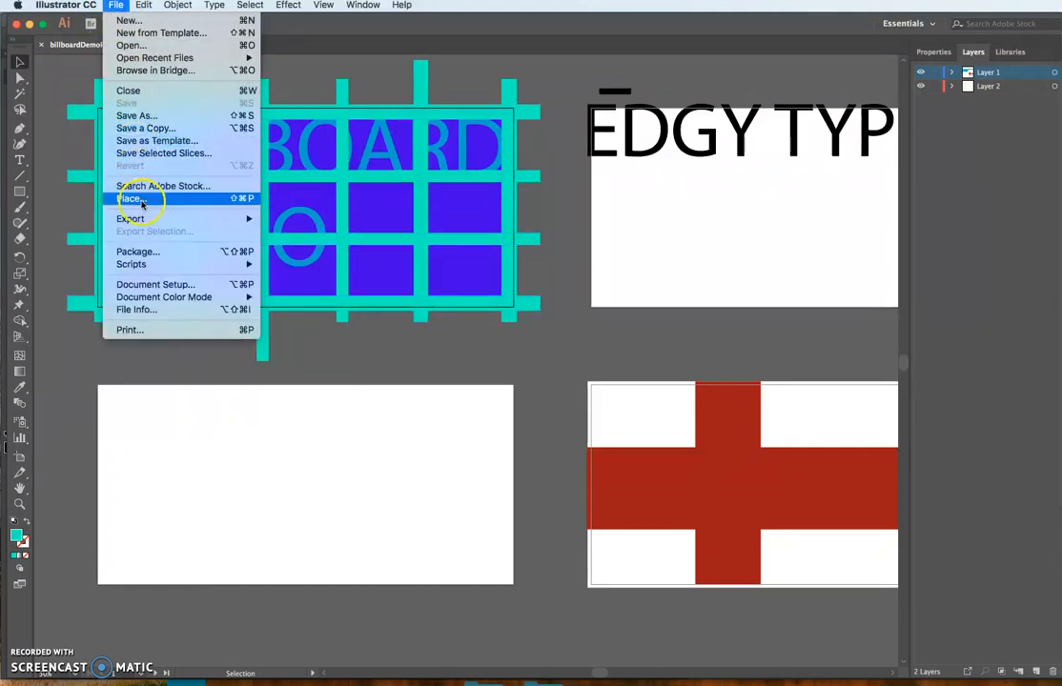
{"action": "mouse_move", "coordinate": [171, 218]}
{"action": "left_click", "coordinate": [282, 234]}
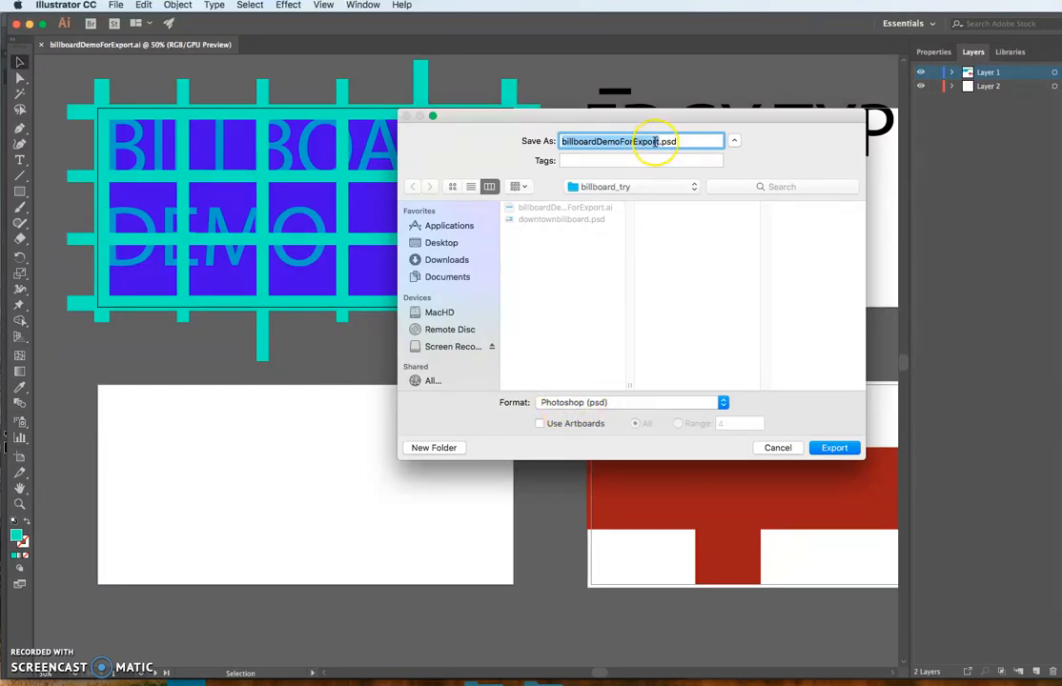
{"action": "type", "text": "myArtwork4"}
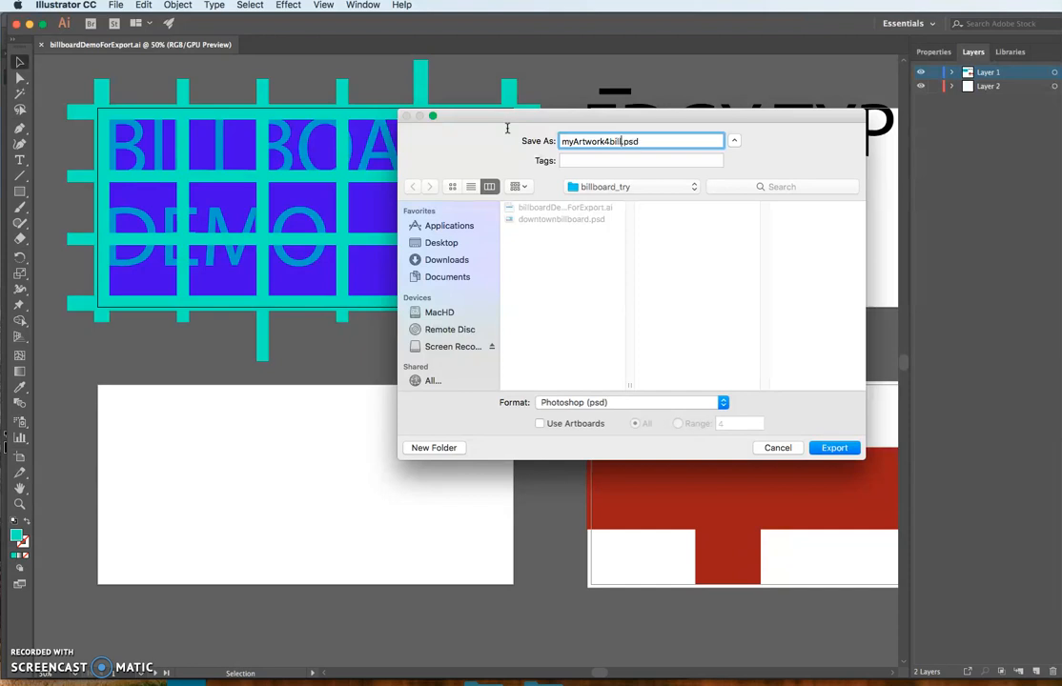
{"action": "left_click", "coordinate": [624, 190]}
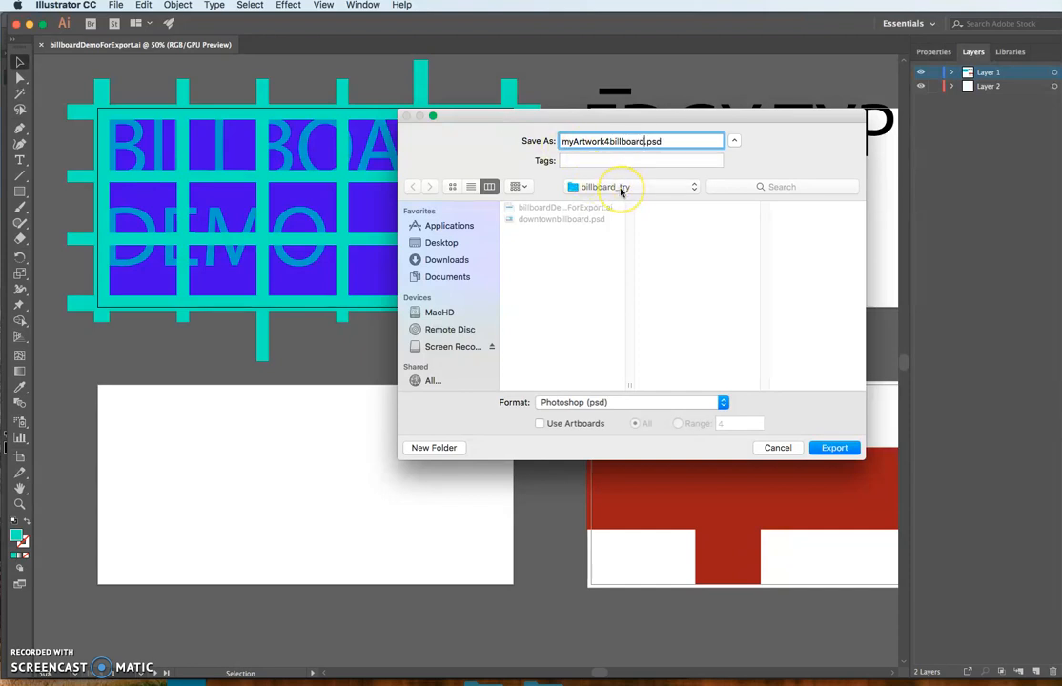
Export using artboards, limiting the range to artboard 1.
{"action": "left_click", "coordinate": [540, 424]}
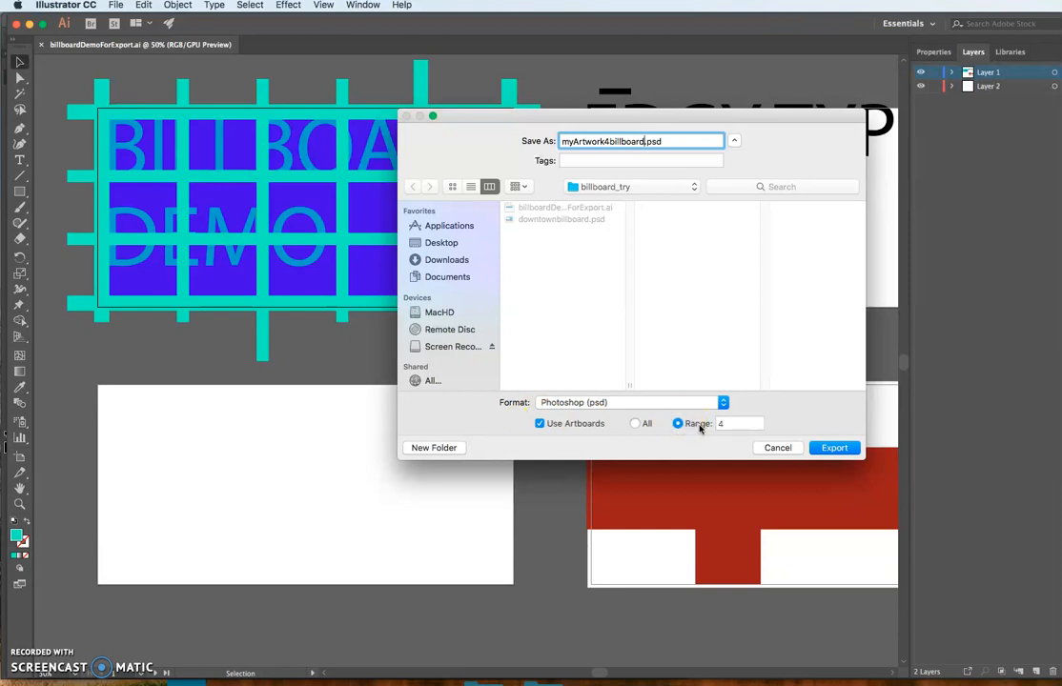
{"action": "left_click", "coordinate": [748, 423]}
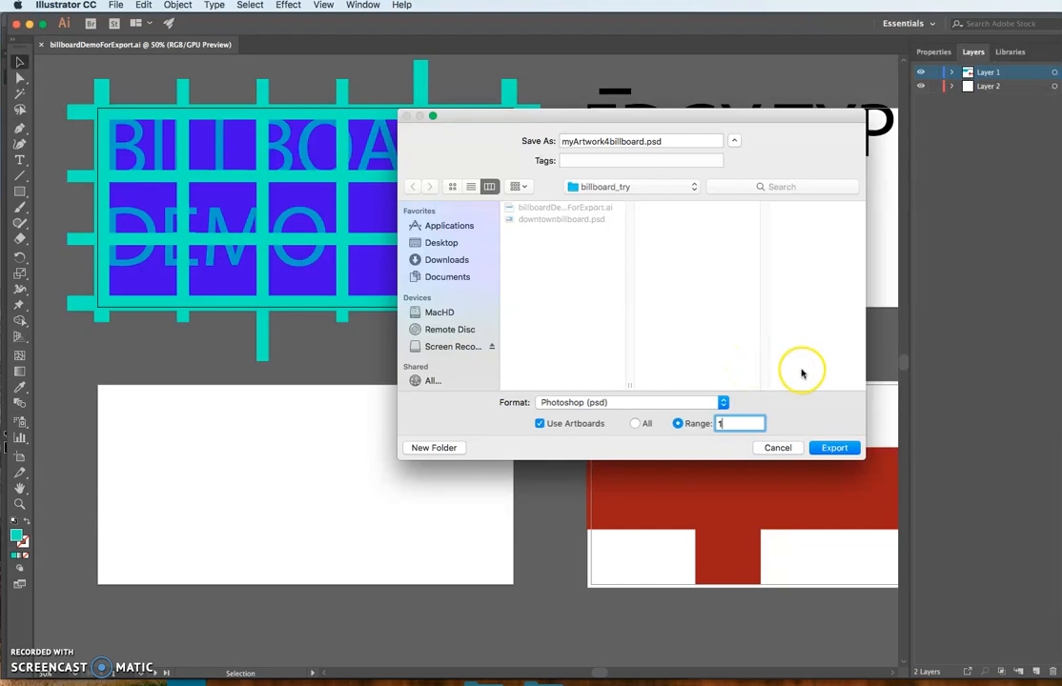
{"action": "left_click", "coordinate": [834, 452]}
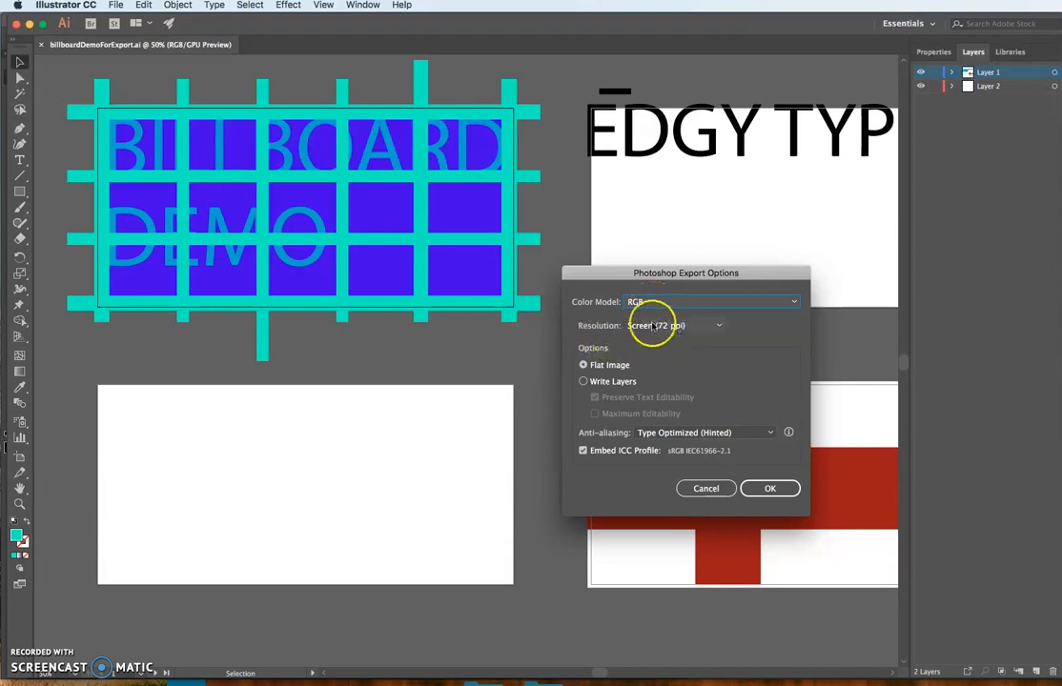
Complete the Photoshop export as a flat image with Type Optimized (Hinted) anti-aliasing and the ICC profile embedded.
{"action": "left_click", "coordinate": [582, 366]}
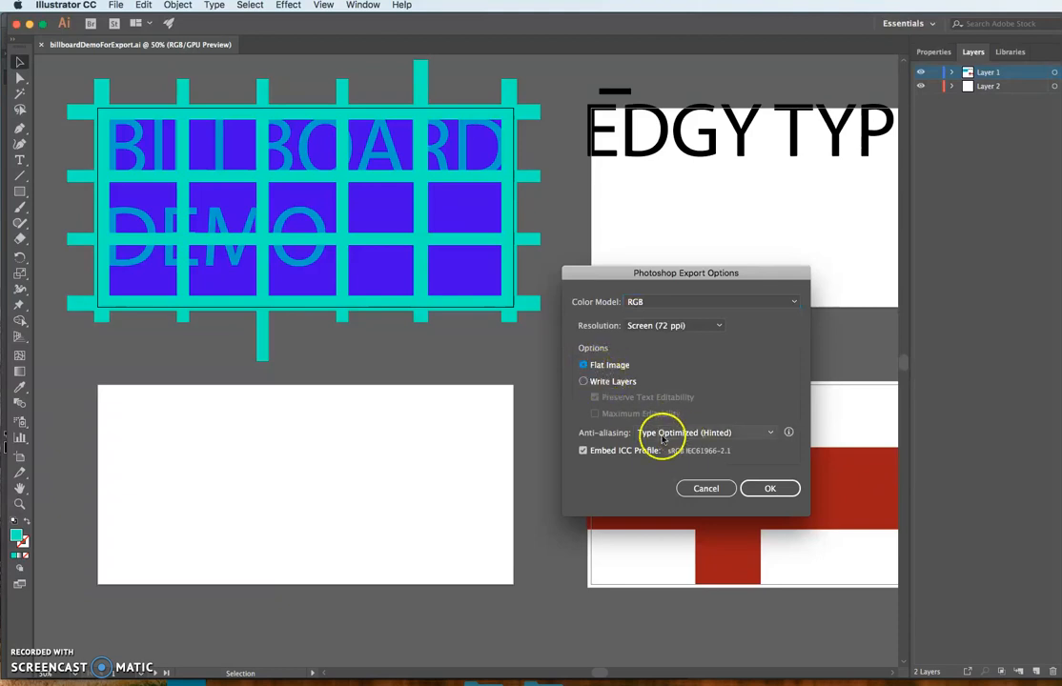
{"action": "left_click", "coordinate": [774, 435]}
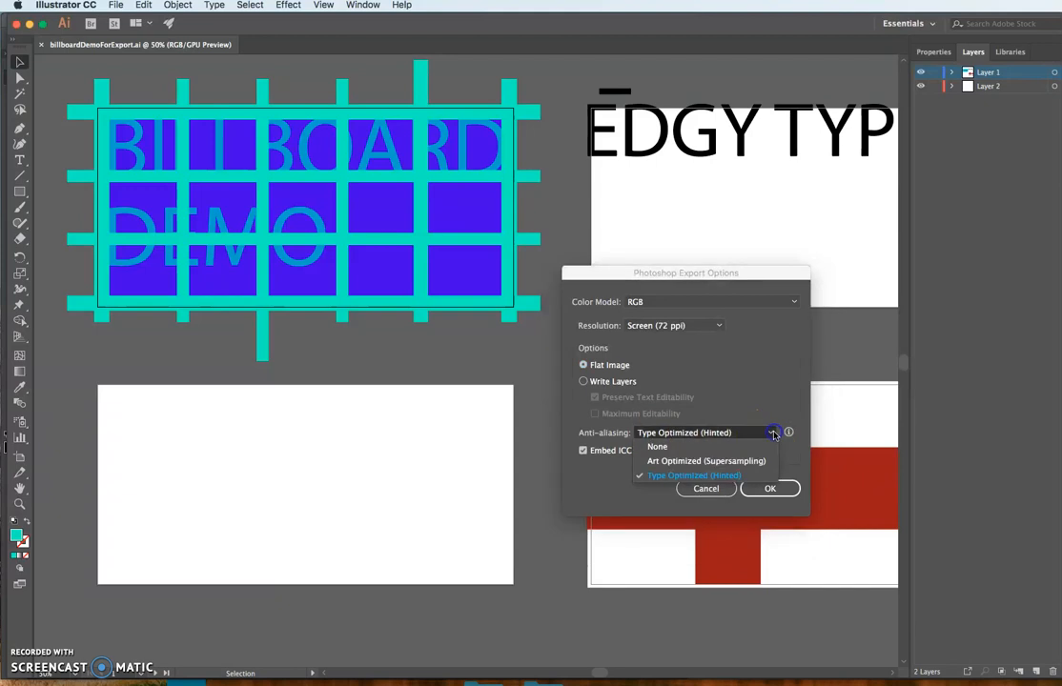
{"action": "left_click", "coordinate": [687, 477]}
{"action": "left_click", "coordinate": [583, 452]}
{"action": "left_click", "coordinate": [581, 452]}
{"action": "left_click", "coordinate": [582, 452]}
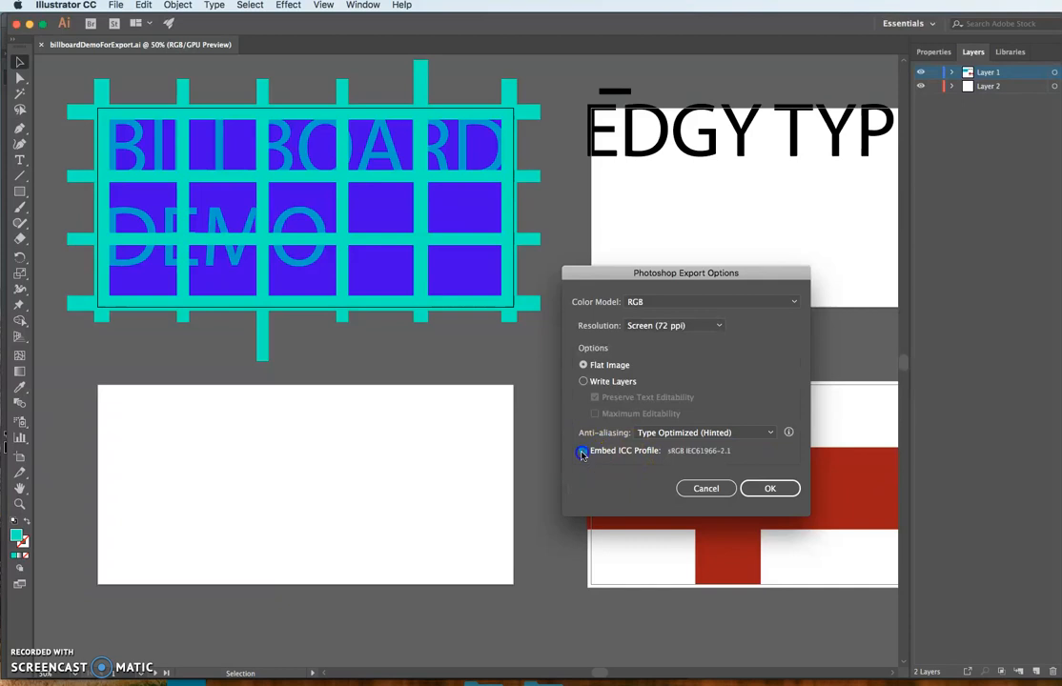
{"action": "left_click", "coordinate": [773, 488]}
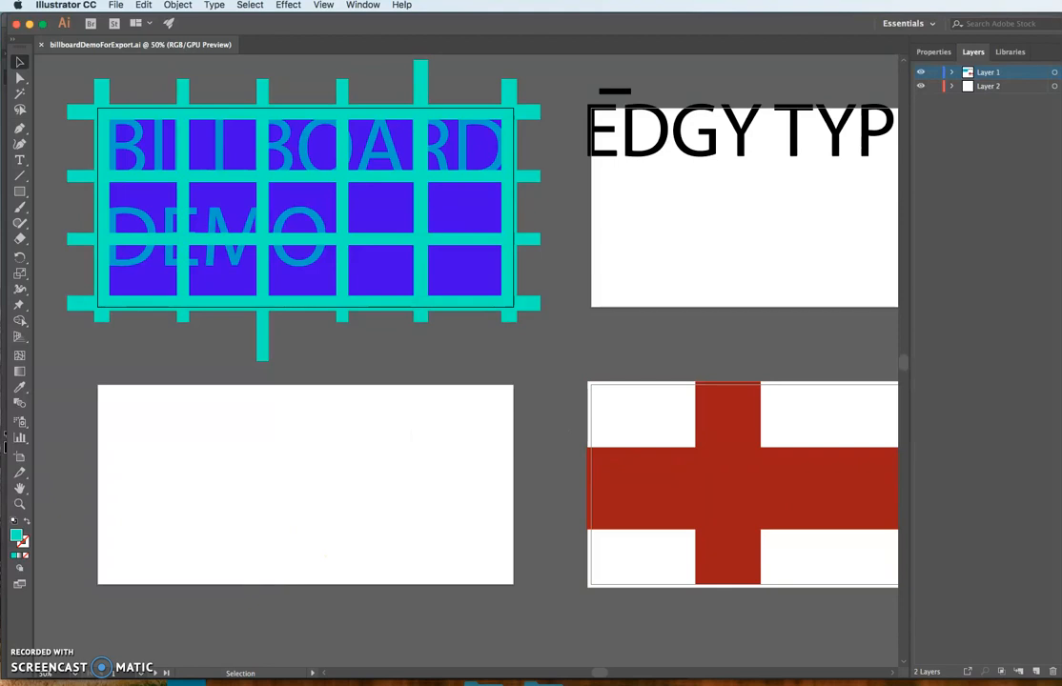
Switch to Finder and open myArtwork4billboard-01.psd from the billboard_try folder in Photoshop.
{"action": "key", "text": "super+Tab"}
{"action": "key", "text": "alt+super+h"}
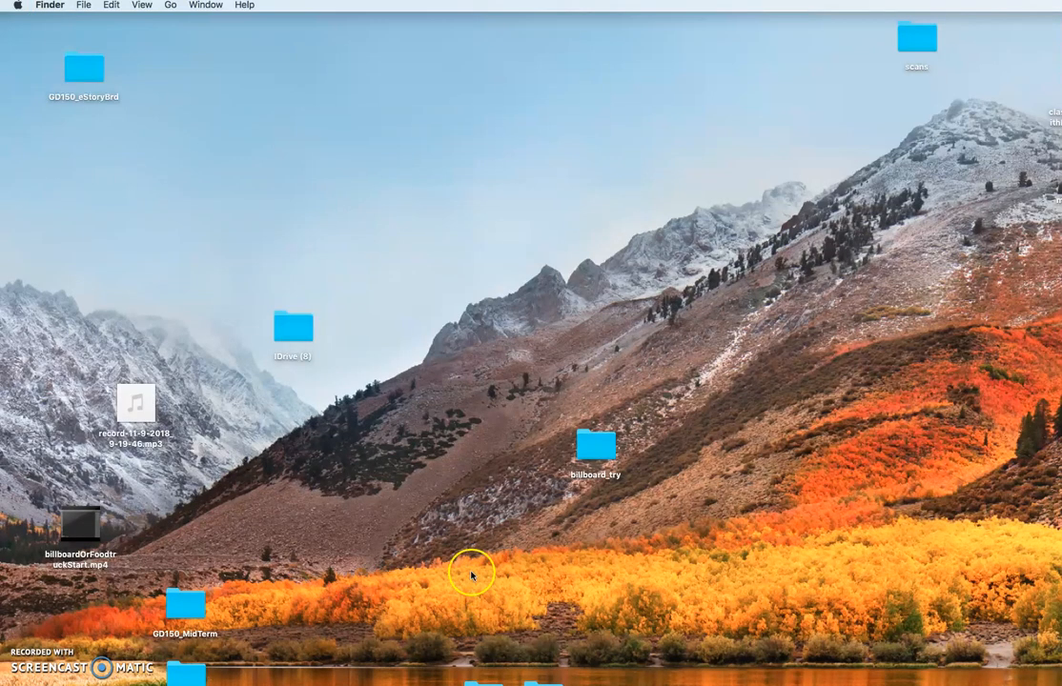
{"action": "double_click", "coordinate": [595, 445]}
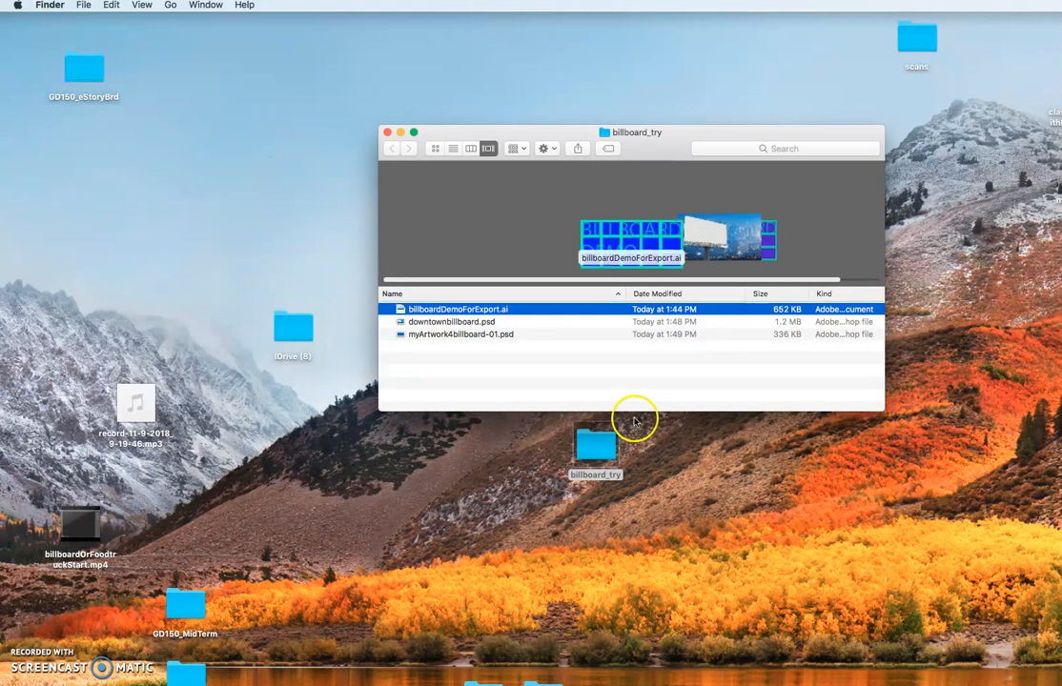
{"action": "right_click", "coordinate": [441, 334]}
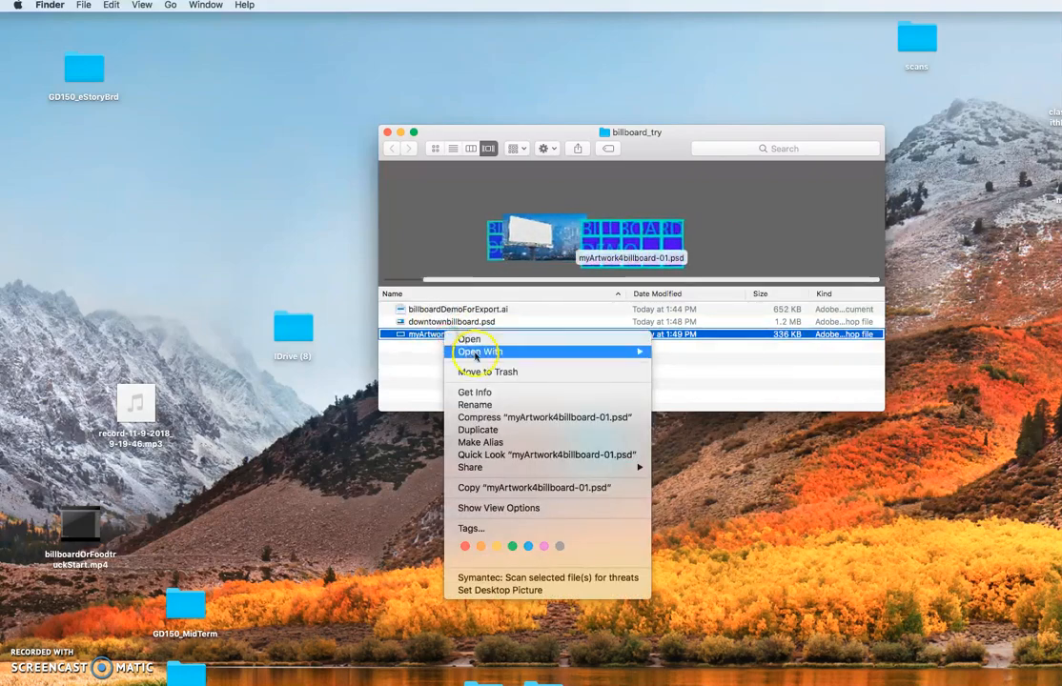
{"action": "mouse_move", "coordinate": [475, 353]}
{"action": "left_click", "coordinate": [710, 361]}
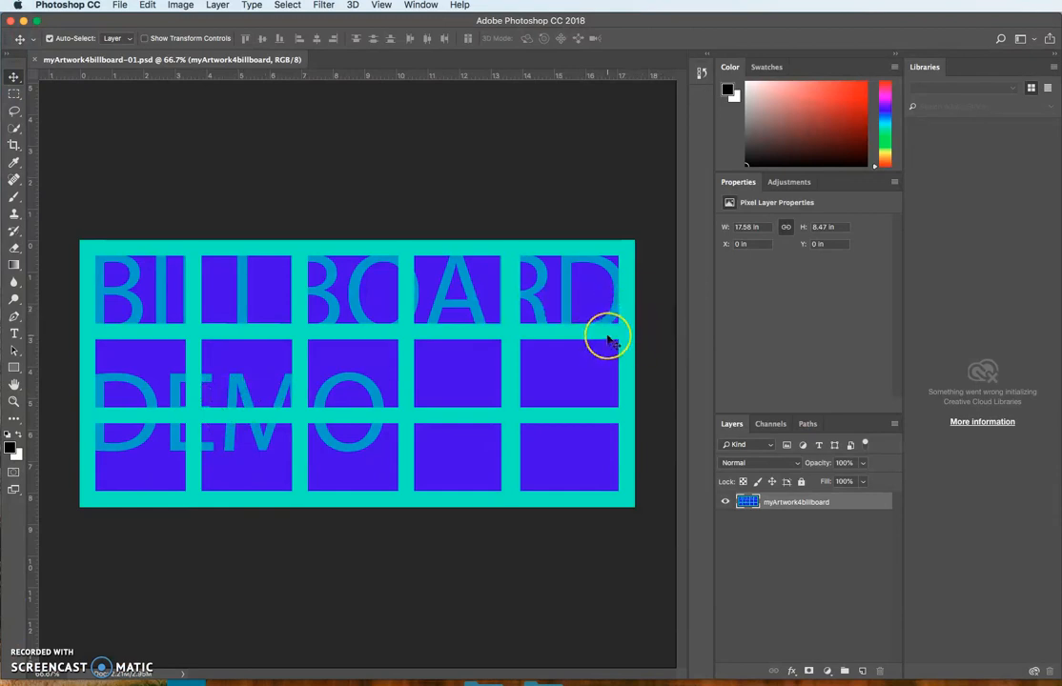
Cycle through the screen modes to view the billboard artwork full screen, ending in the standard screen mode.
{"action": "key", "text": "f"}
{"action": "key", "text": "f"}
{"action": "key", "text": "f"}
{"action": "key", "text": "f"}
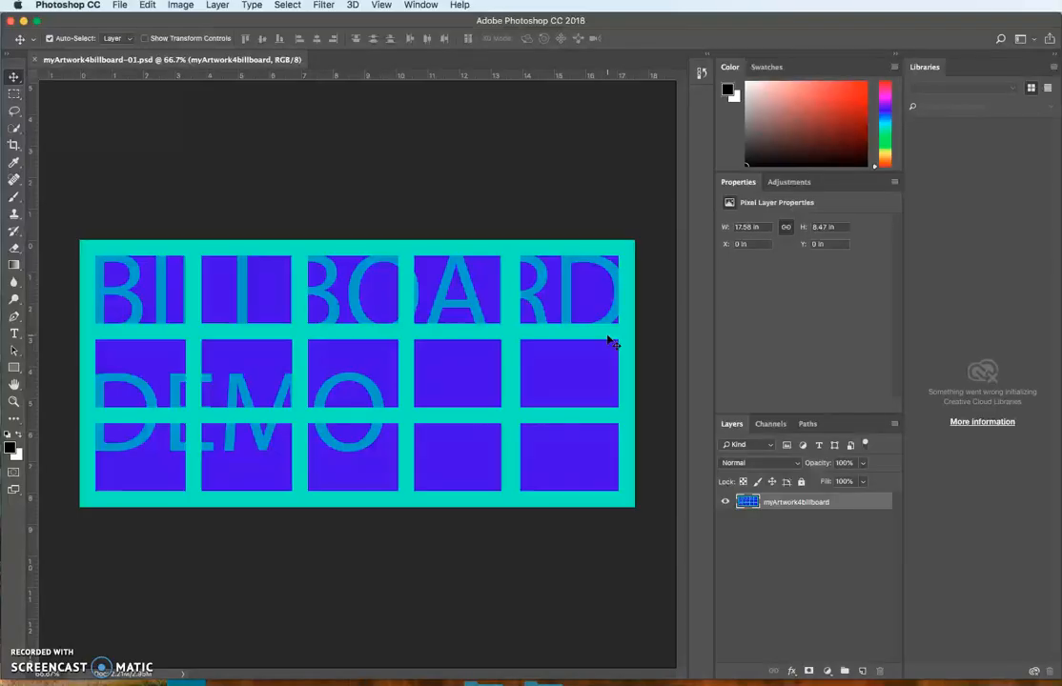
{"action": "key", "text": "f"}
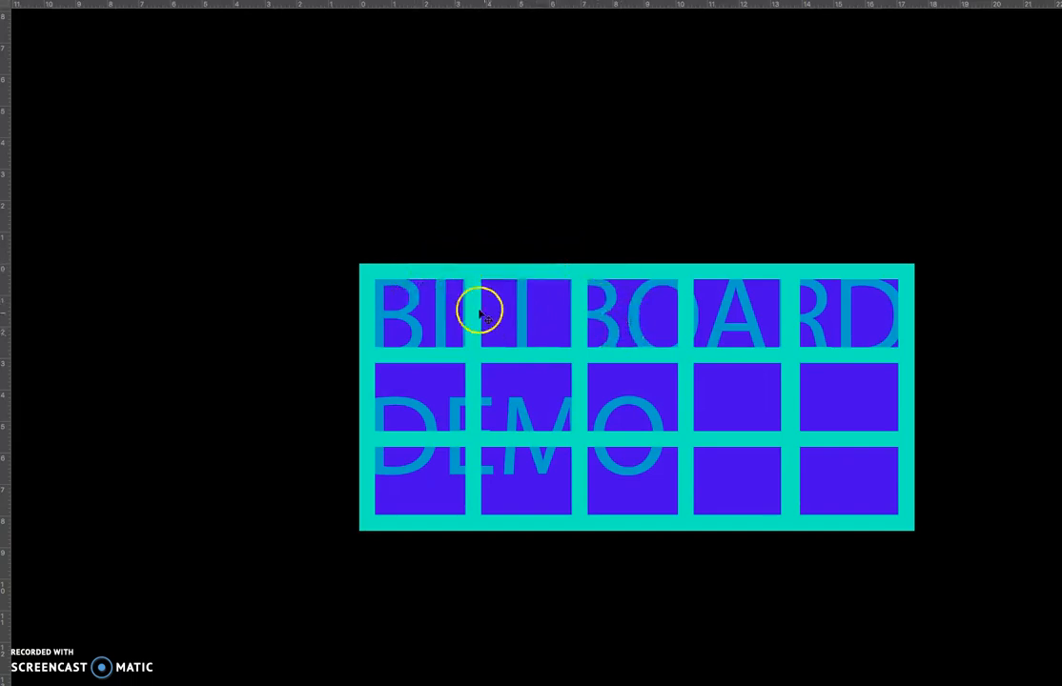
{"action": "key", "text": "f"}
Check the billboard artwork's colour mode and image size without changing them.
{"action": "left_click", "coordinate": [180, 4]}
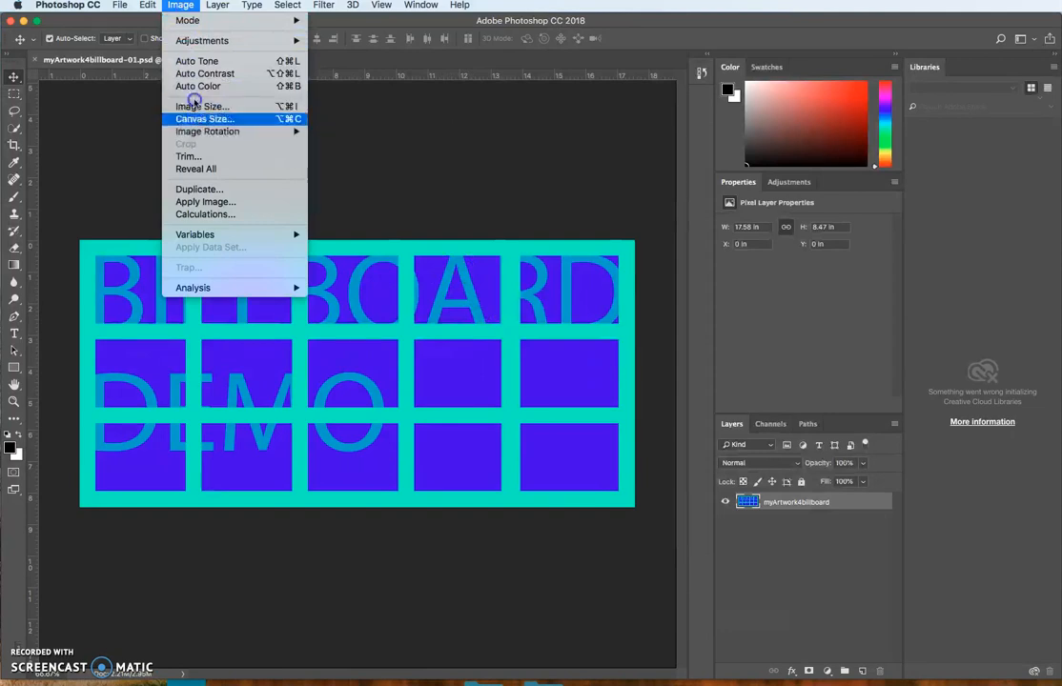
{"action": "mouse_move", "coordinate": [193, 23]}
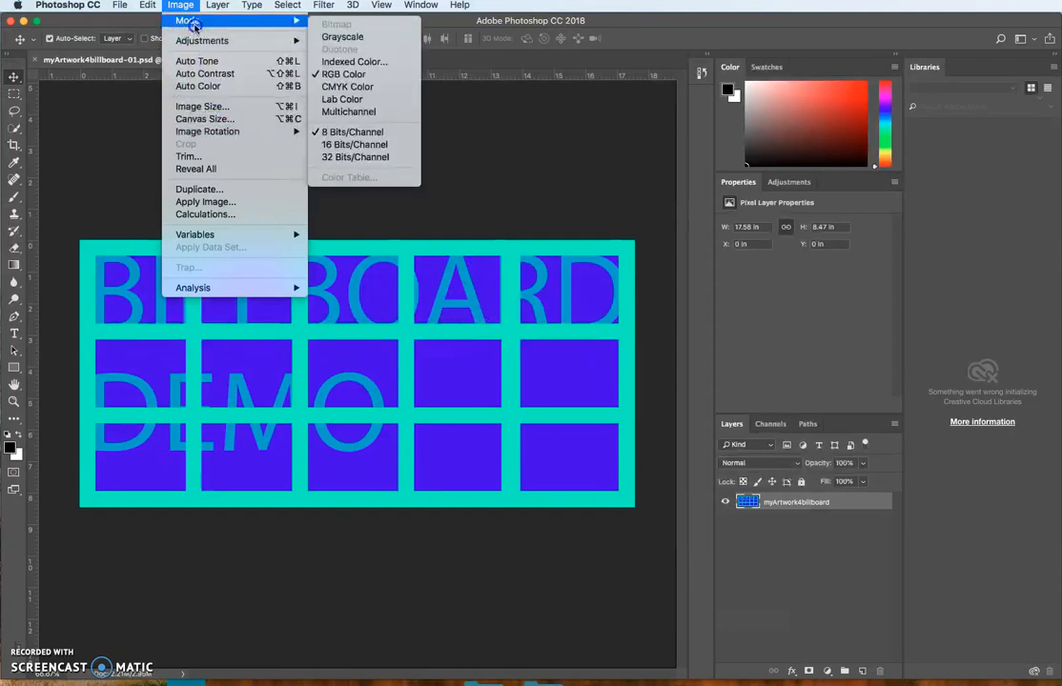
{"action": "left_click", "coordinate": [194, 107]}
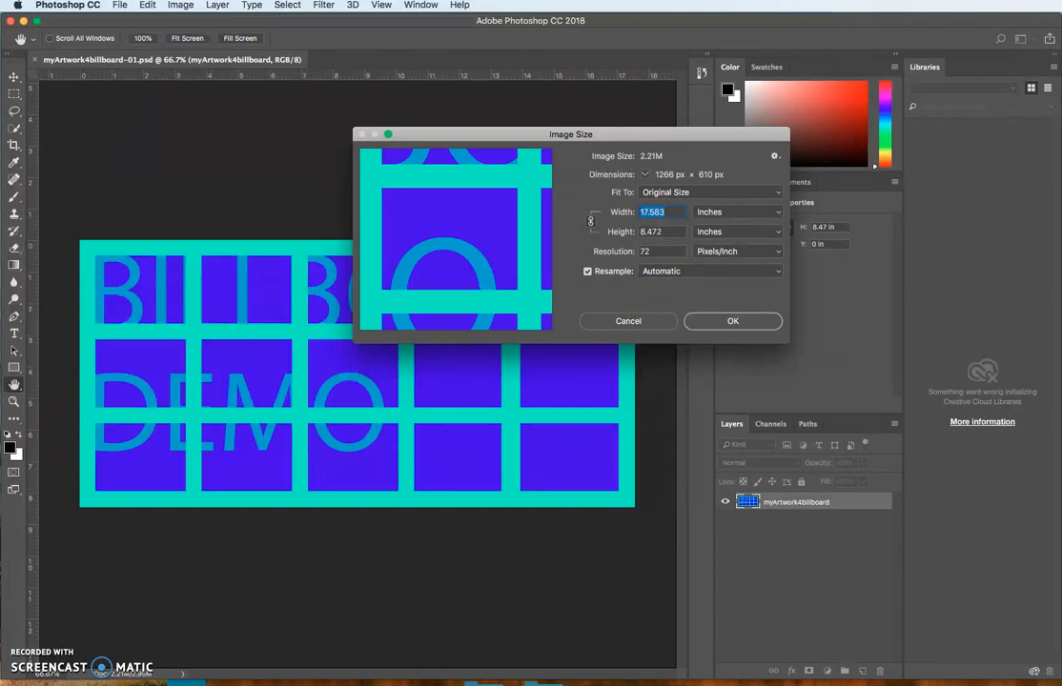
{"action": "left_click", "coordinate": [735, 322]}
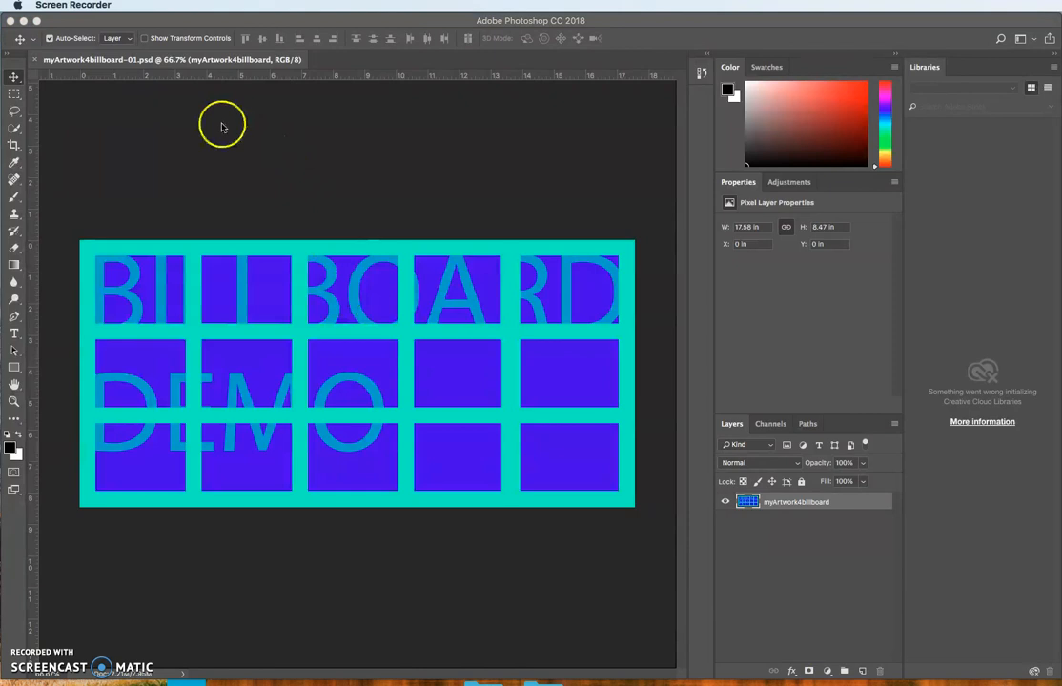
Close the artwork document and load downtownbillboard.psd and myArtwork4billboard-01.psd from the billboard_try folder into one layered stack.
{"action": "left_click", "coordinate": [35, 60]}
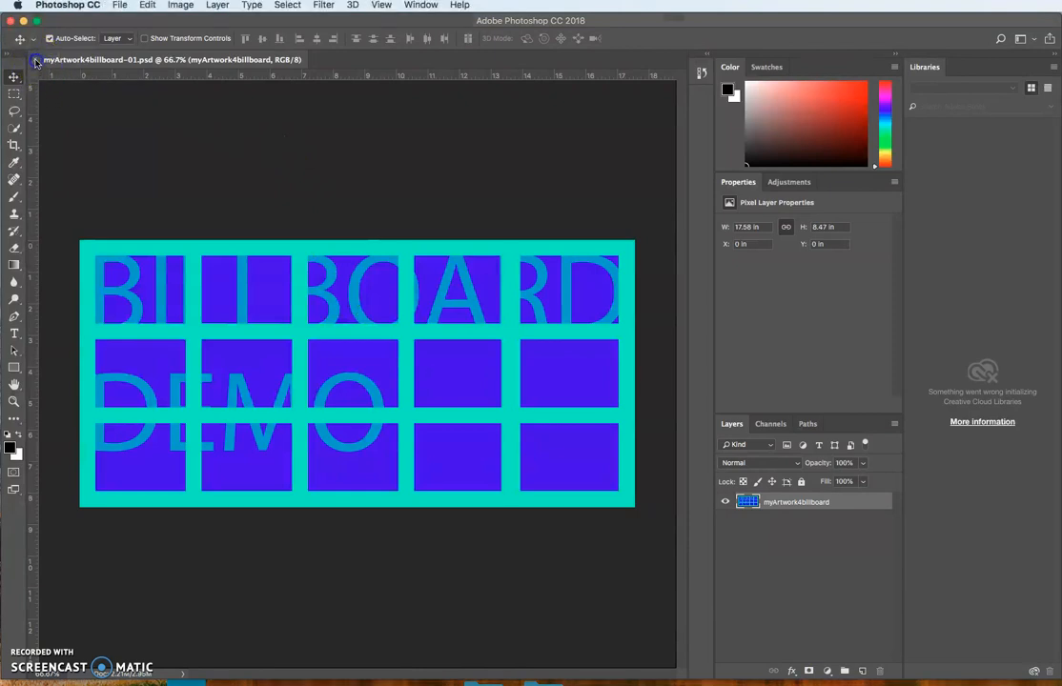
{"action": "left_click", "coordinate": [35, 61]}
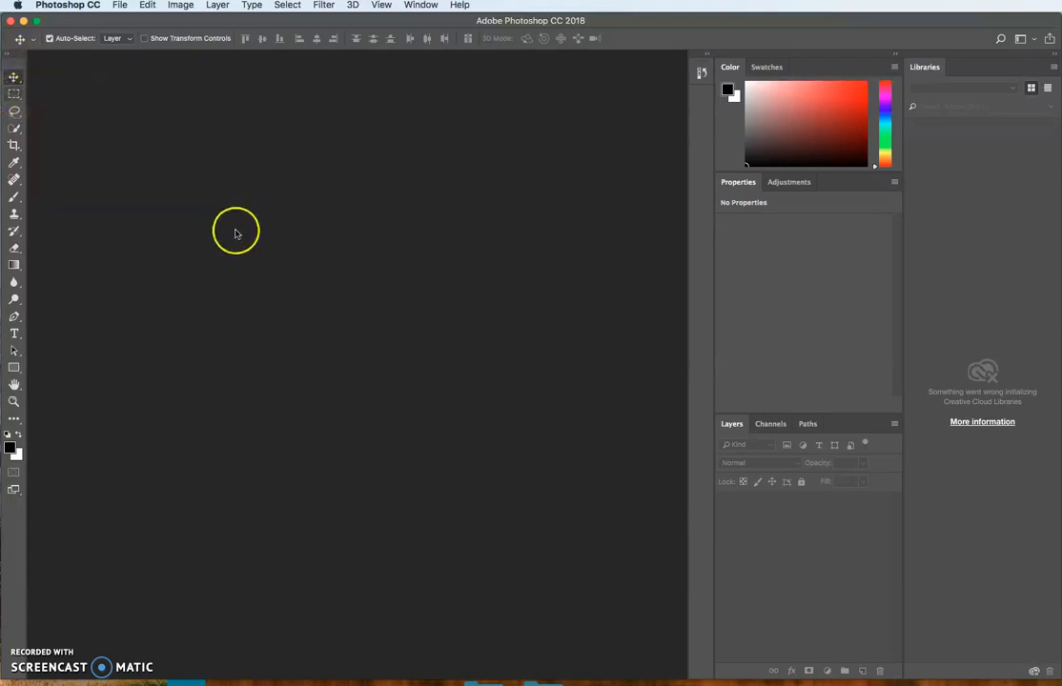
{"action": "left_click", "coordinate": [119, 5]}
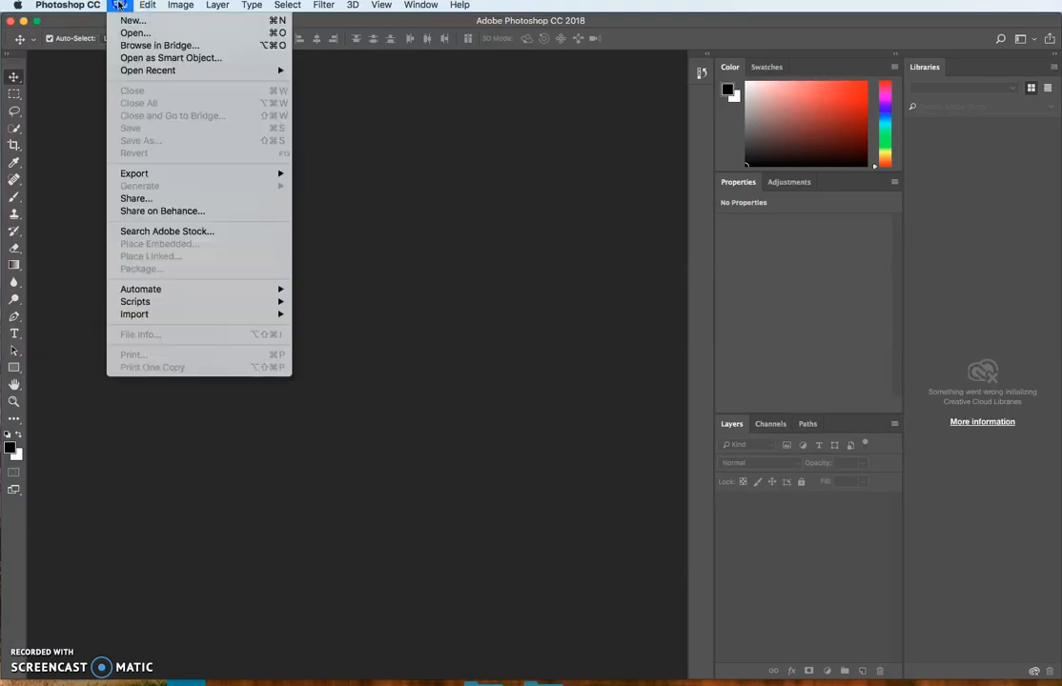
{"action": "mouse_move", "coordinate": [147, 301]}
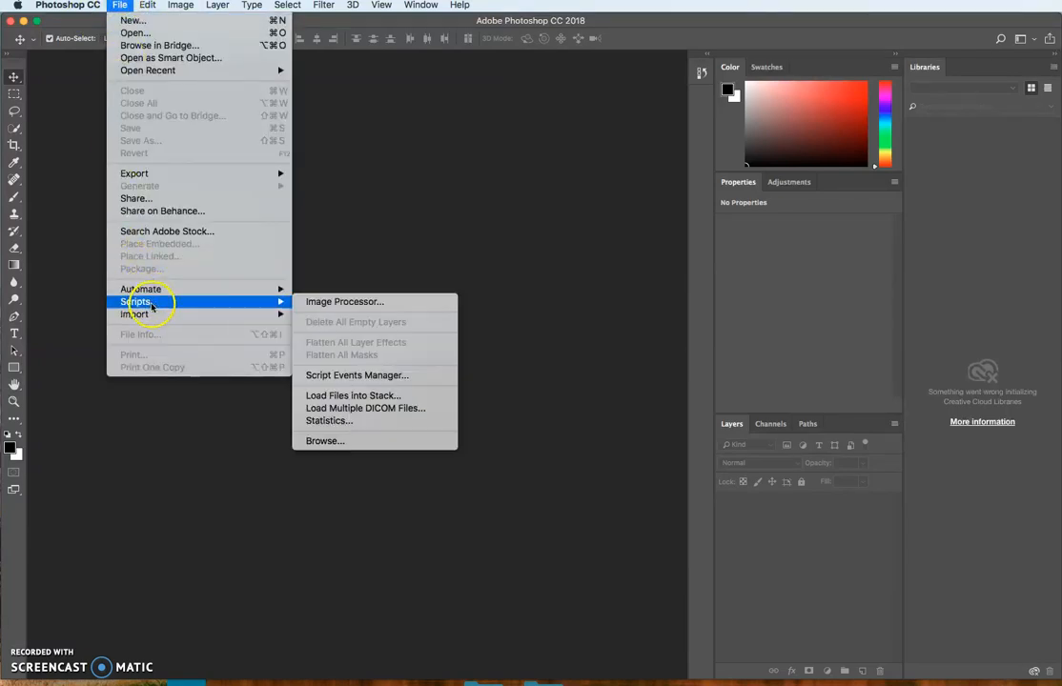
{"action": "left_click", "coordinate": [332, 397]}
{"action": "left_click", "coordinate": [687, 389]}
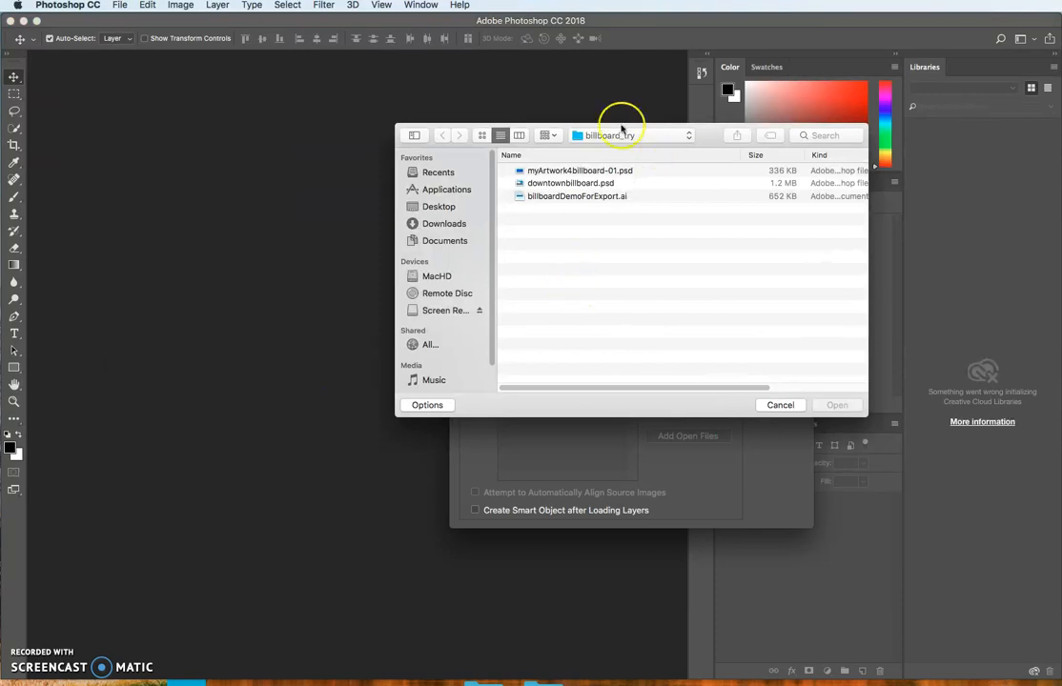
{"action": "left_click", "coordinate": [567, 184]}
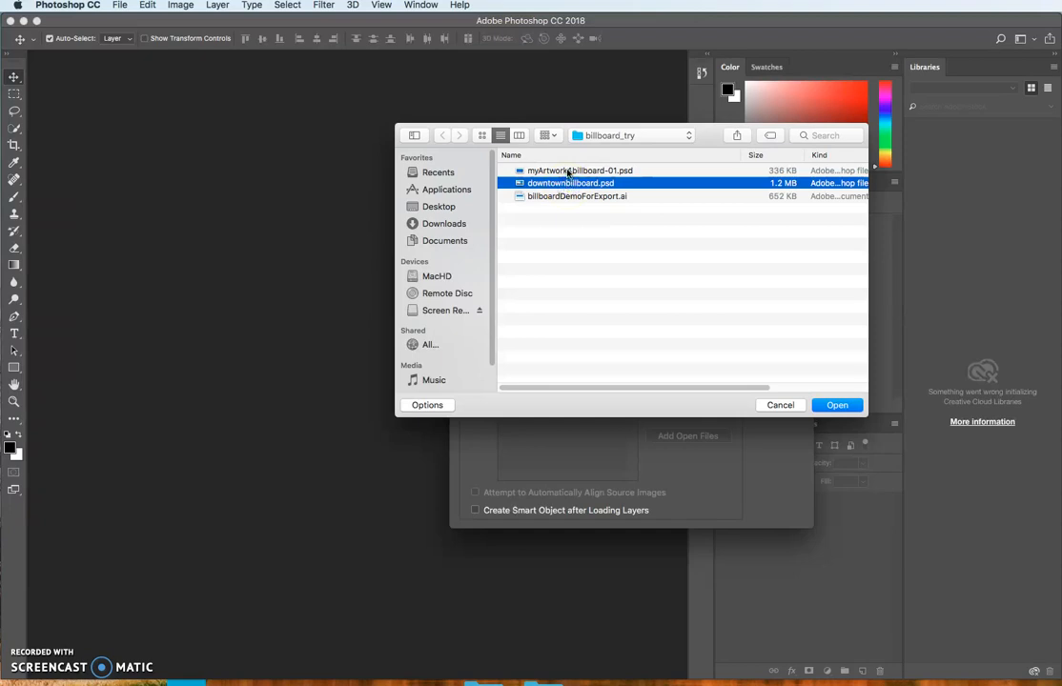
{"action": "left_click", "coordinate": [569, 173], "text": "shift"}
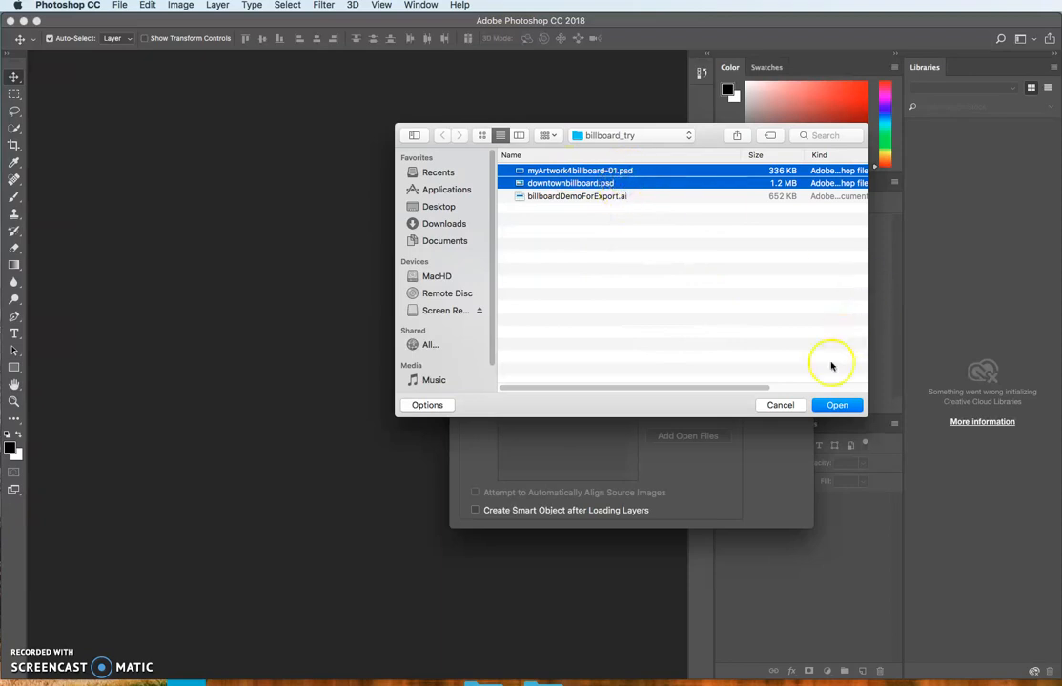
{"action": "left_click", "coordinate": [835, 405]}
{"action": "left_click", "coordinate": [835, 405]}
{"action": "left_click", "coordinate": [776, 316]}
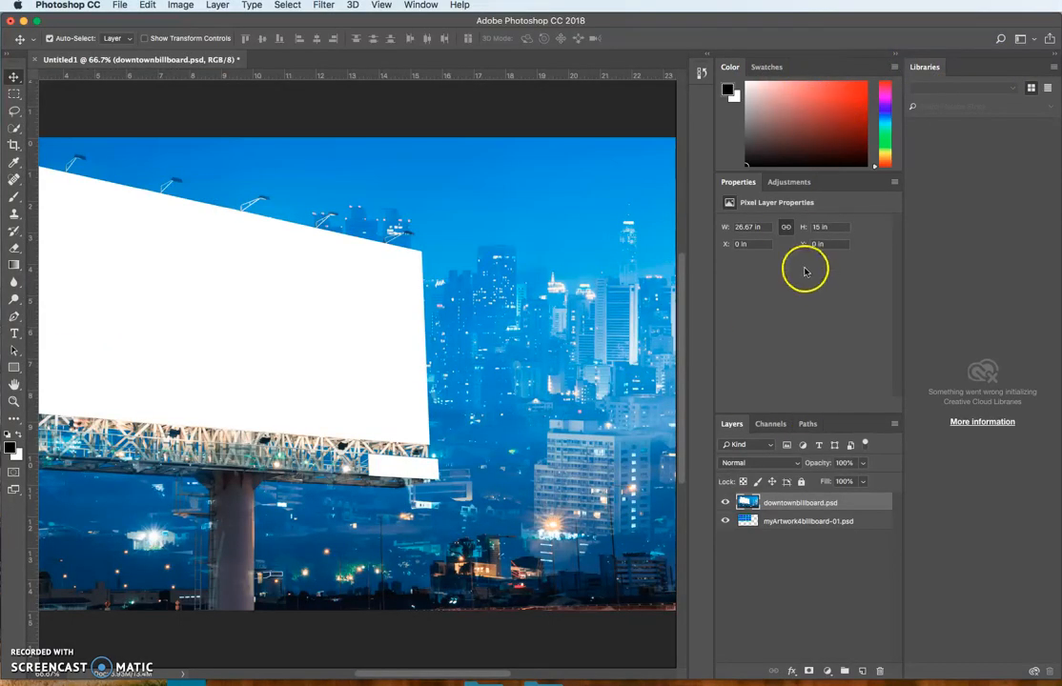
Move the downtownbillboard.psd layer below the myArtwork4billboard-01.psd layer.
{"action": "left_click", "coordinate": [779, 524]}
{"action": "left_click", "coordinate": [788, 506]}
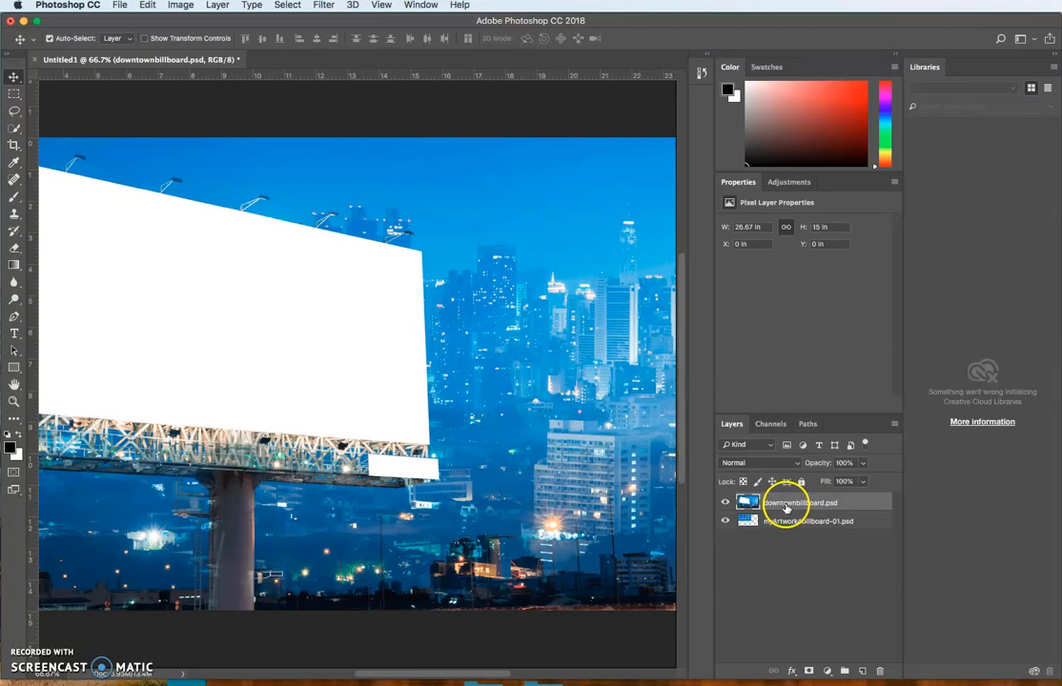
{"action": "left_click_drag", "start_coordinate": [788, 507], "coordinate": [785, 545]}
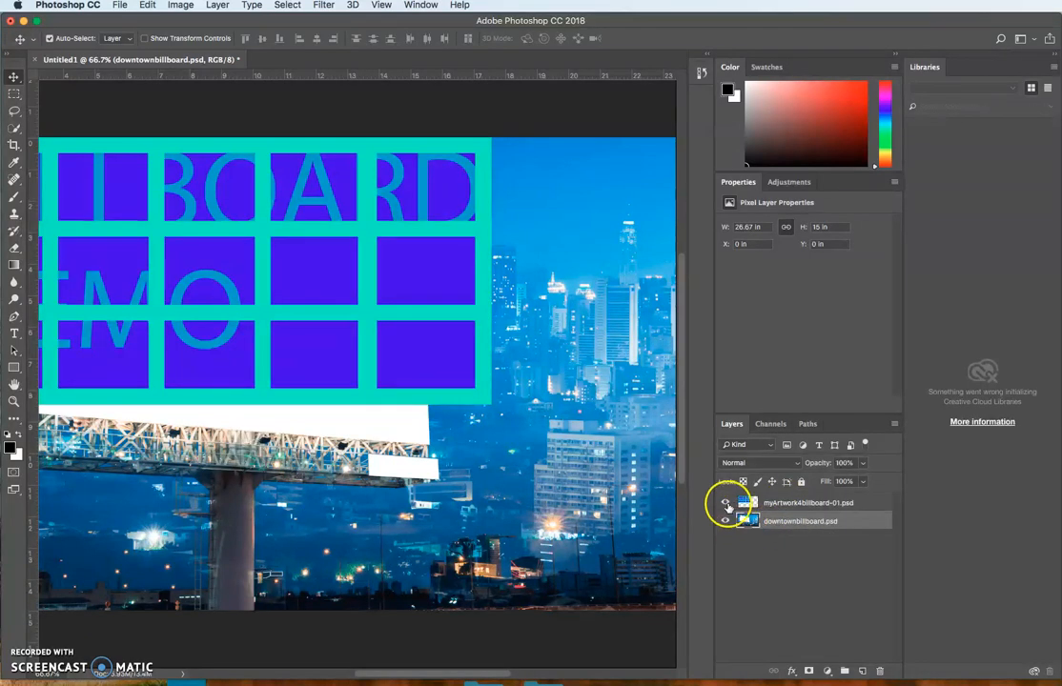
Toggle the visibility of the artwork and photo layers to compare them, leaving both shown.
{"action": "left_click", "coordinate": [724, 502]}
{"action": "left_click", "coordinate": [724, 503]}
{"action": "left_click", "coordinate": [725, 504]}
{"action": "left_click", "coordinate": [725, 503]}
{"action": "left_click", "coordinate": [725, 521]}
{"action": "left_click", "coordinate": [726, 522]}
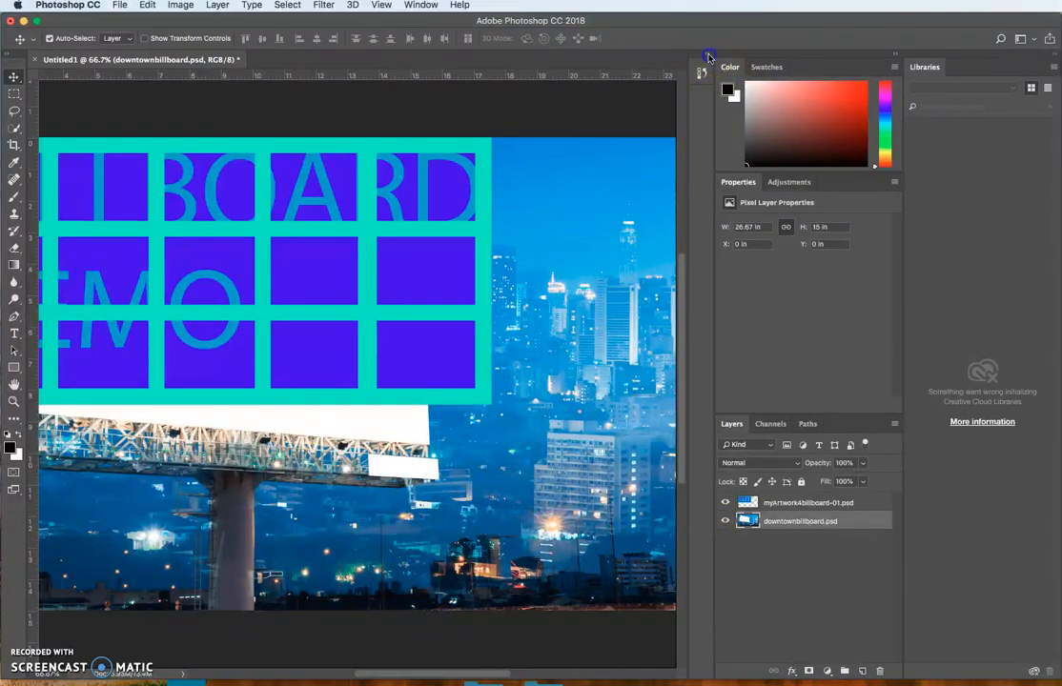
Collapse the Color, Properties and Layers panel column to icons to widen the canvas area.
{"action": "left_click", "coordinate": [709, 57]}
{"action": "left_click", "coordinate": [707, 56]}
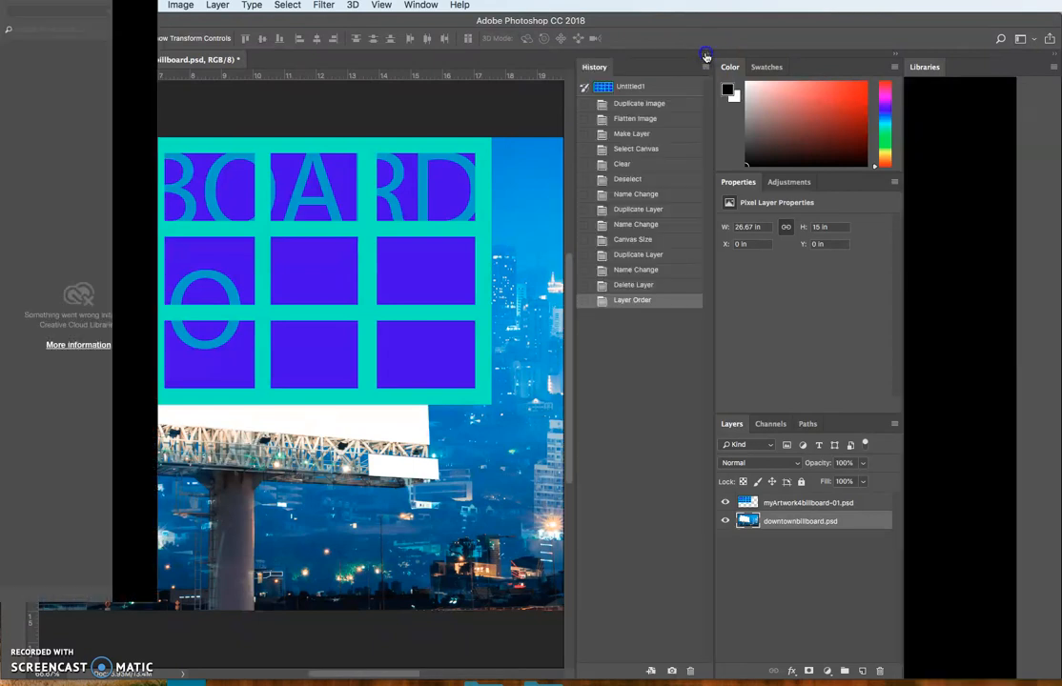
{"action": "left_click", "coordinate": [896, 52]}
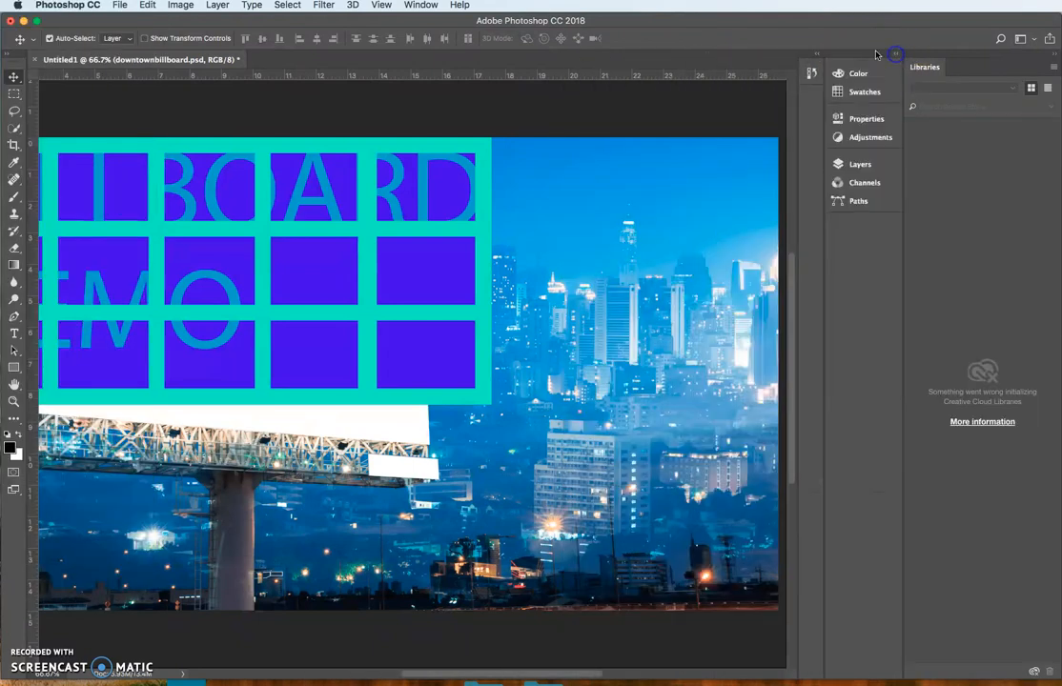
Select the myArtwork4billboard-01.psd layer and move the artwork down and right, uncovering the upper part of the blank billboard.
{"action": "left_click", "coordinate": [14, 385]}
{"action": "left_click_drag", "start_coordinate": [86, 352], "coordinate": [286, 315]}
{"action": "key", "text": "super+r"}
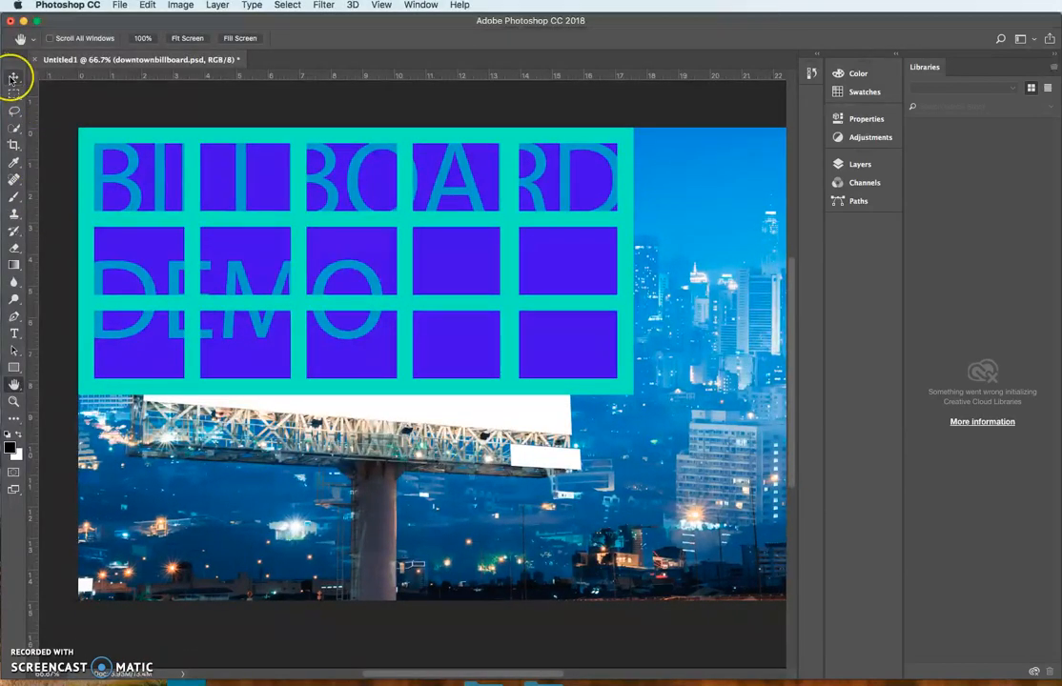
{"action": "left_click", "coordinate": [14, 78]}
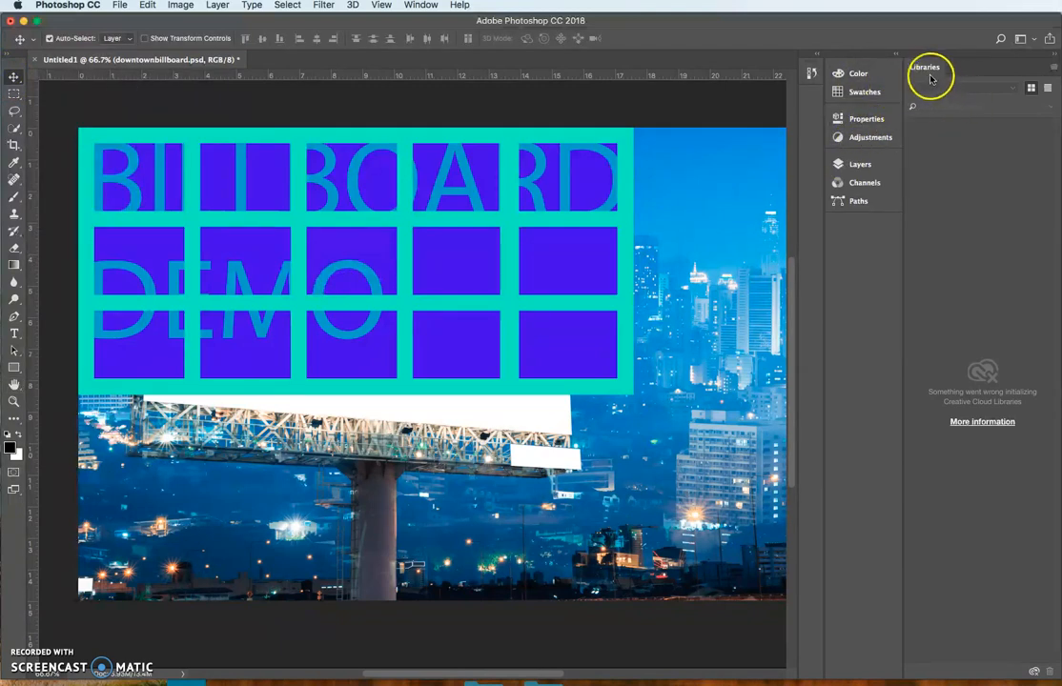
{"action": "left_click", "coordinate": [863, 164]}
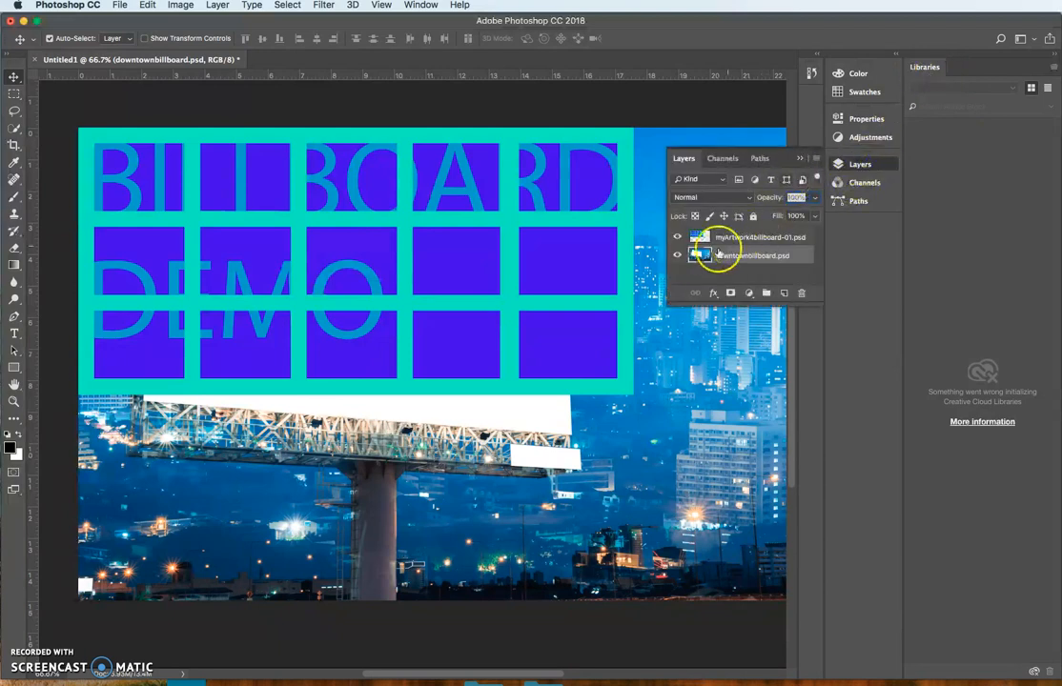
{"action": "left_click", "coordinate": [731, 238]}
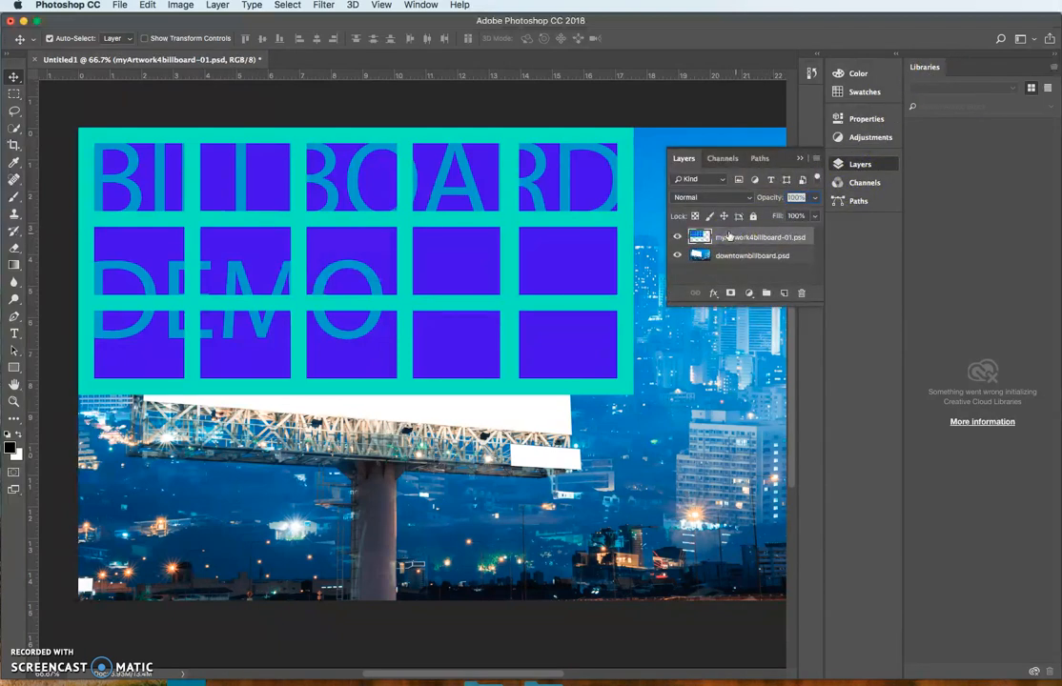
{"action": "left_click_drag", "start_coordinate": [250, 212], "coordinate": [340, 334]}
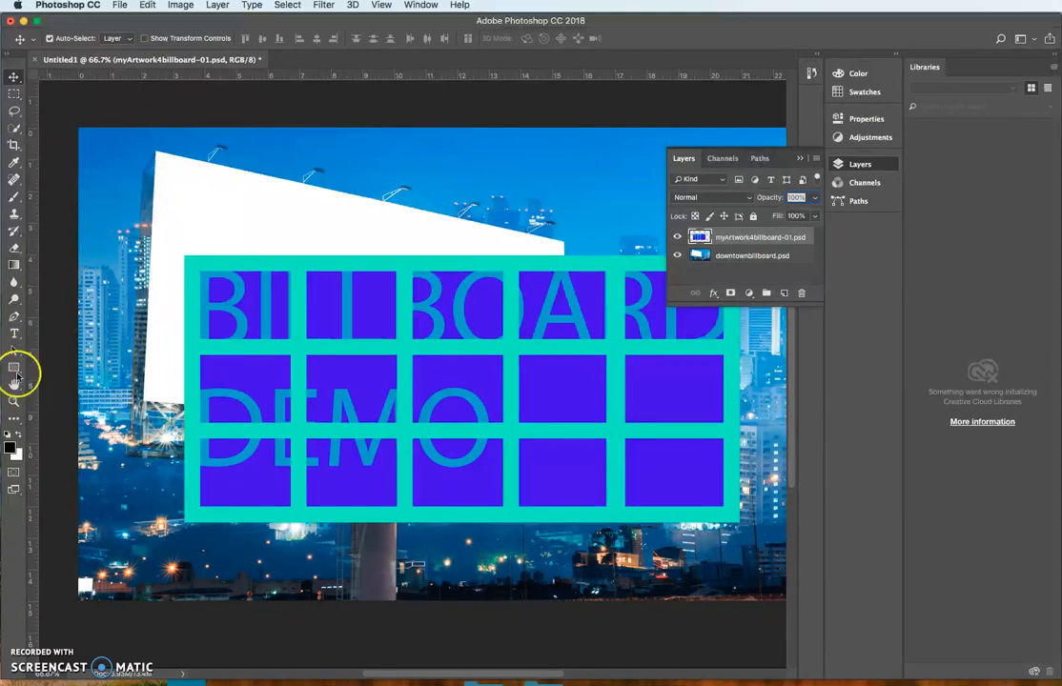
Save the composite in billboard_try as a layered Photoshop file named with the author's last name, first name and "billboard".
{"action": "left_click", "coordinate": [59, 684]}
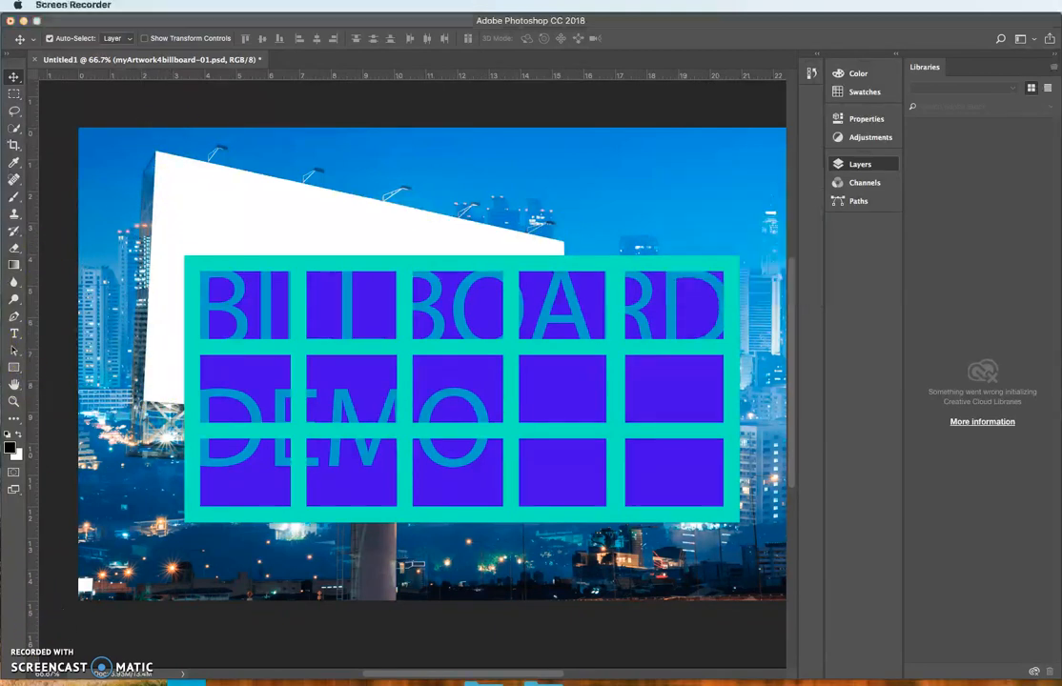
{"action": "left_click", "coordinate": [72, 24]}
{"action": "left_click", "coordinate": [120, 5]}
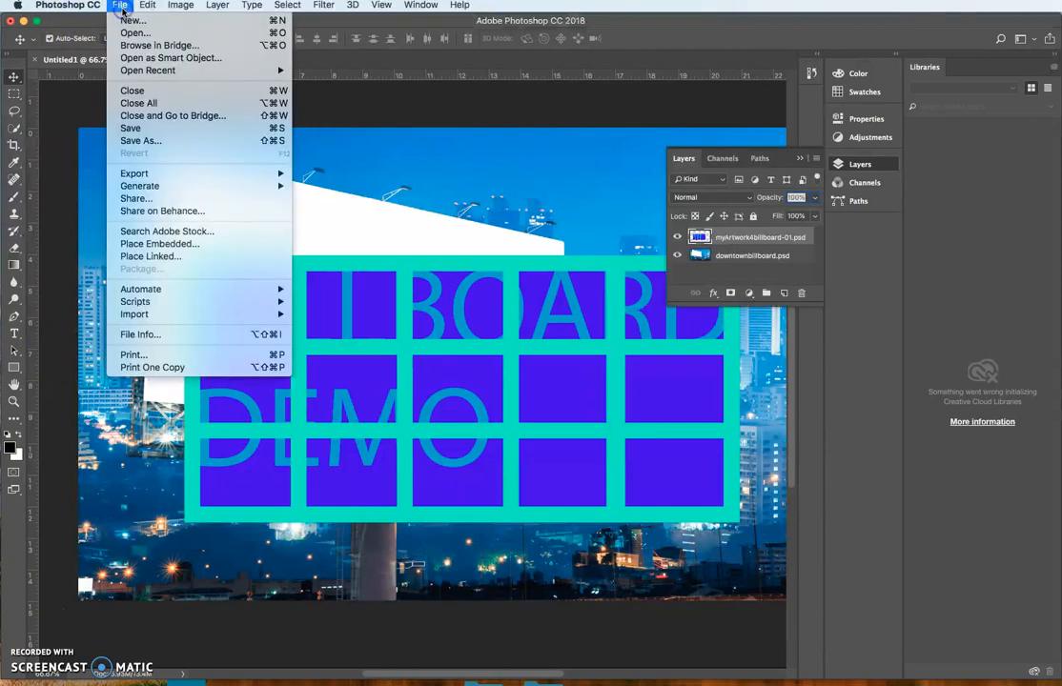
{"action": "left_click", "coordinate": [124, 141]}
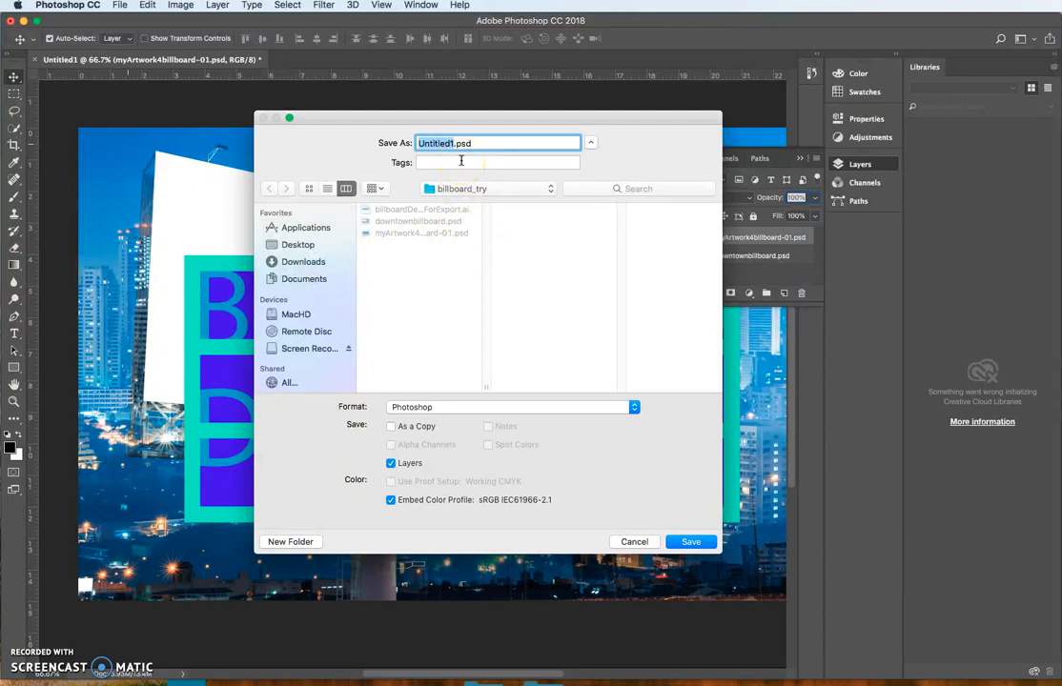
{"action": "type", "text": "gonsowski_steve_billboar"}
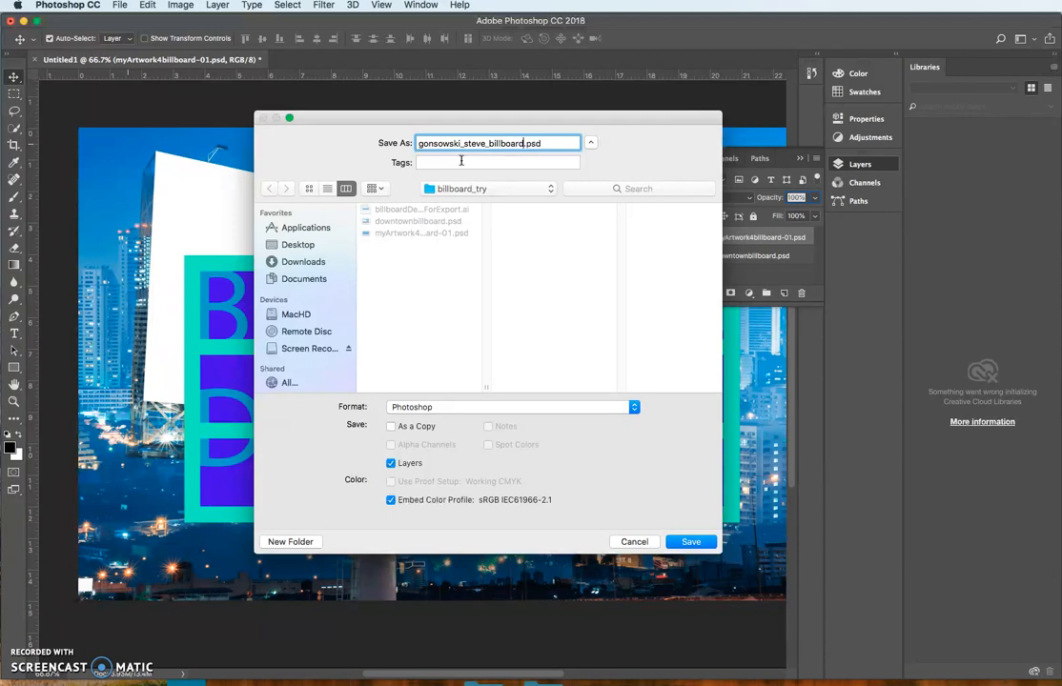
{"action": "left_click", "coordinate": [691, 541]}
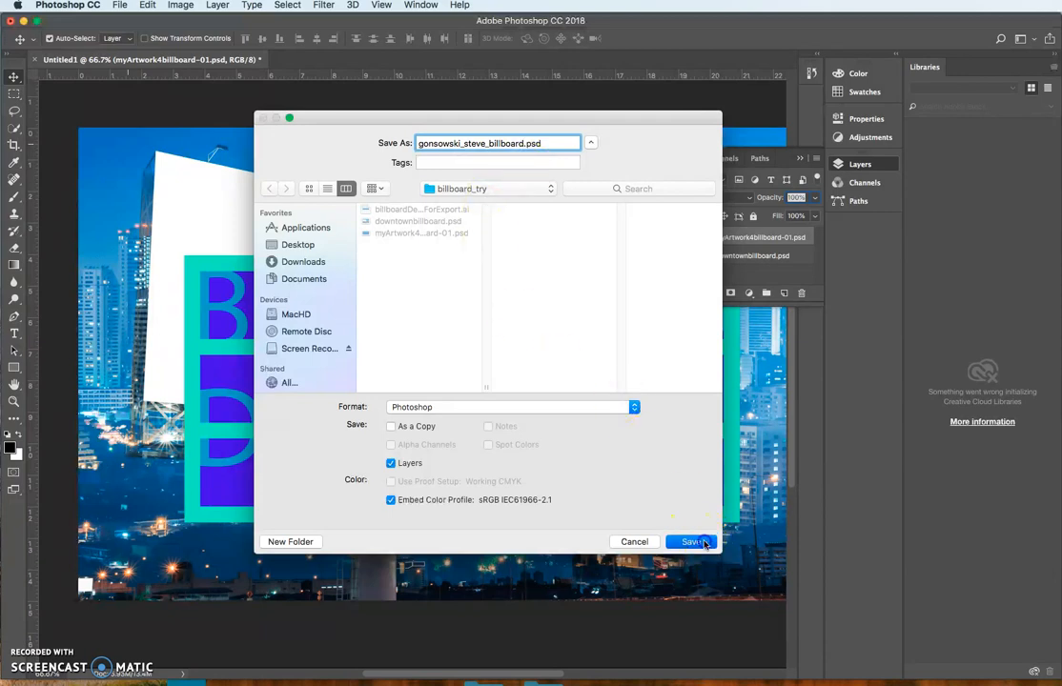
{"action": "left_click", "coordinate": [1001, 402]}
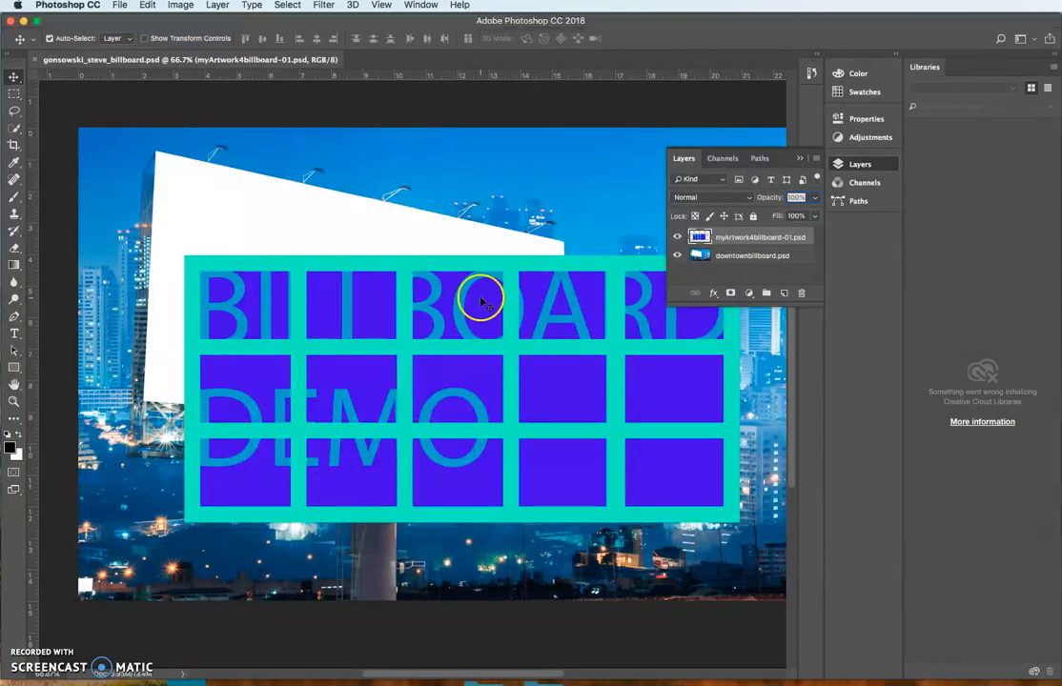
Start Perspective Warp on the artwork layer and draw a layout grid whose corners match the artwork's four corners.
{"action": "scroll", "coordinate": [55, 576], "scroll_direction": "left", "scroll_amount": 1}
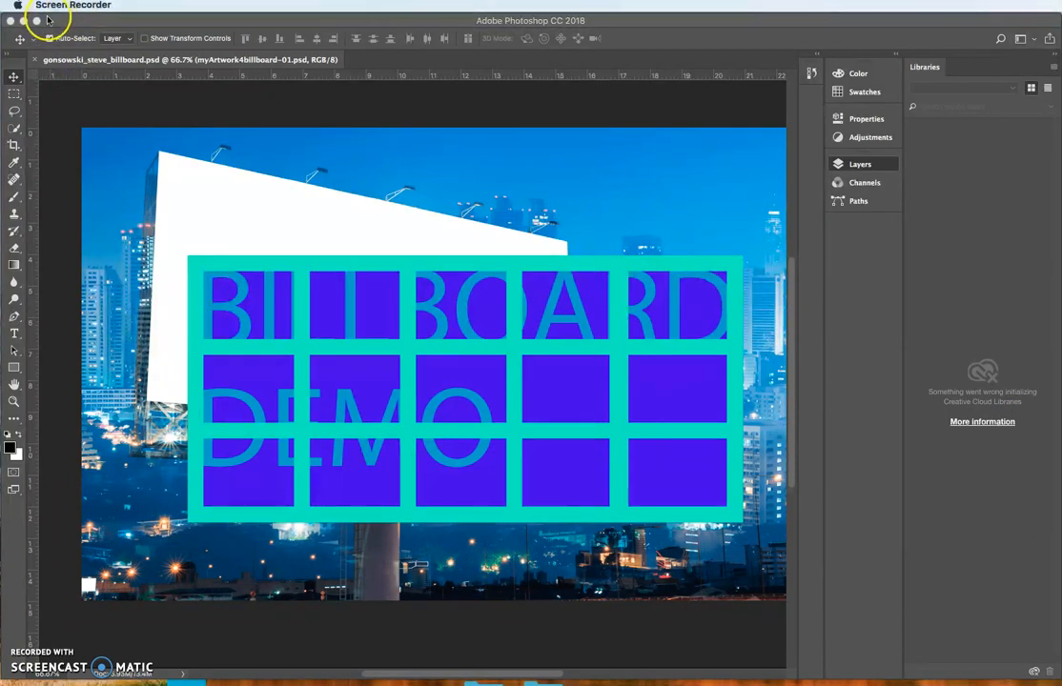
{"action": "left_click", "coordinate": [71, 25]}
{"action": "left_click", "coordinate": [119, 5]}
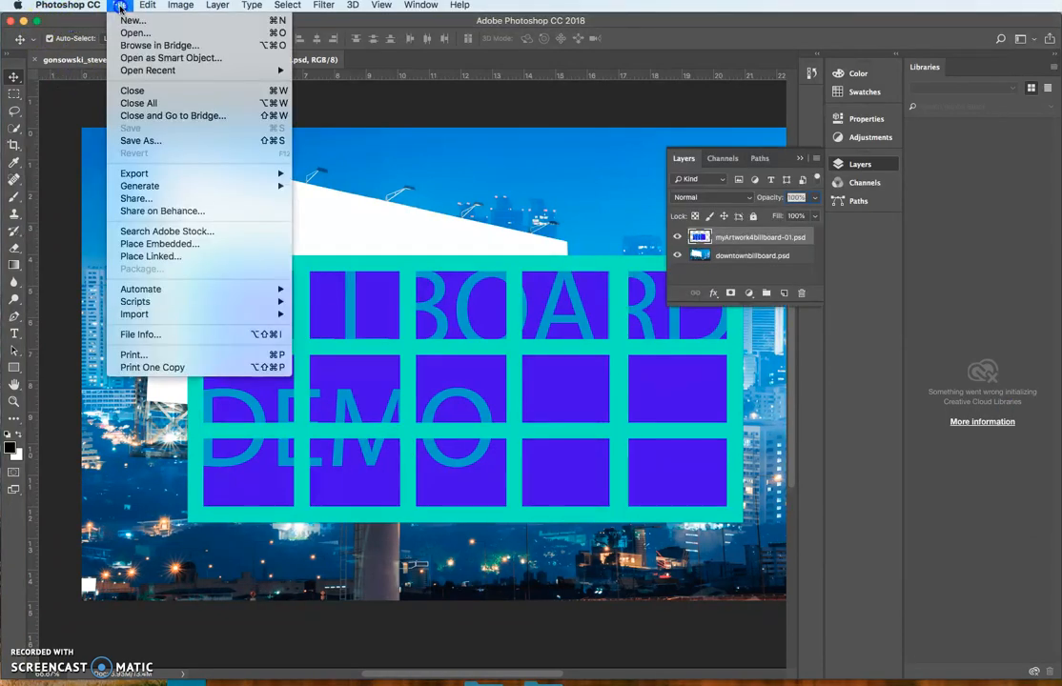
{"action": "mouse_move", "coordinate": [147, 7]}
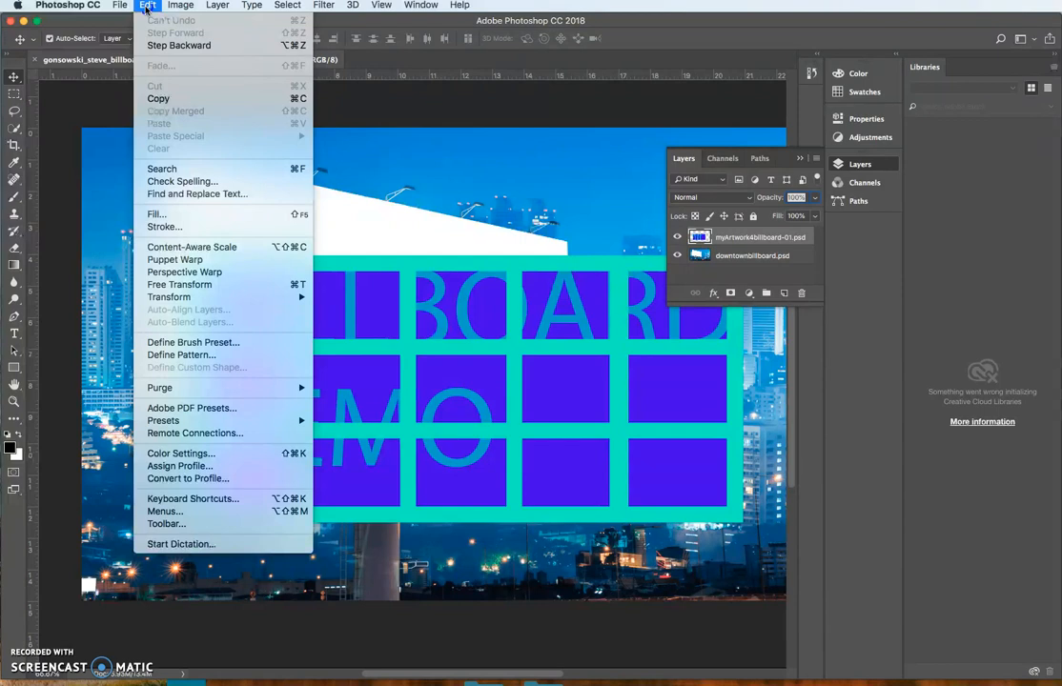
{"action": "left_click", "coordinate": [169, 276]}
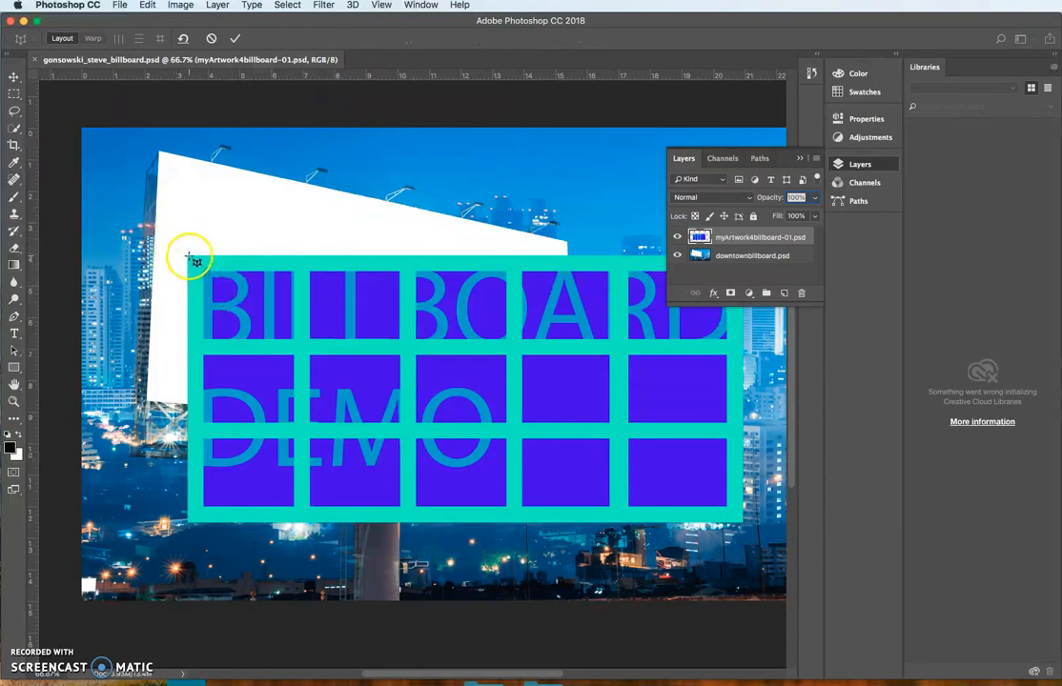
{"action": "left_click_drag", "start_coordinate": [191, 258], "coordinate": [741, 523]}
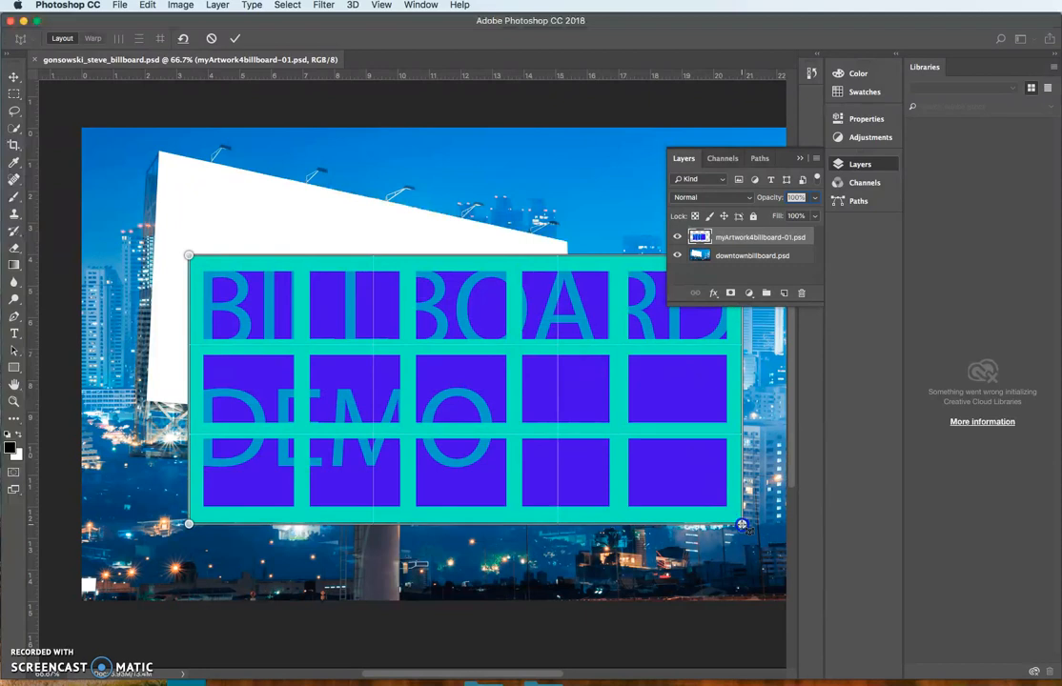
{"action": "left_click_drag", "start_coordinate": [743, 523], "coordinate": [744, 525]}
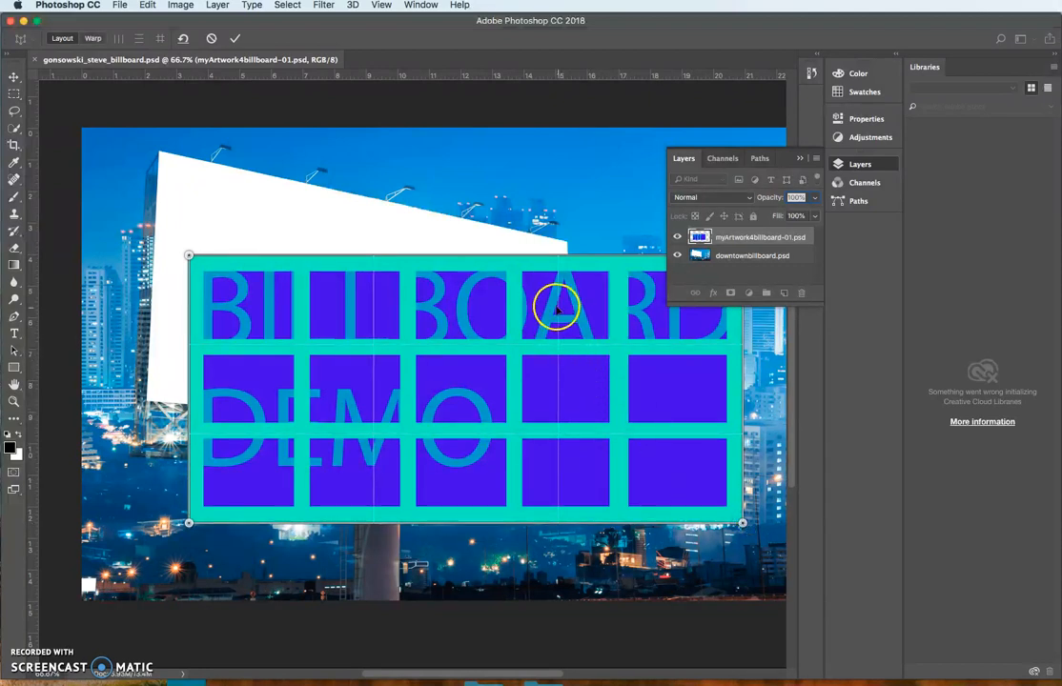
{"action": "mouse_move", "coordinate": [743, 522]}
{"action": "left_mouse_down"}
{"action": "mouse_move", "coordinate": [716, 505]}
{"action": "mouse_move", "coordinate": [740, 524]}
{"action": "left_mouse_up"}
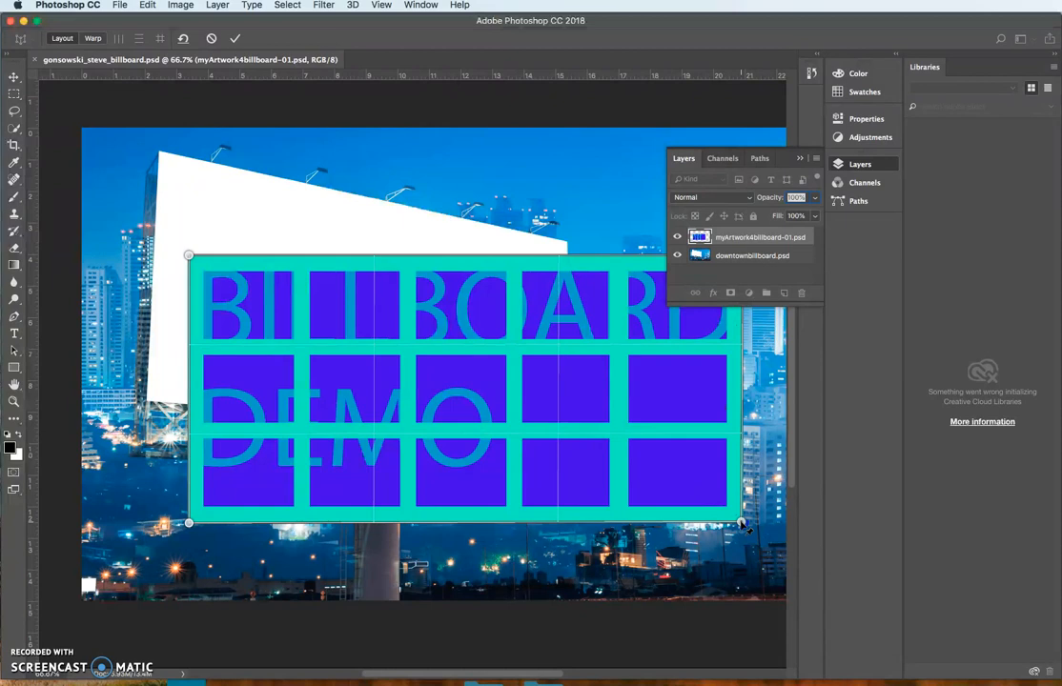
Finish the layout grid, switch Perspective Warp to Warp mode, and move the upper-left, lower-left and lower-right corners toward the billboard.
{"action": "left_click_drag", "start_coordinate": [742, 523], "coordinate": [744, 524]}
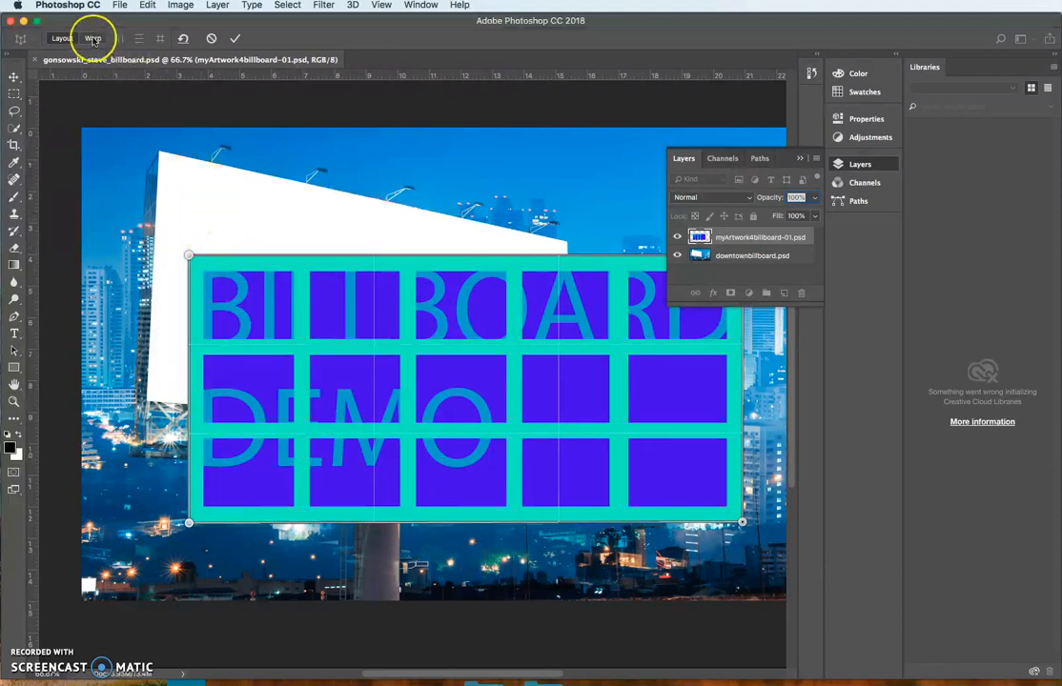
{"action": "left_click", "coordinate": [93, 39]}
{"action": "left_click_drag", "start_coordinate": [189, 257], "coordinate": [161, 148]}
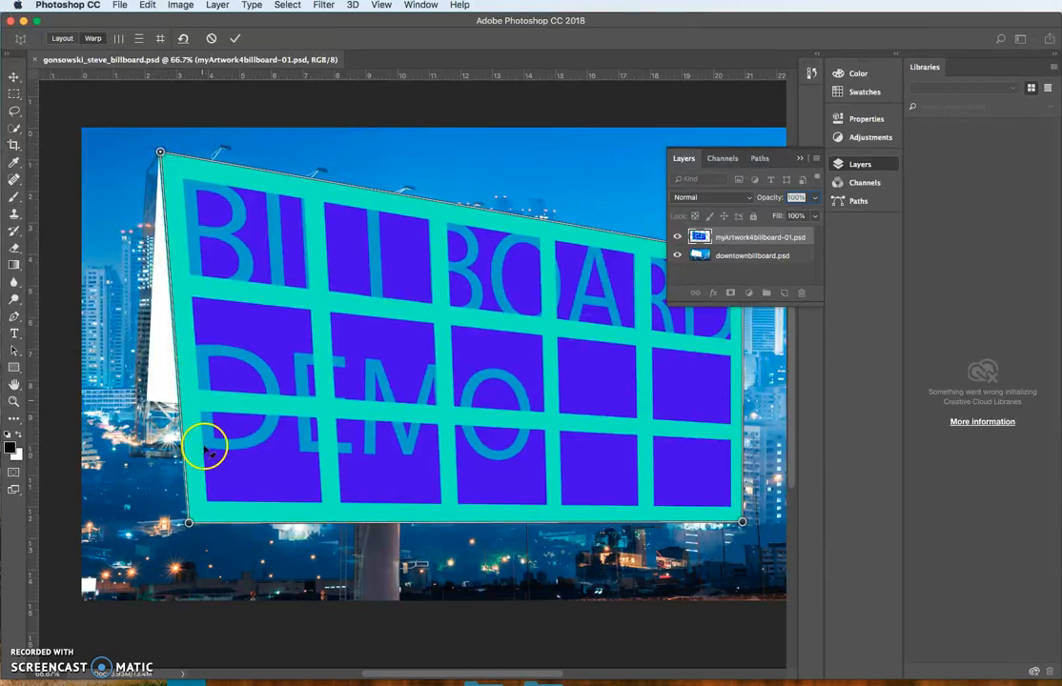
{"action": "left_click_drag", "start_coordinate": [189, 522], "coordinate": [161, 379]}
{"action": "left_click_drag", "start_coordinate": [742, 521], "coordinate": [516, 420]}
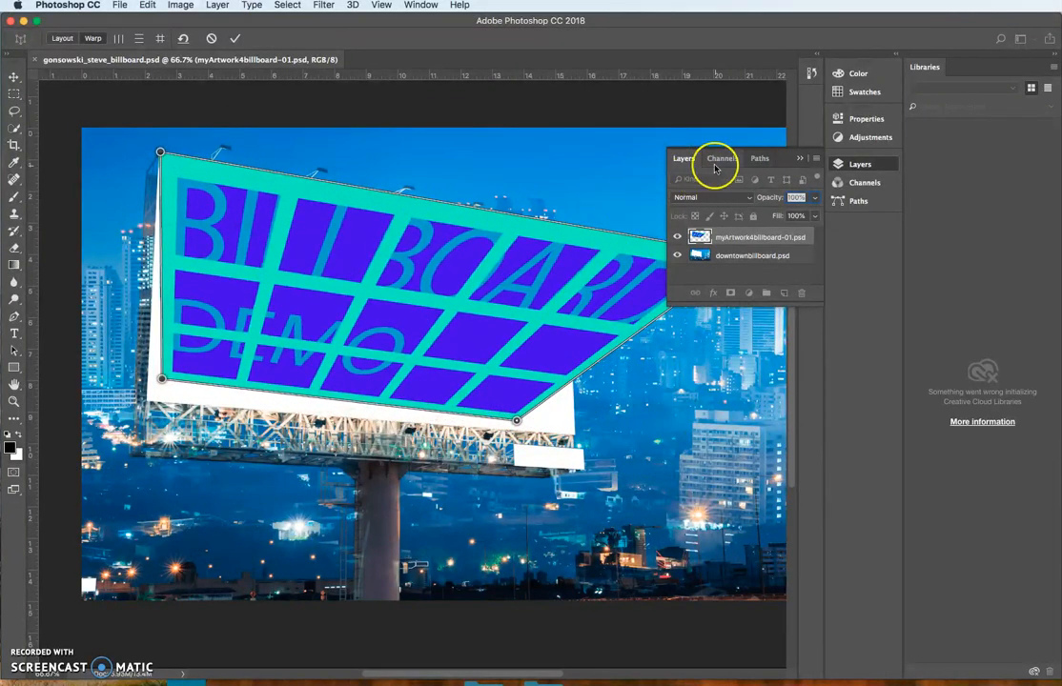
Collapse the Layers panel, fit the artwork's remaining corners exactly onto the blank billboard's corners, and commit the Perspective Warp.
{"action": "left_click", "coordinate": [800, 158]}
{"action": "left_click_drag", "start_coordinate": [743, 255], "coordinate": [547, 256]}
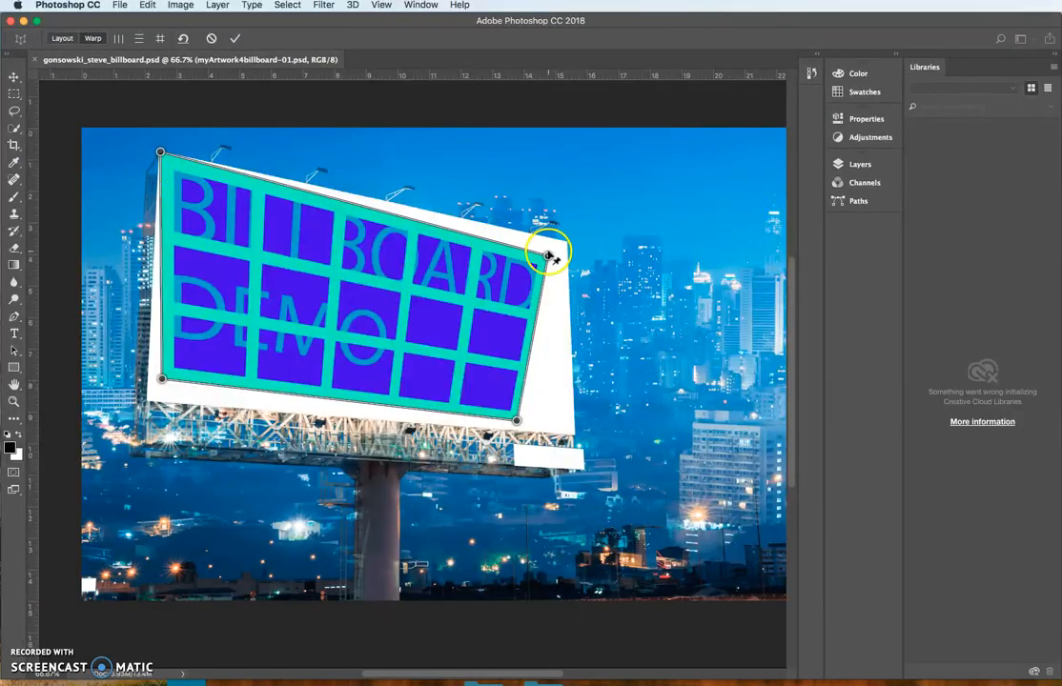
{"action": "left_click_drag", "start_coordinate": [549, 256], "coordinate": [567, 243]}
{"action": "left_click_drag", "start_coordinate": [518, 397], "coordinate": [575, 434]}
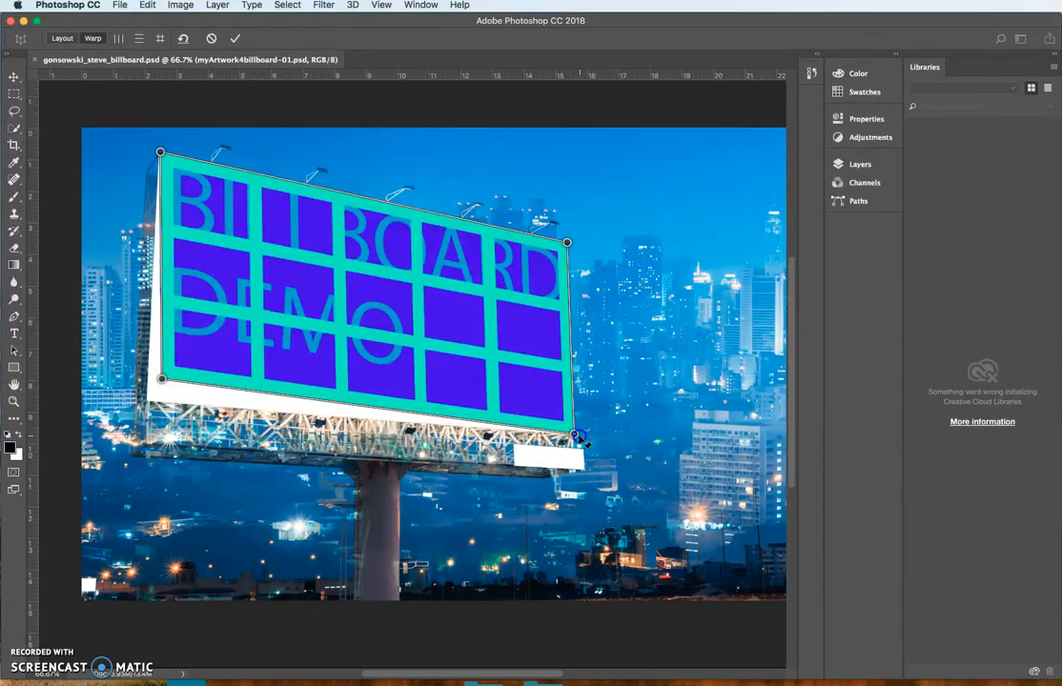
{"action": "left_click_drag", "start_coordinate": [162, 379], "coordinate": [145, 403]}
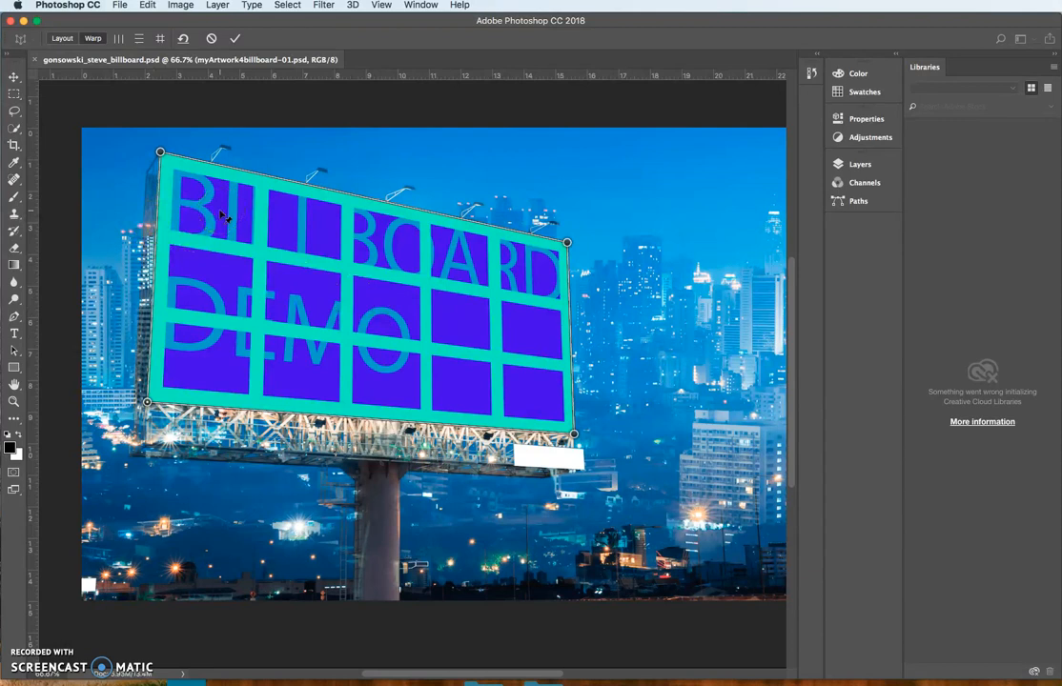
{"action": "key", "text": "Return"}
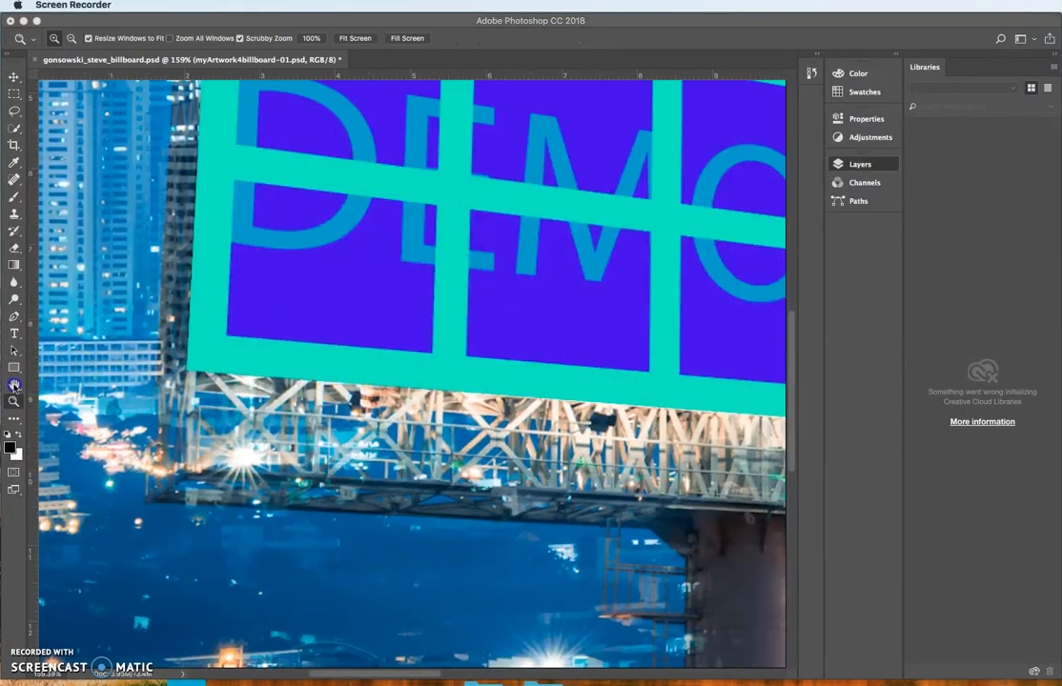
Compare the warped artwork's lower-left edges with the white billboard by toggling the artwork layer's visibility repeatedly.
{"action": "left_click", "coordinate": [14, 386]}
{"action": "left_click_drag", "start_coordinate": [272, 381], "coordinate": [234, 548]}
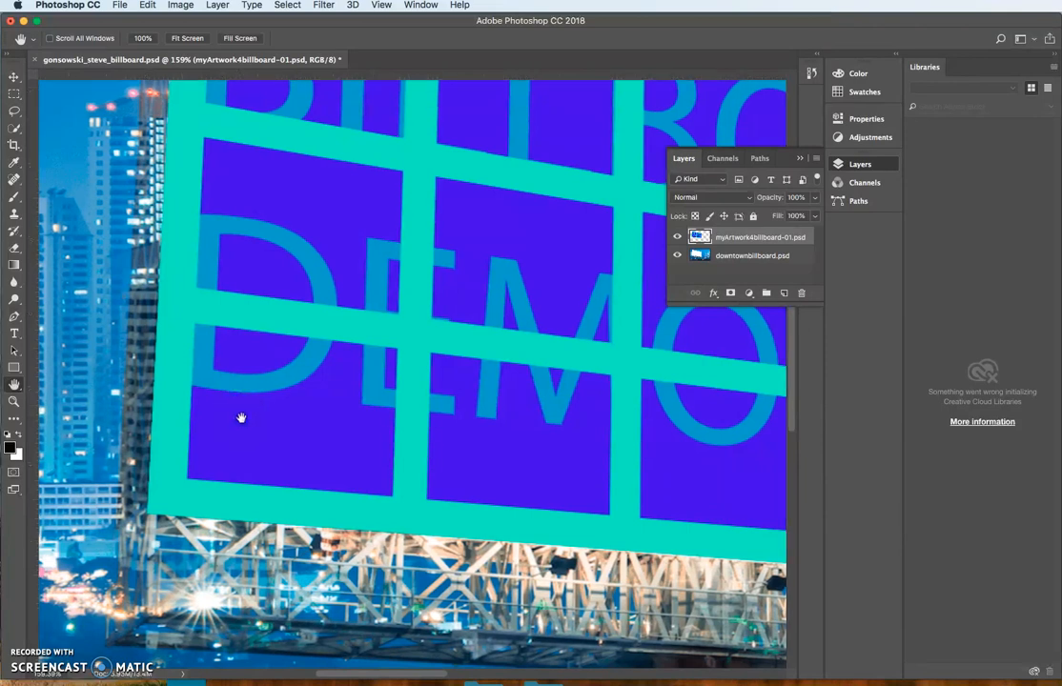
{"action": "left_click_drag", "start_coordinate": [239, 417], "coordinate": [262, 390]}
{"action": "left_click", "coordinate": [156, 417]}
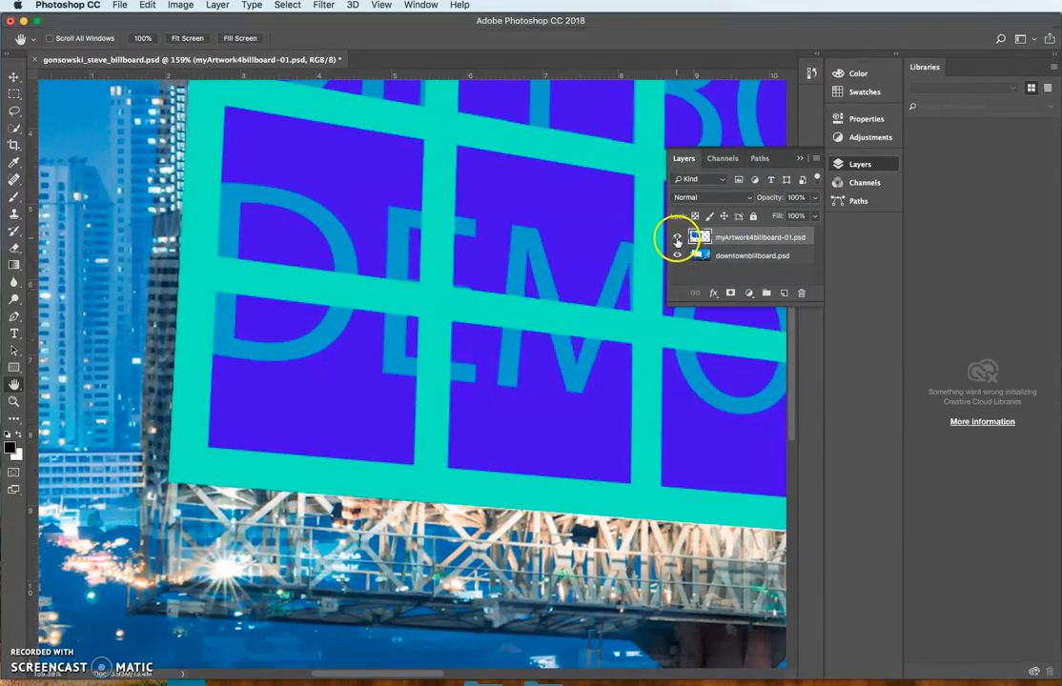
{"action": "left_click", "coordinate": [677, 239]}
{"action": "left_click", "coordinate": [677, 239]}
{"action": "left_click", "coordinate": [677, 240]}
{"action": "left_click", "coordinate": [677, 239]}
{"action": "left_click", "coordinate": [677, 239]}
{"action": "left_click", "coordinate": [677, 240]}
{"action": "left_click", "coordinate": [677, 239]}
{"action": "left_click", "coordinate": [677, 239]}
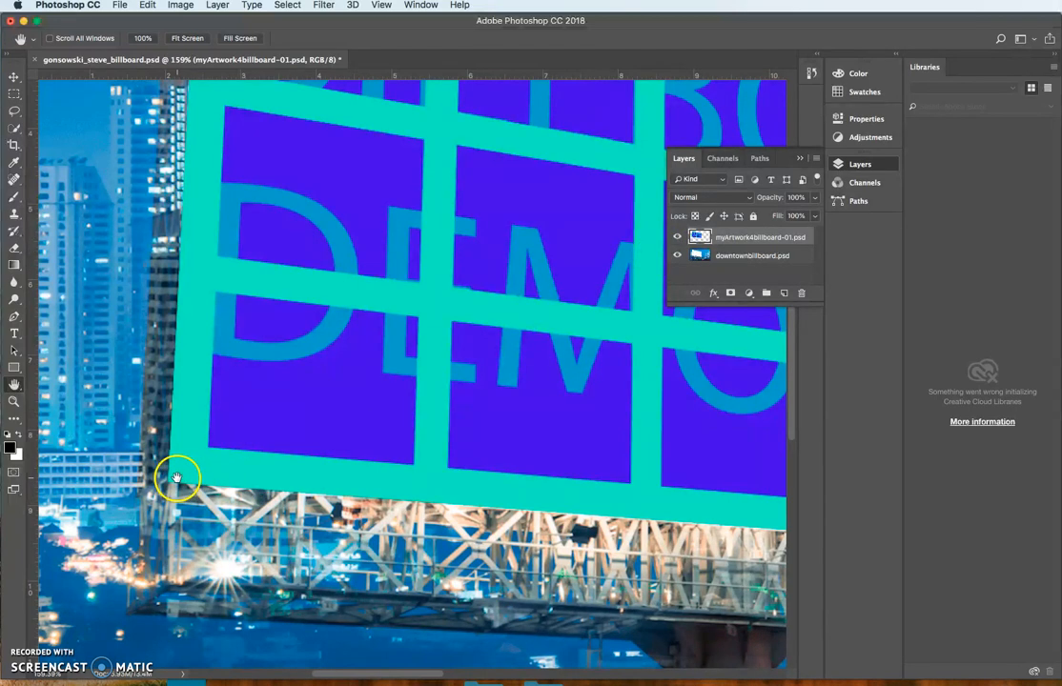
Hide the artwork layer, outline a strip of truss below the billboard's lower edge with the Polygonal Lasso, and show the layer again.
{"action": "left_click", "coordinate": [14, 111]}
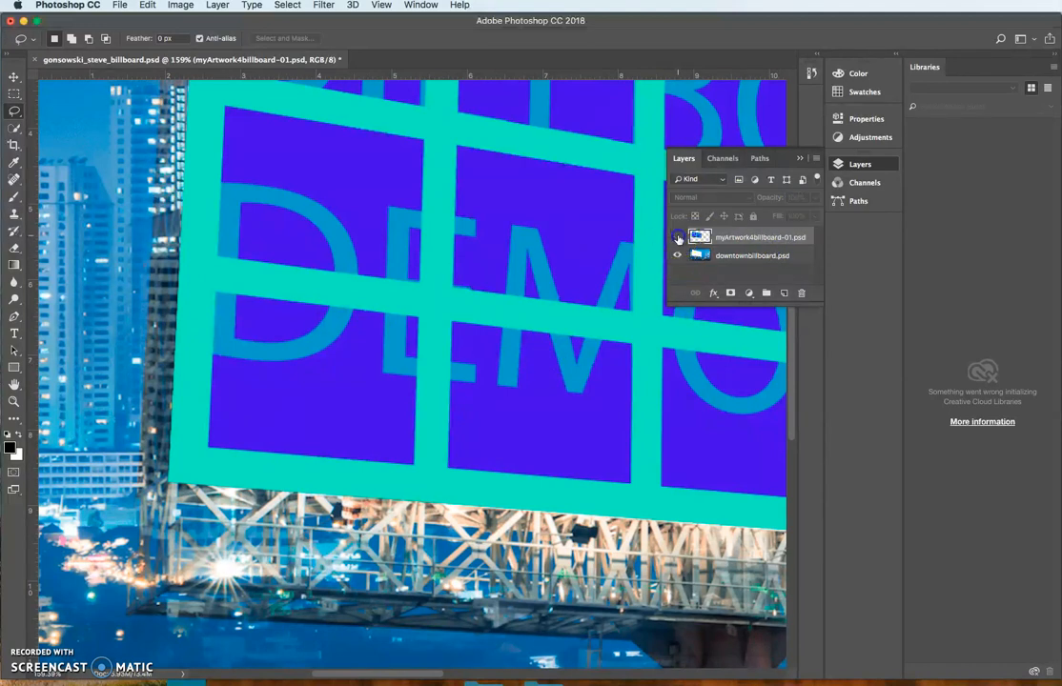
{"action": "left_click", "coordinate": [678, 239]}
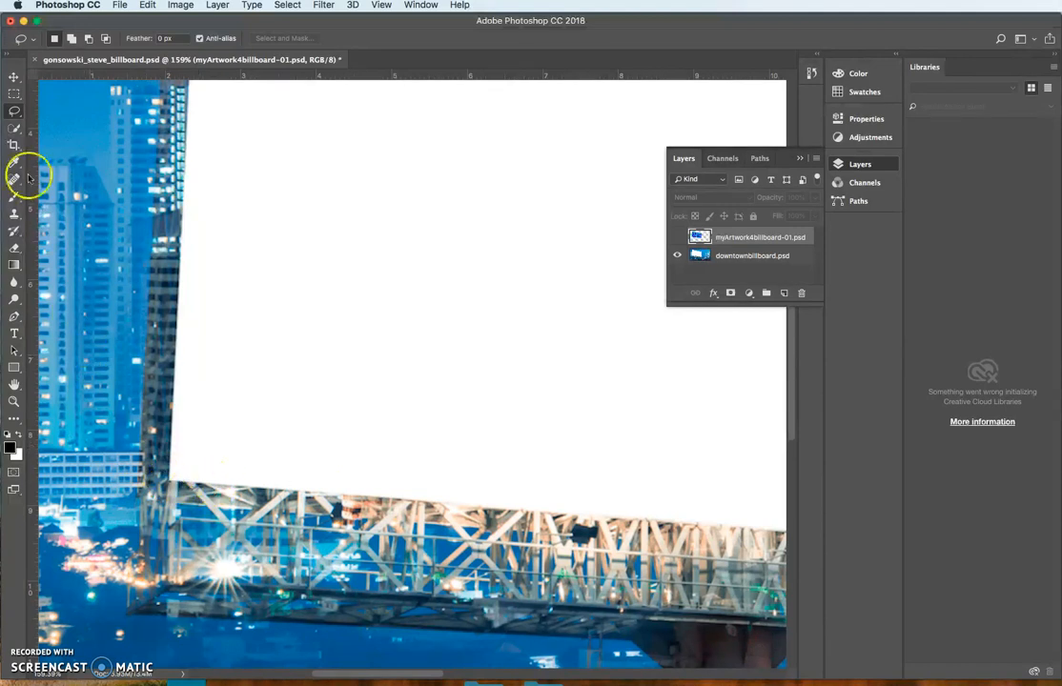
{"action": "left_click_drag", "start_coordinate": [15, 110], "coordinate": [66, 123]}
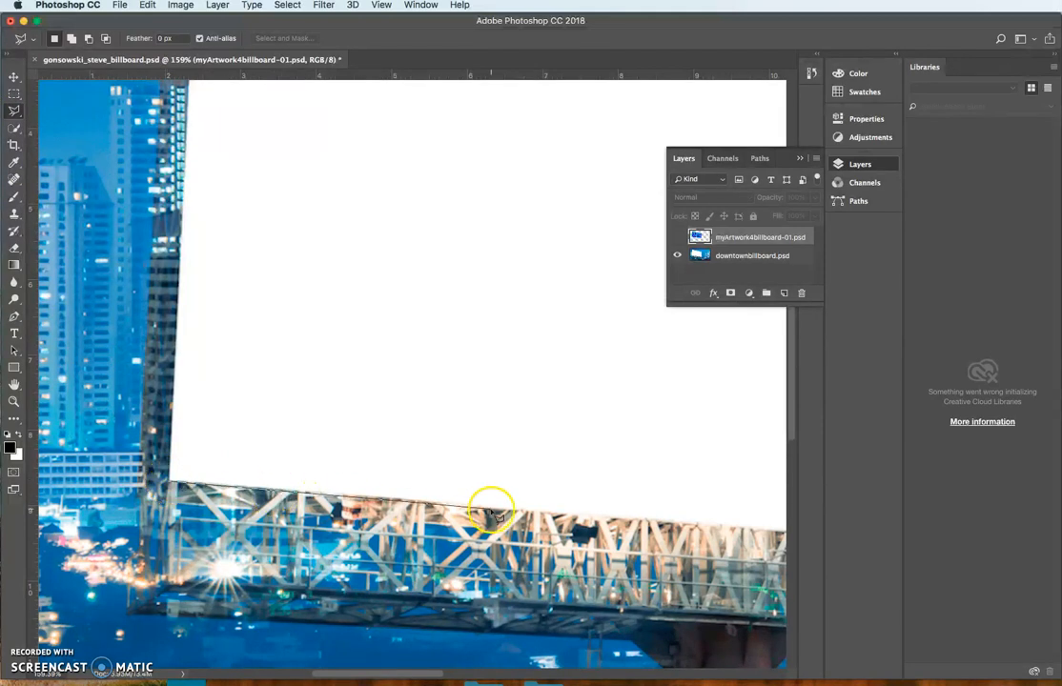
{"action": "left_click", "coordinate": [597, 520]}
{"action": "left_click", "coordinate": [593, 551]}
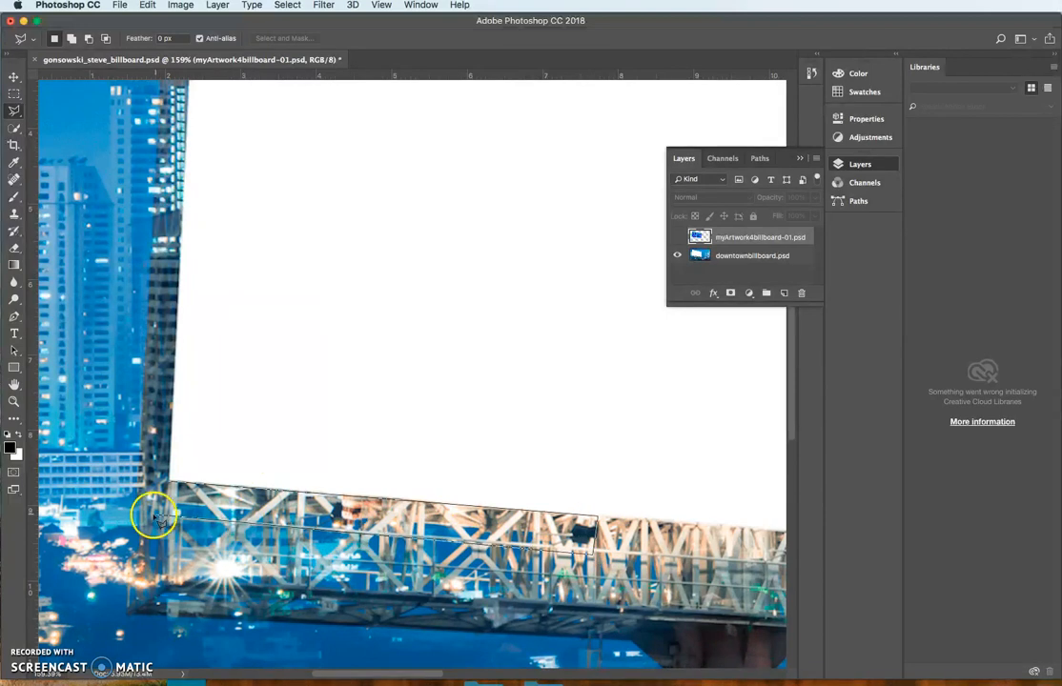
{"action": "left_click", "coordinate": [173, 488]}
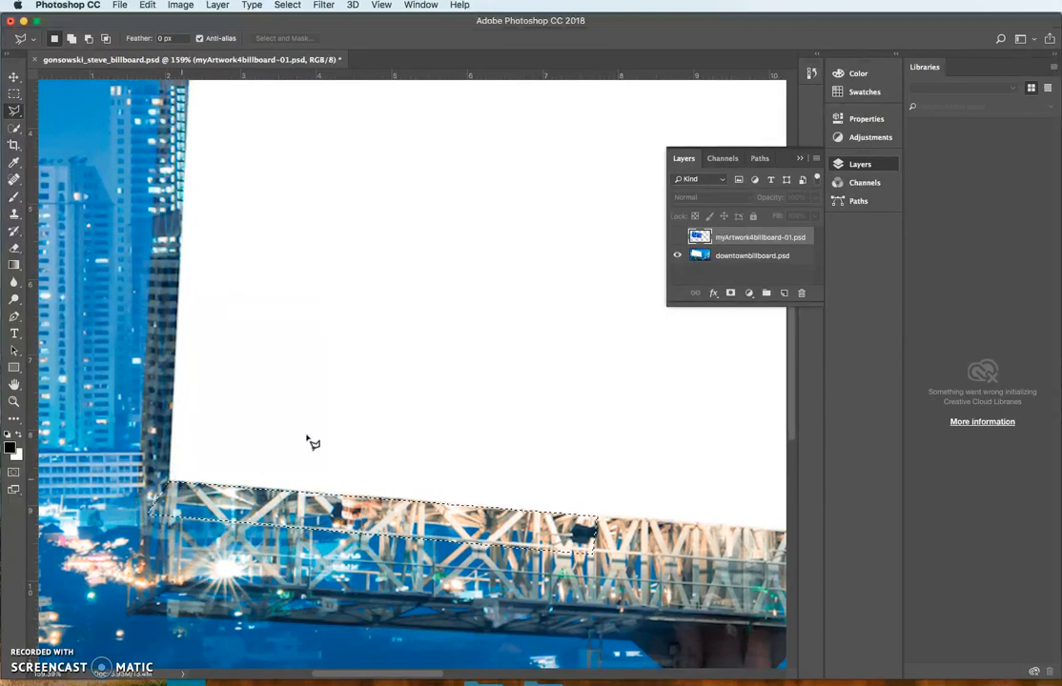
{"action": "left_click", "coordinate": [678, 236]}
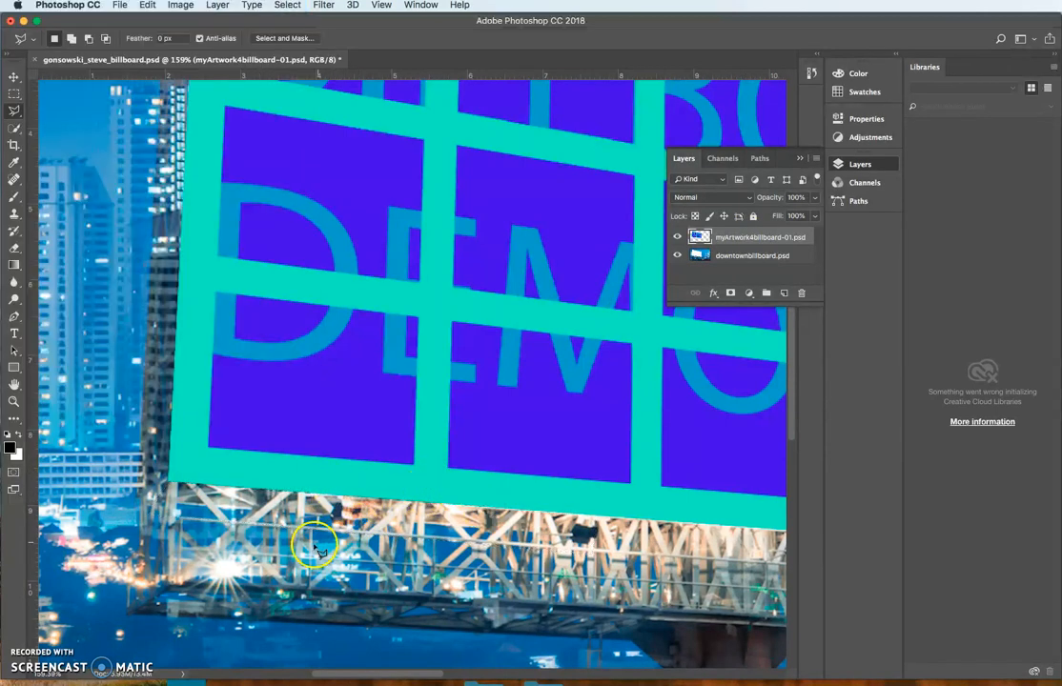
Select a thin strip along the billboard's upper edge, from the upper-left corner to the first lamp, with the Polygonal Lasso.
{"action": "left_click", "coordinate": [15, 384]}
{"action": "left_click_drag", "start_coordinate": [573, 582], "coordinate": [463, 506]}
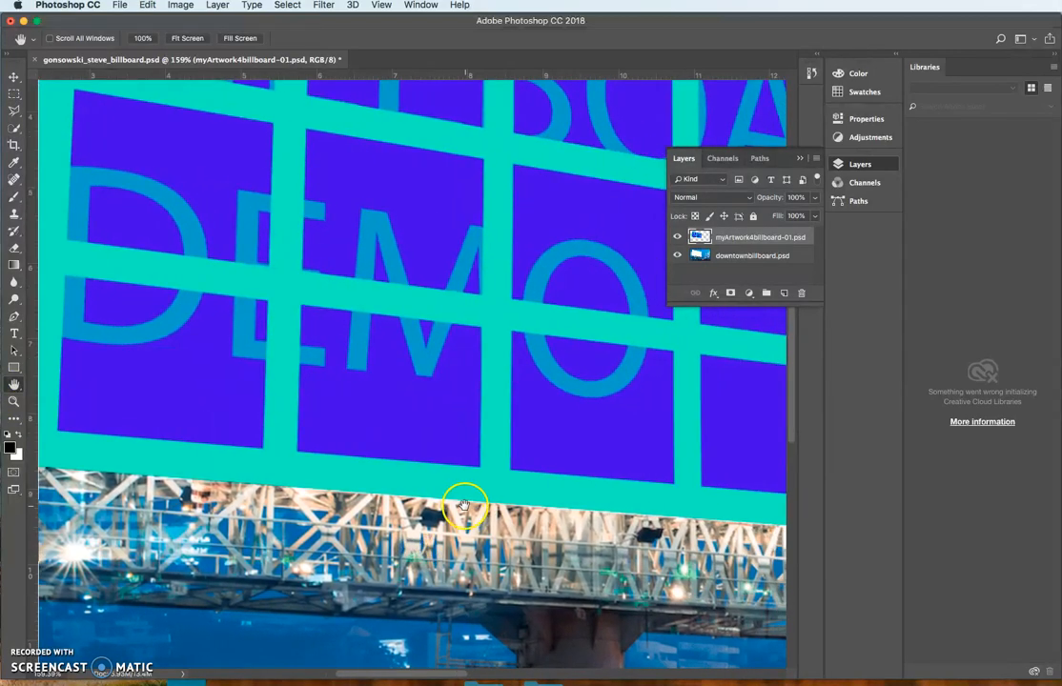
{"action": "left_click_drag", "start_coordinate": [345, 518], "coordinate": [427, 598]}
{"action": "left_click_drag", "start_coordinate": [389, 429], "coordinate": [340, 555]}
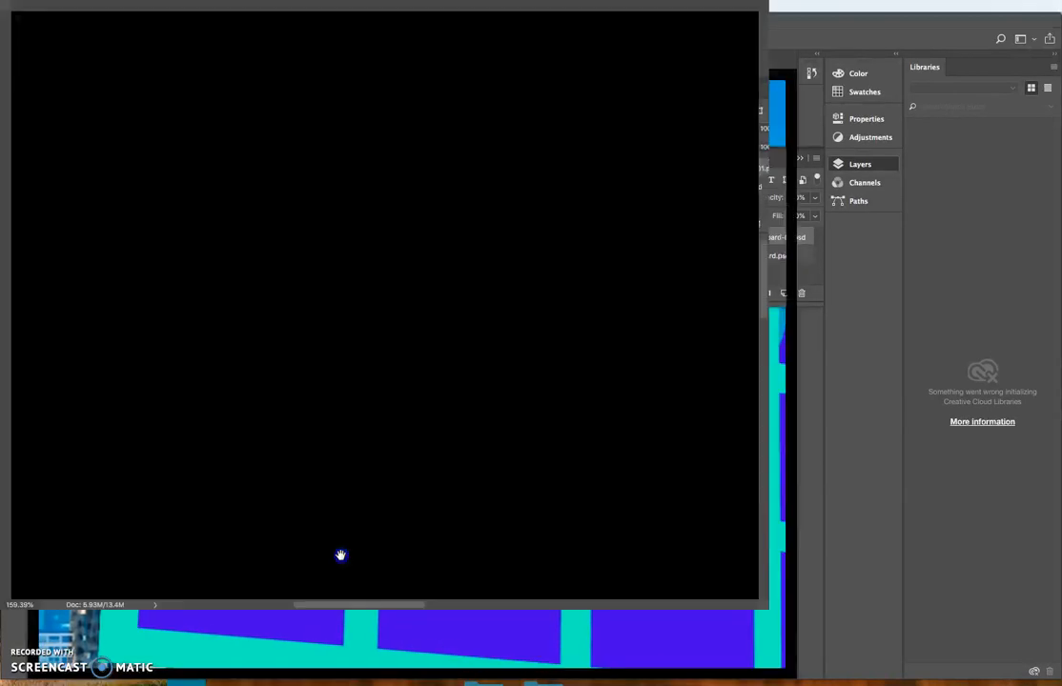
{"action": "left_click_drag", "start_coordinate": [459, 454], "coordinate": [426, 582]}
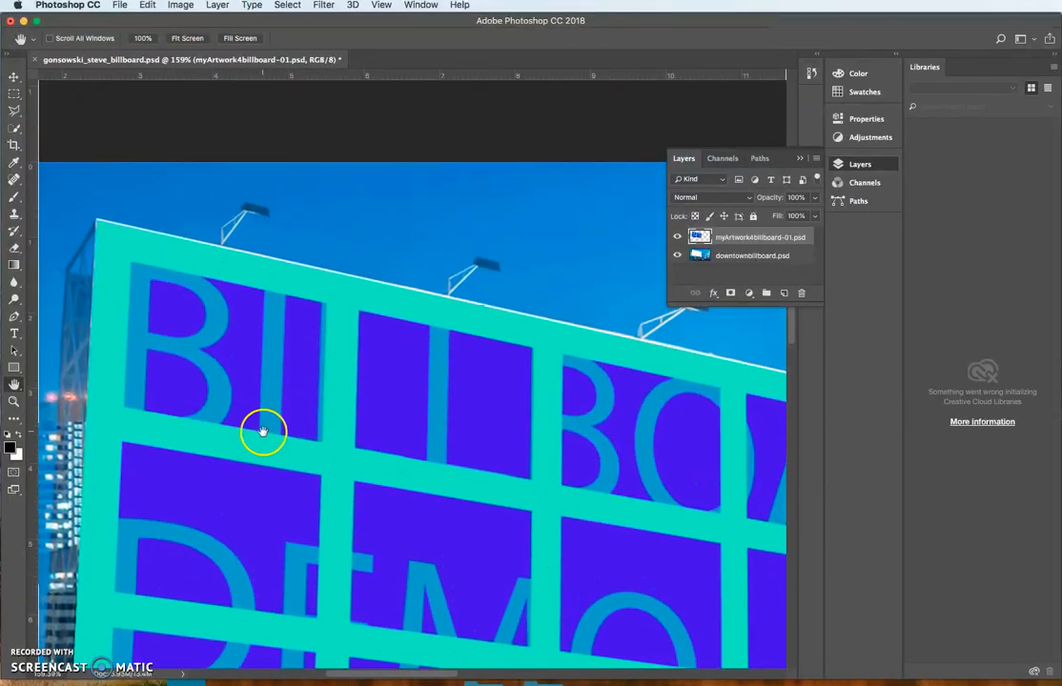
{"action": "left_click", "coordinate": [14, 400]}
{"action": "left_click_drag", "start_coordinate": [81, 252], "coordinate": [177, 330]}
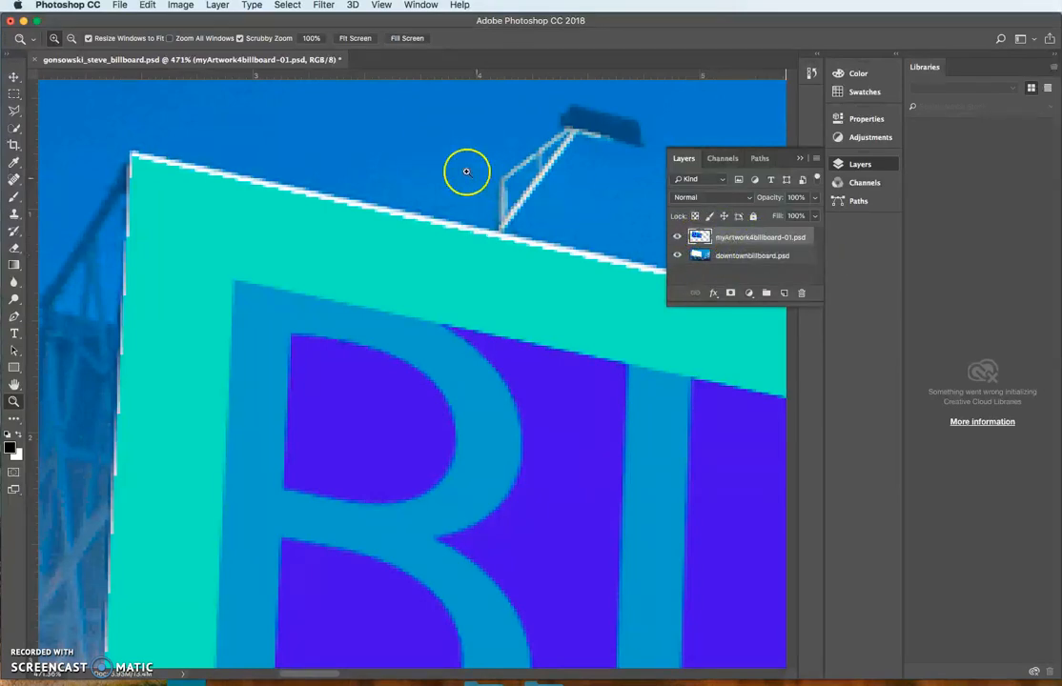
{"action": "left_click", "coordinate": [14, 110]}
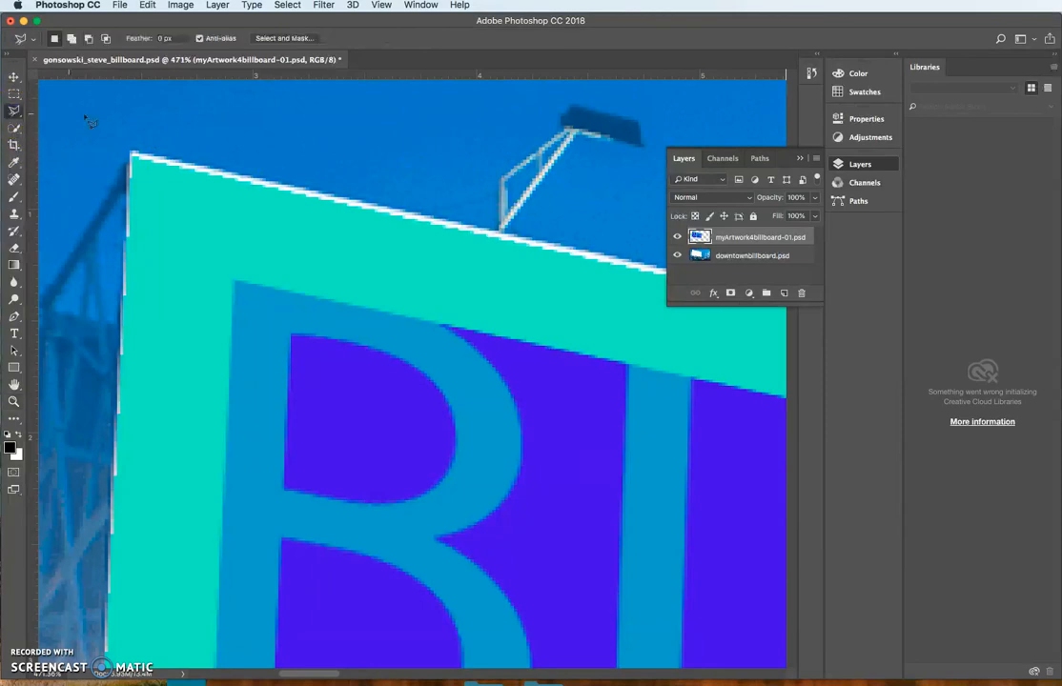
{"action": "left_click", "coordinate": [132, 155]}
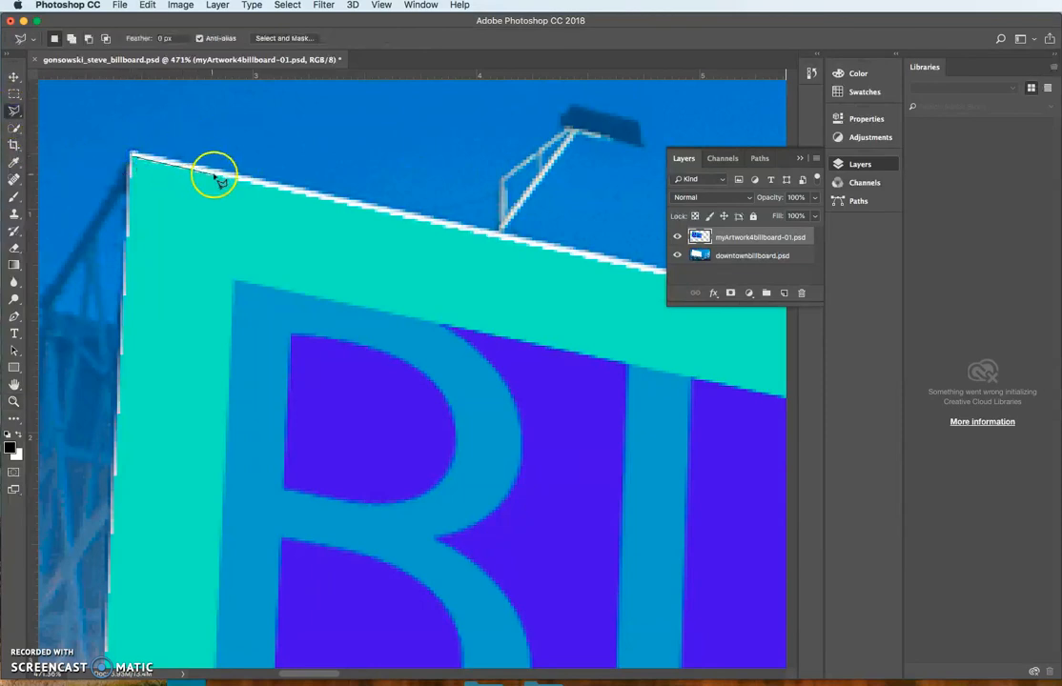
{"action": "left_click", "coordinate": [135, 179]}
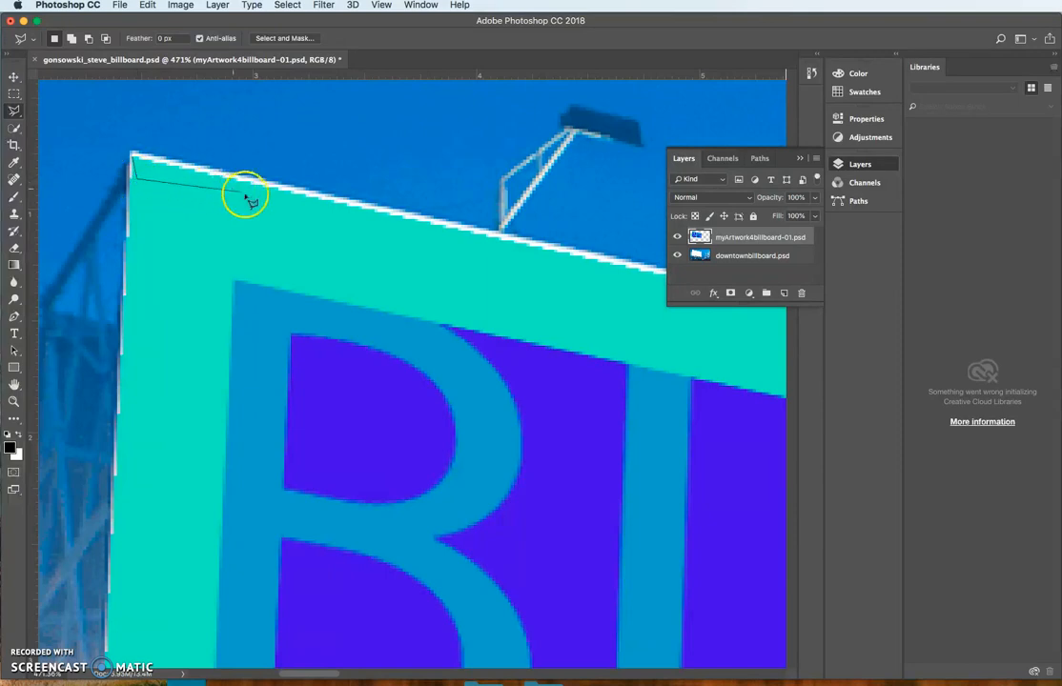
{"action": "left_click", "coordinate": [500, 256]}
{"action": "left_click", "coordinate": [505, 232]}
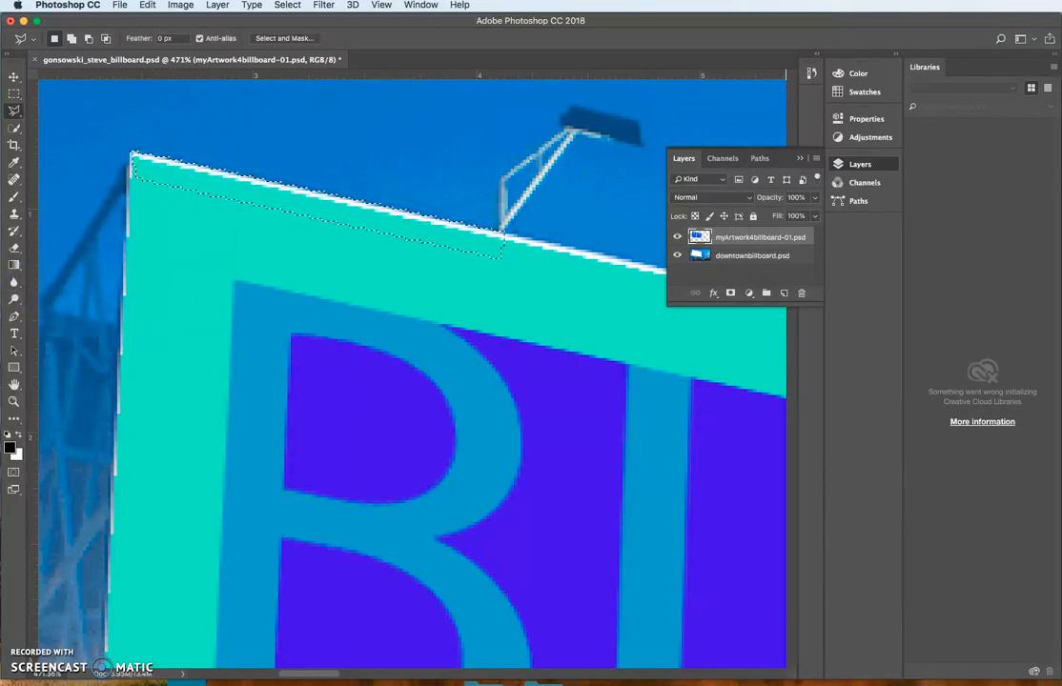
Activate the Clone Stamp tool for retouching the selected strip along the artwork's upper edge.
{"action": "left_click", "coordinate": [14, 216]}
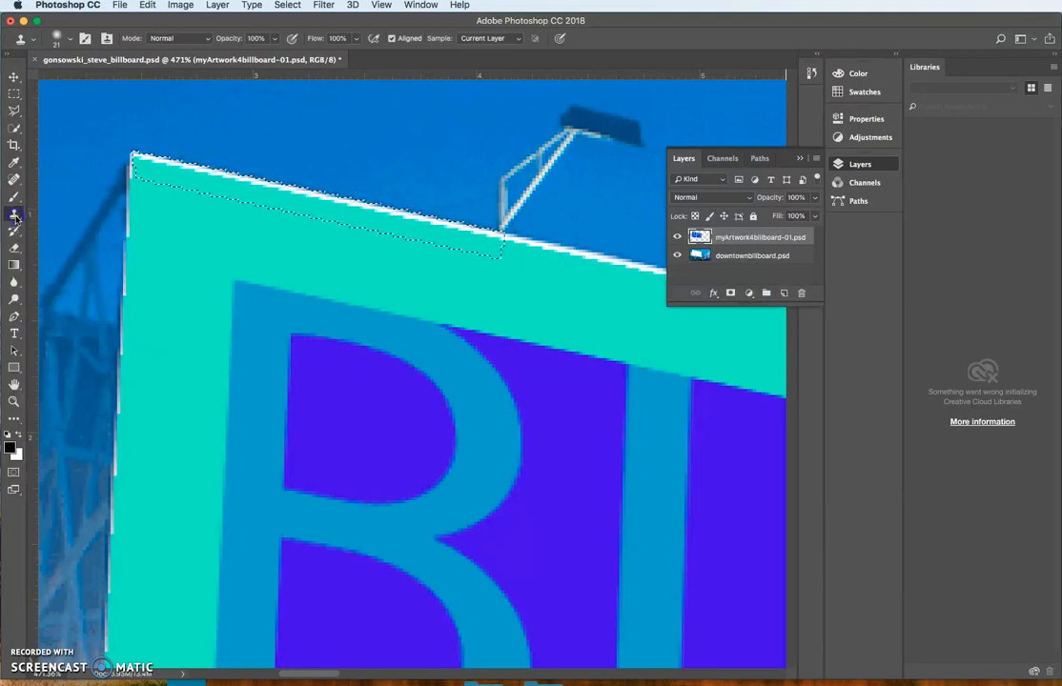